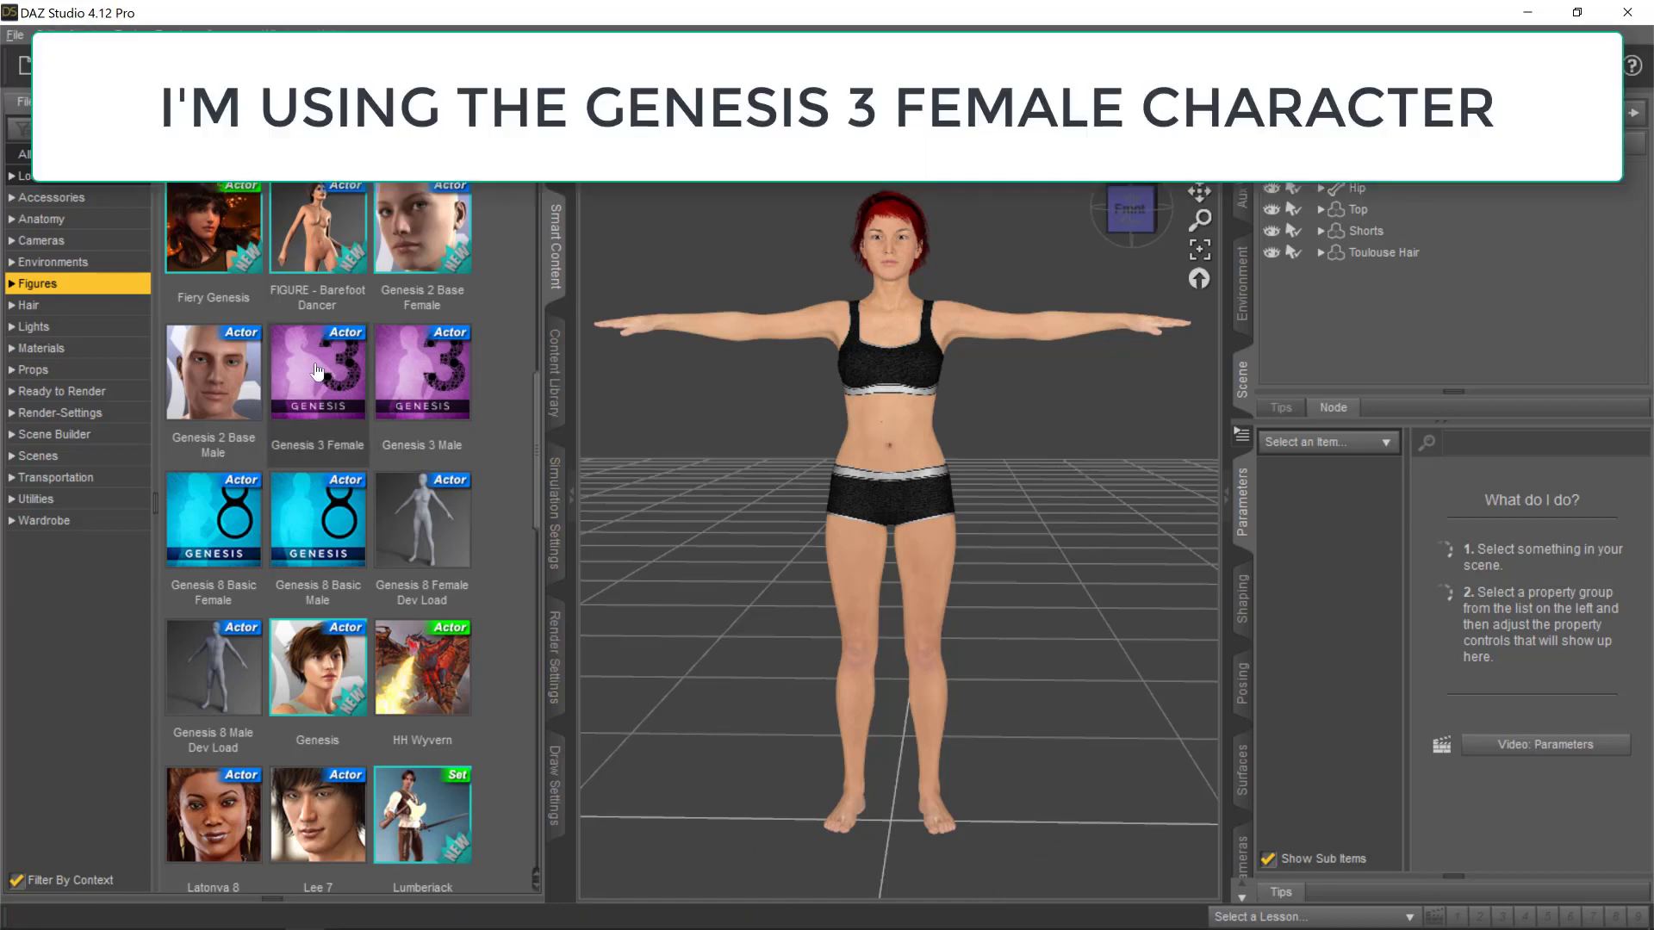
# Step: Browse the wardrobe and hair content for the Genesis 3 Female figure, locating Basic Wear and Toulouse Hair
pyautogui.moveTo(317, 370)
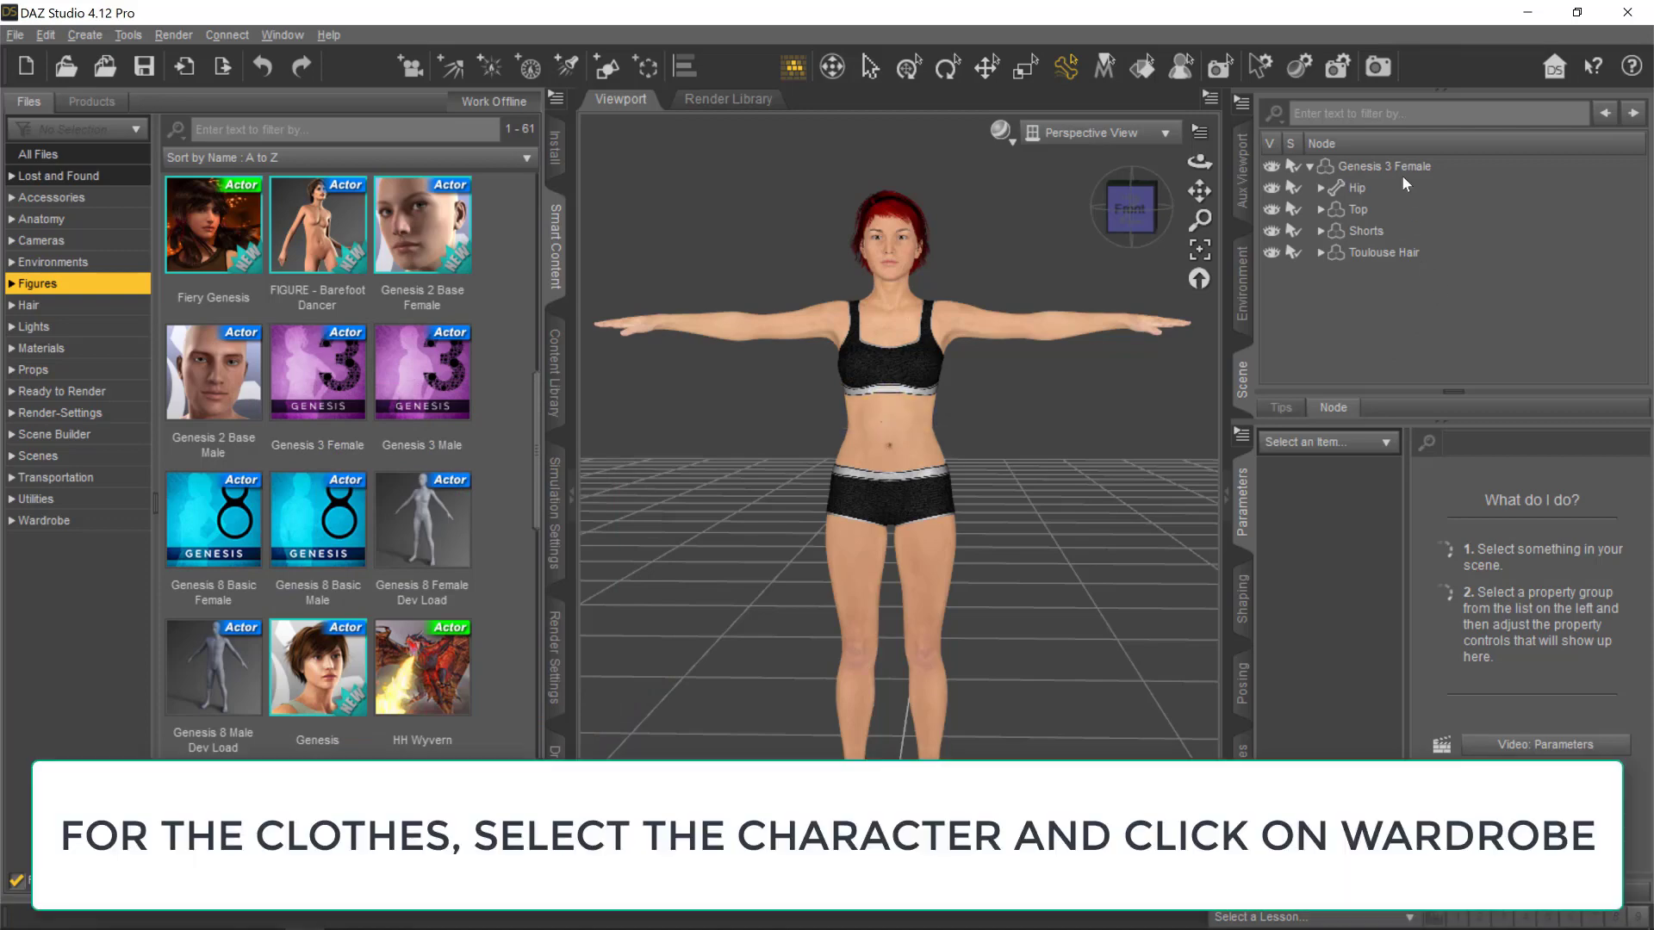
pyautogui.click(1402, 168)
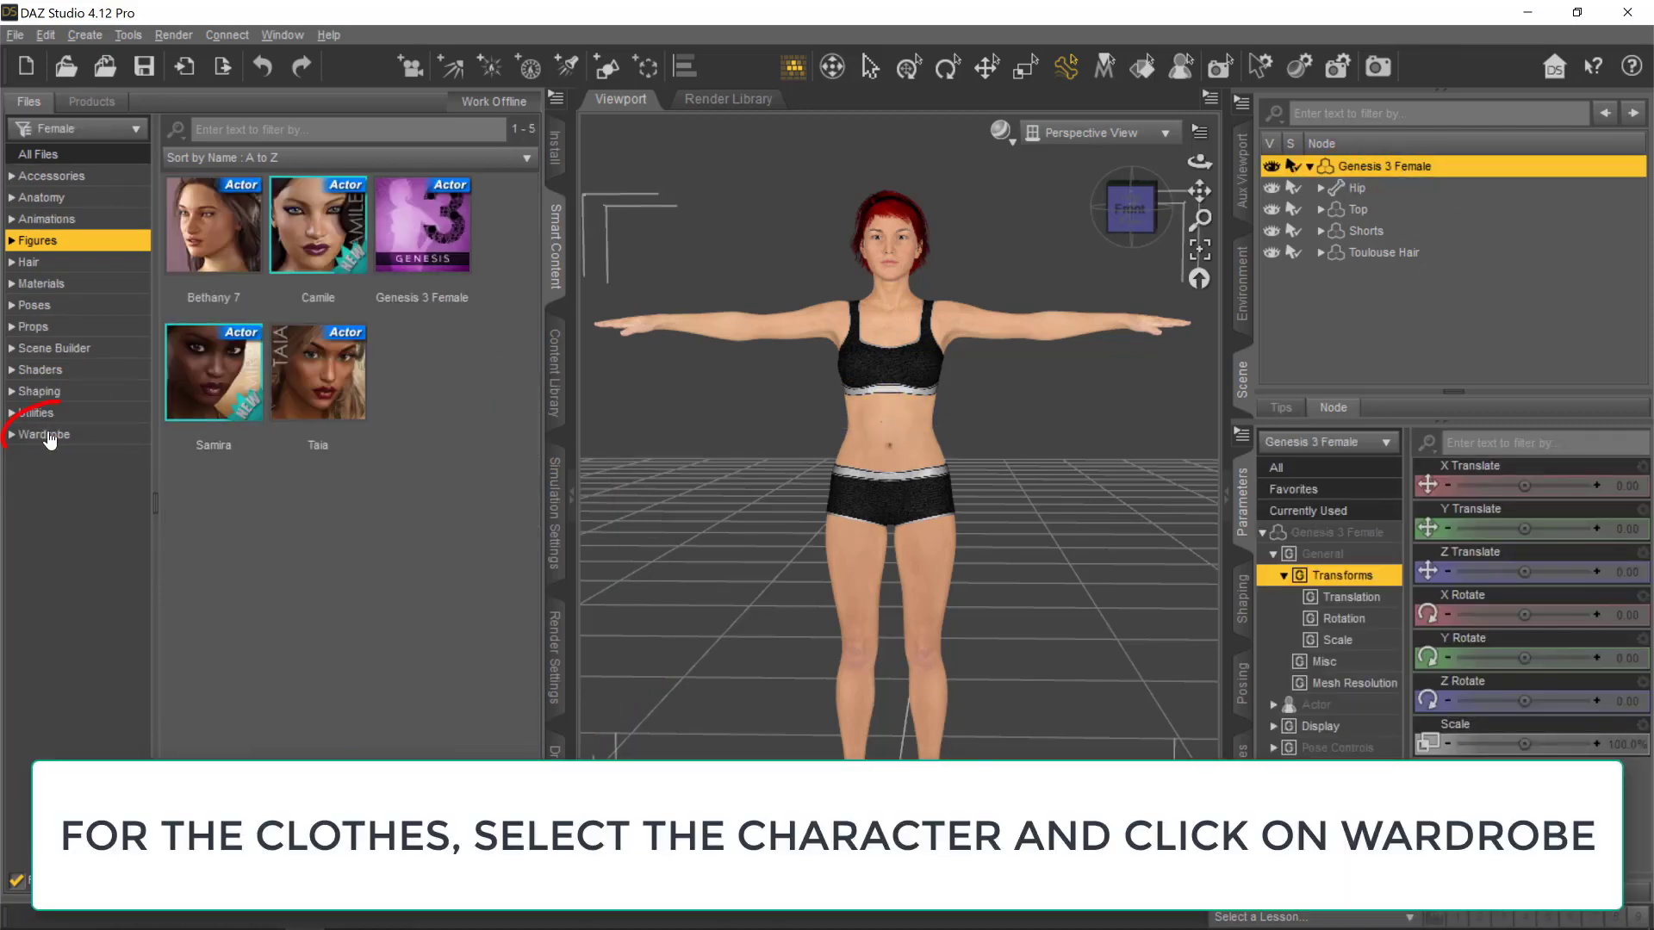
pyautogui.click(45, 434)
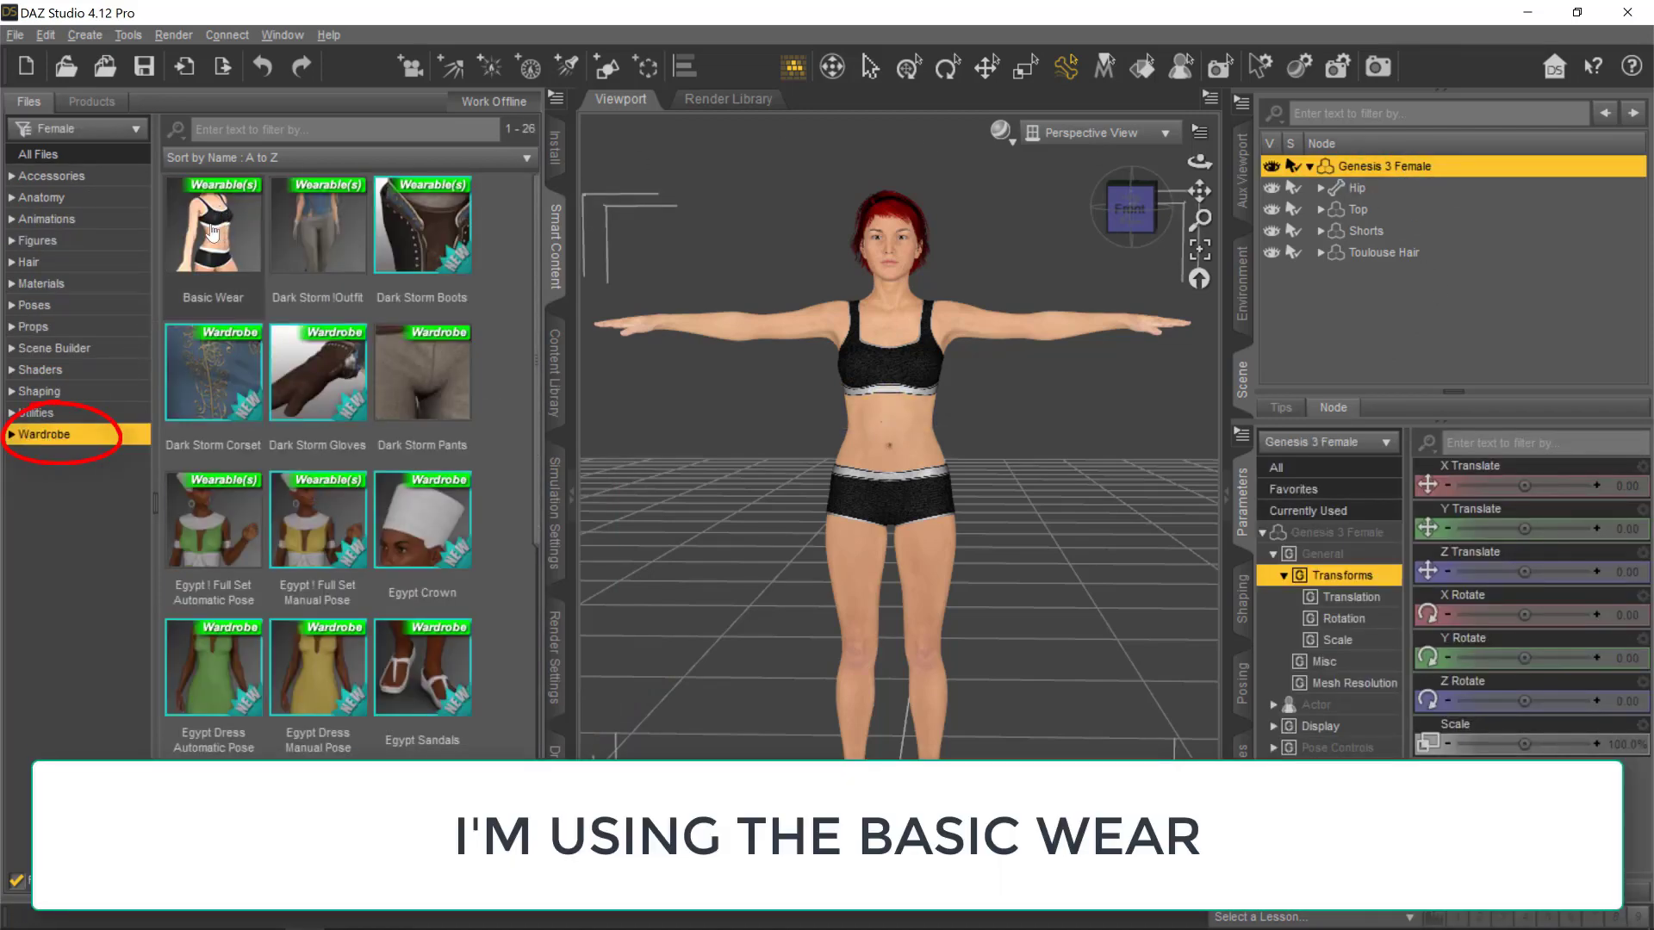
pyautogui.moveTo(212, 233)
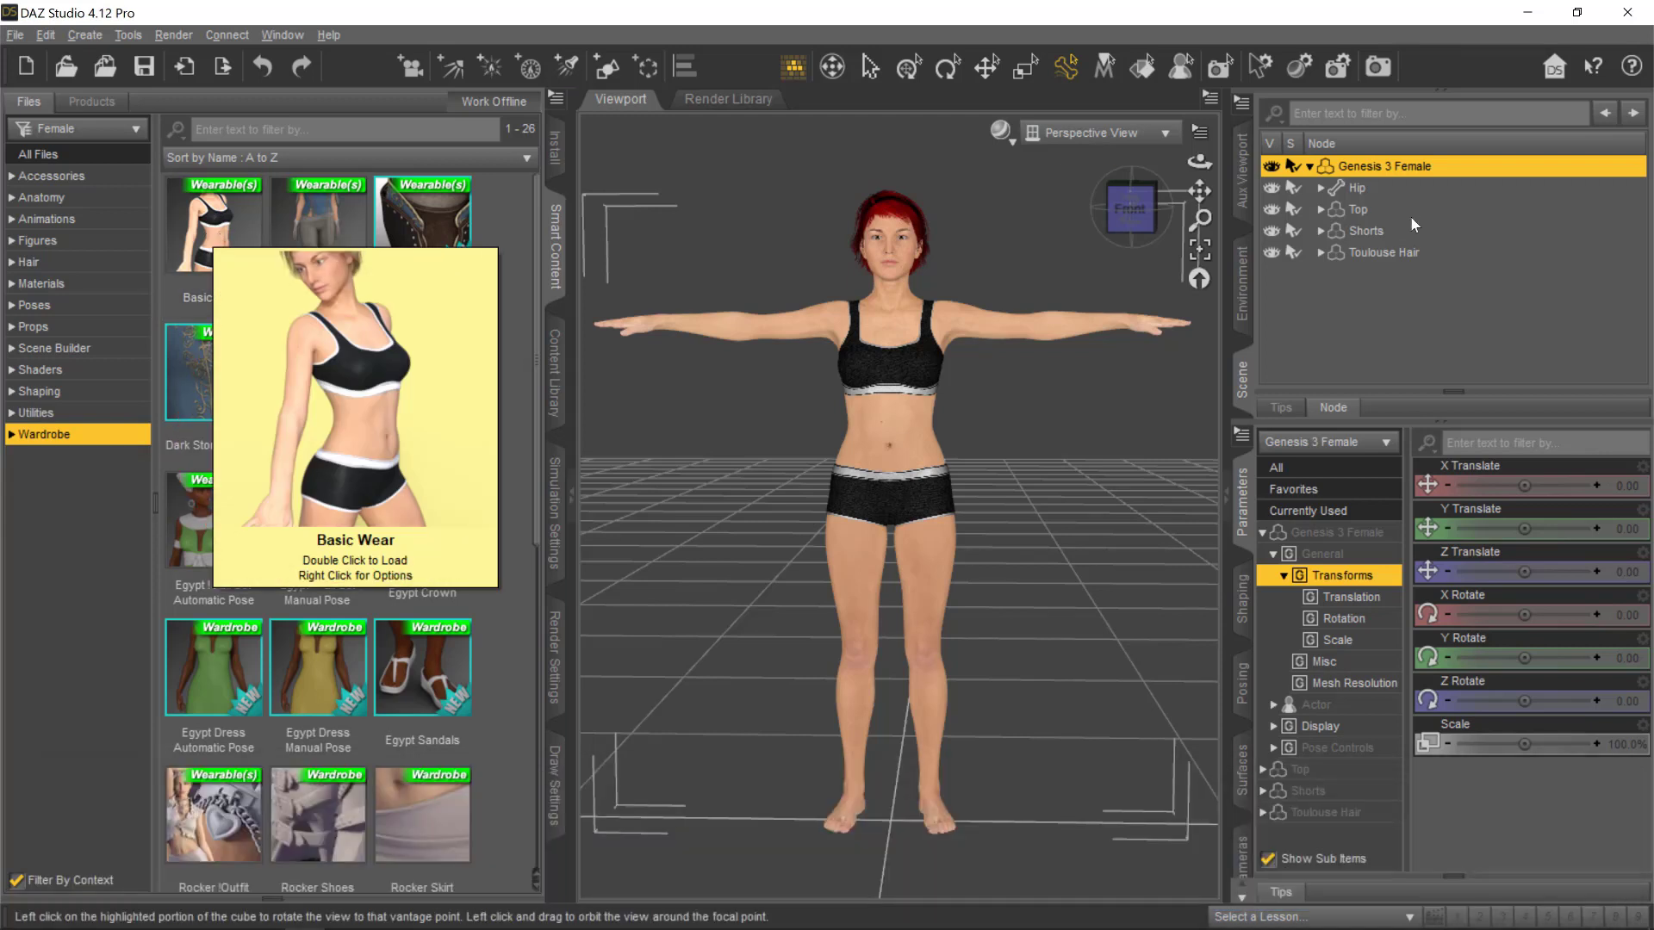
pyautogui.click(1384, 254)
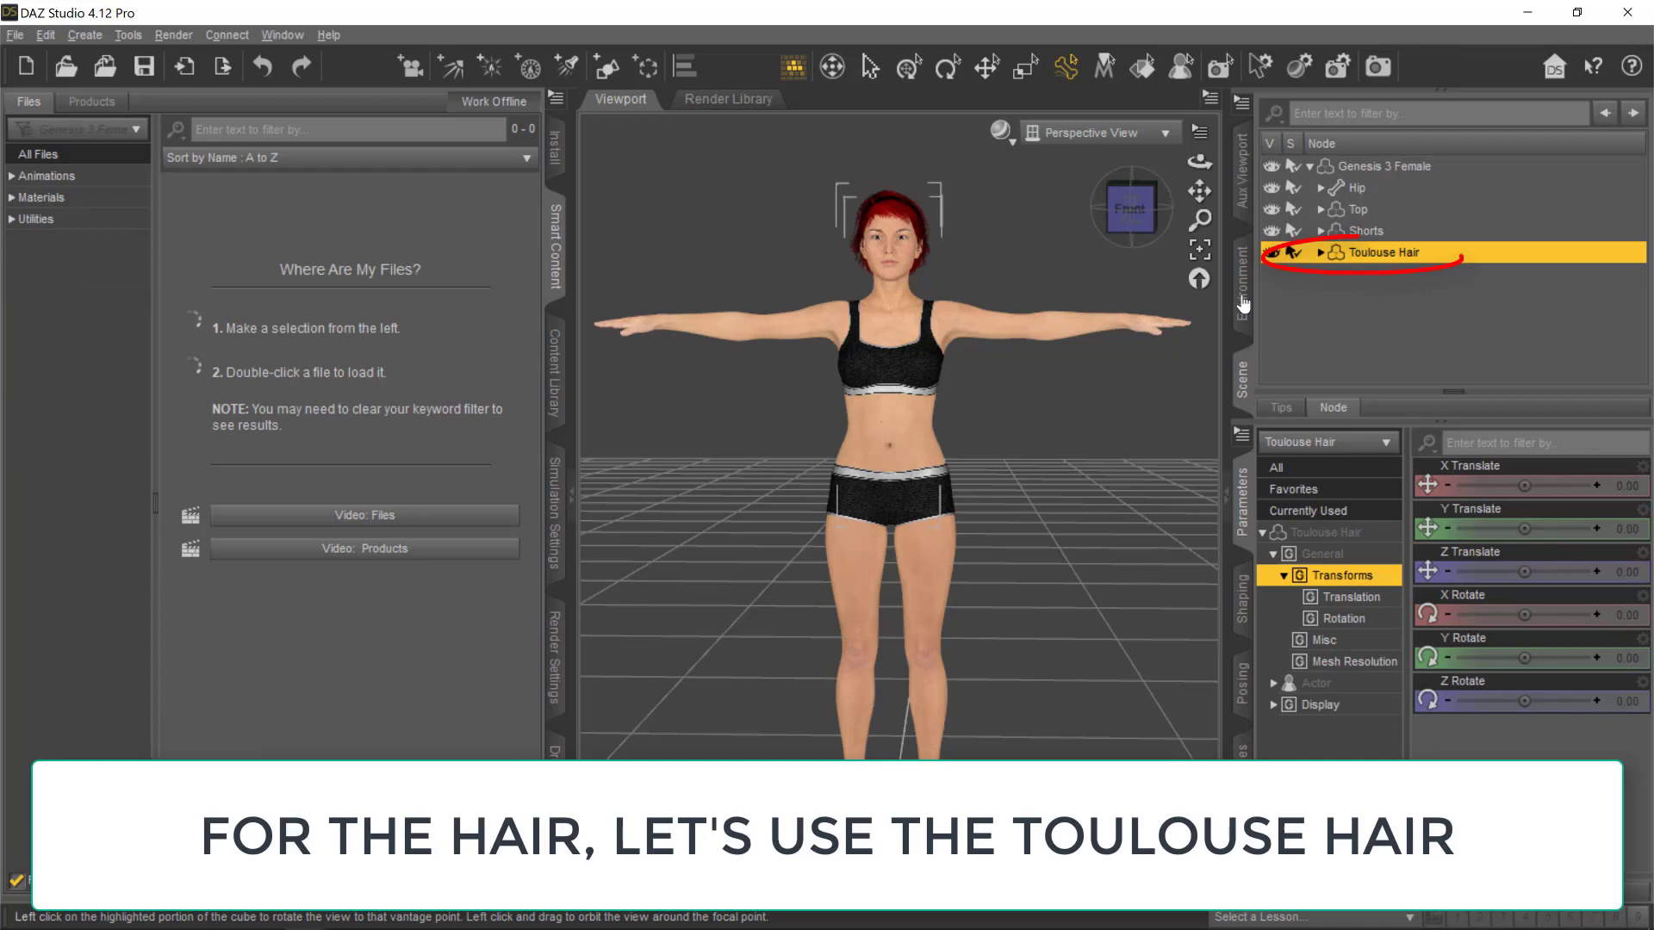
pyautogui.click(1389, 167)
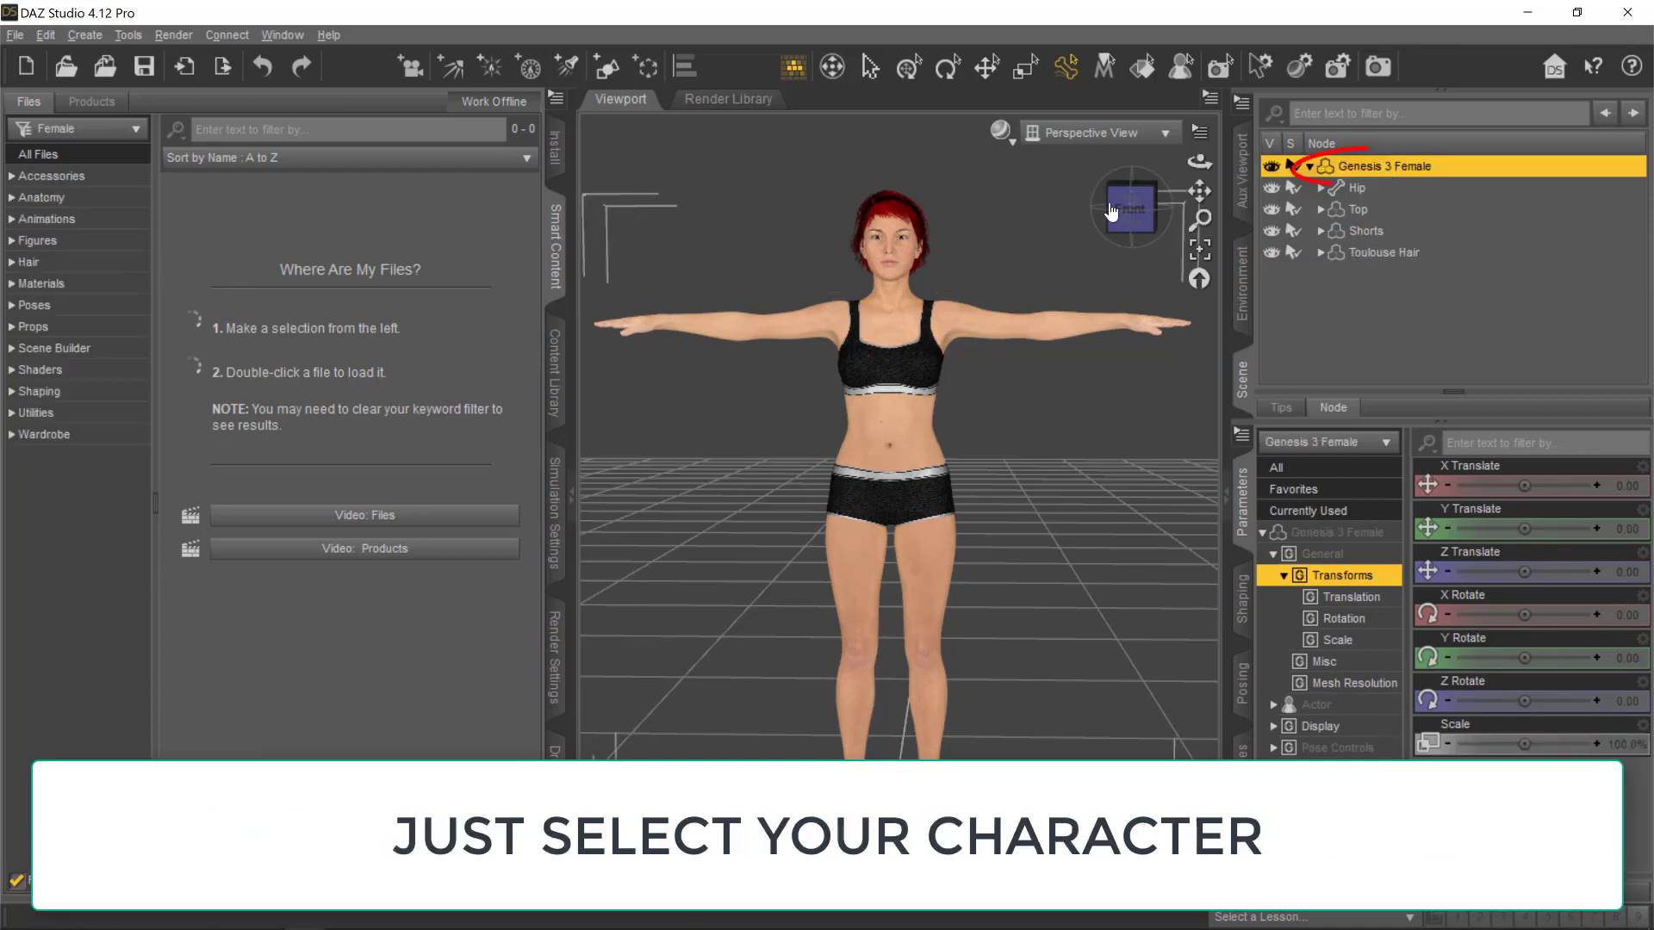
pyautogui.click(38, 264)
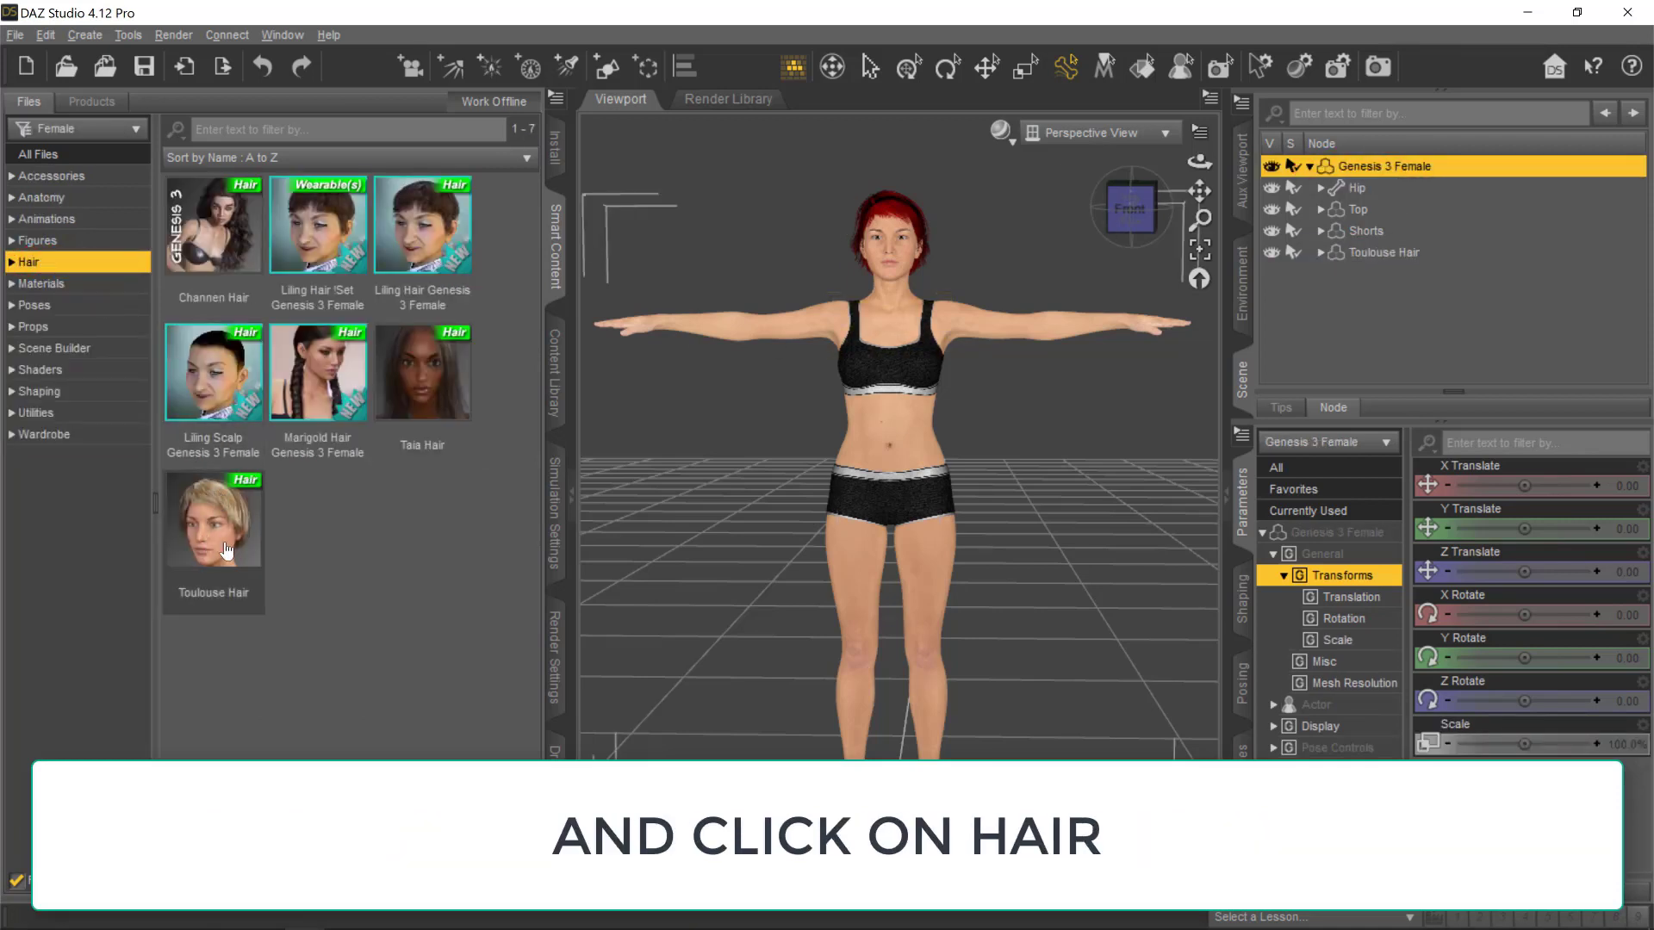
pyautogui.moveTo(216, 541)
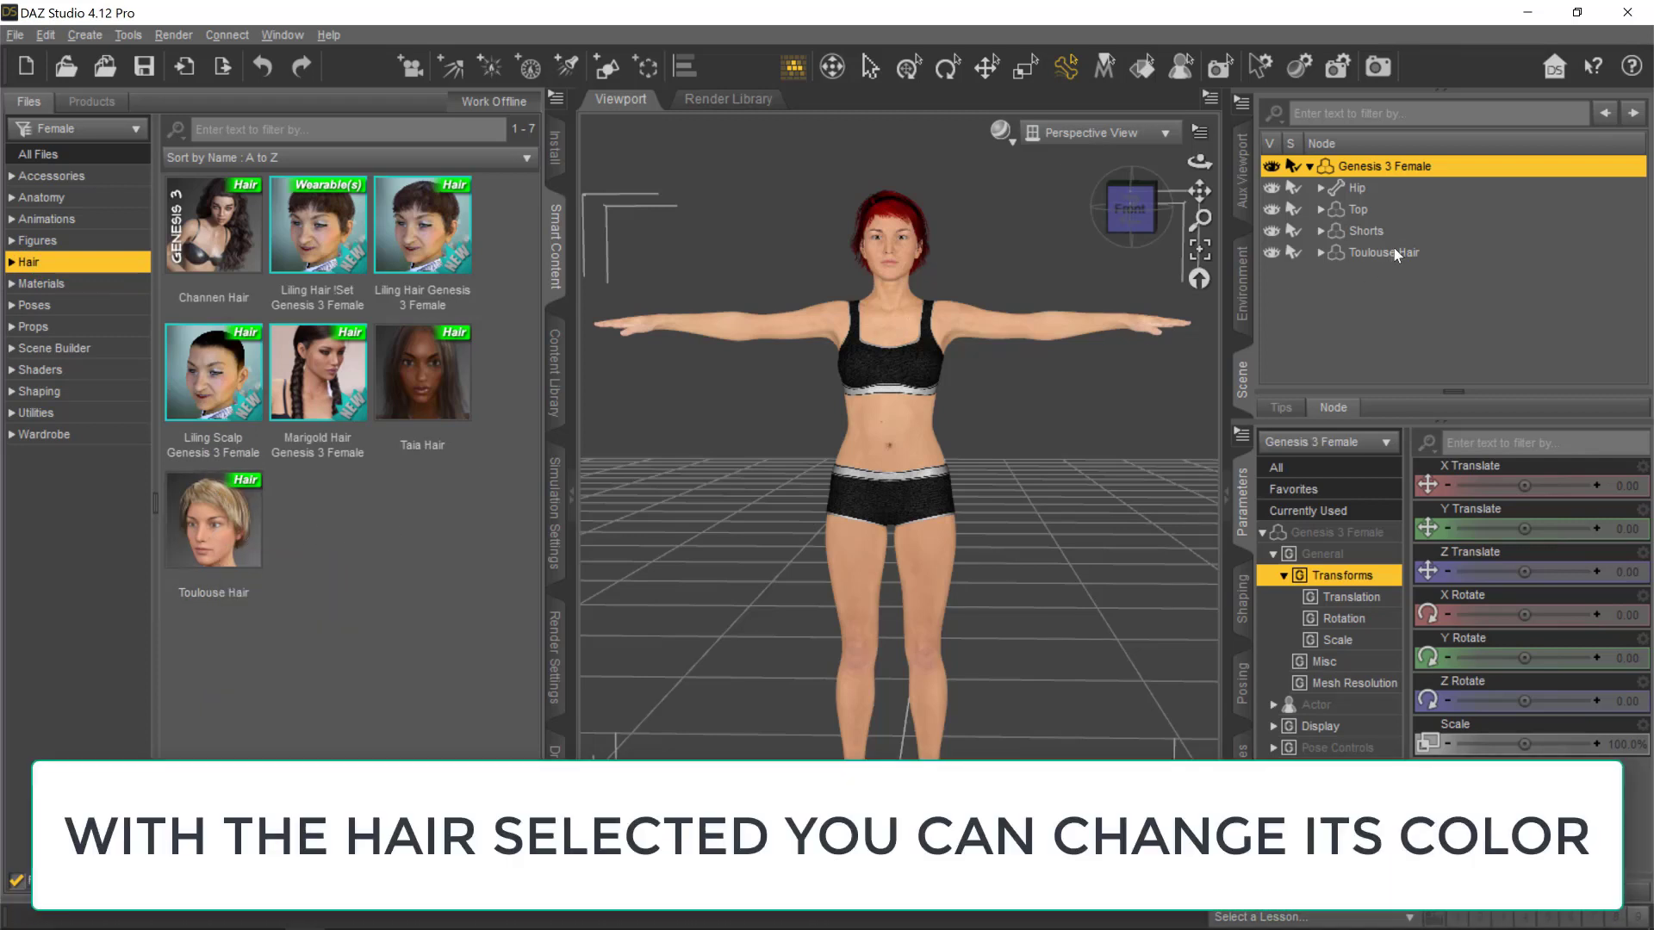
# Step: Apply the Hair 26 material to the figure's Toulouse Hair
pyautogui.click(1375, 251)
pyautogui.click(45, 199)
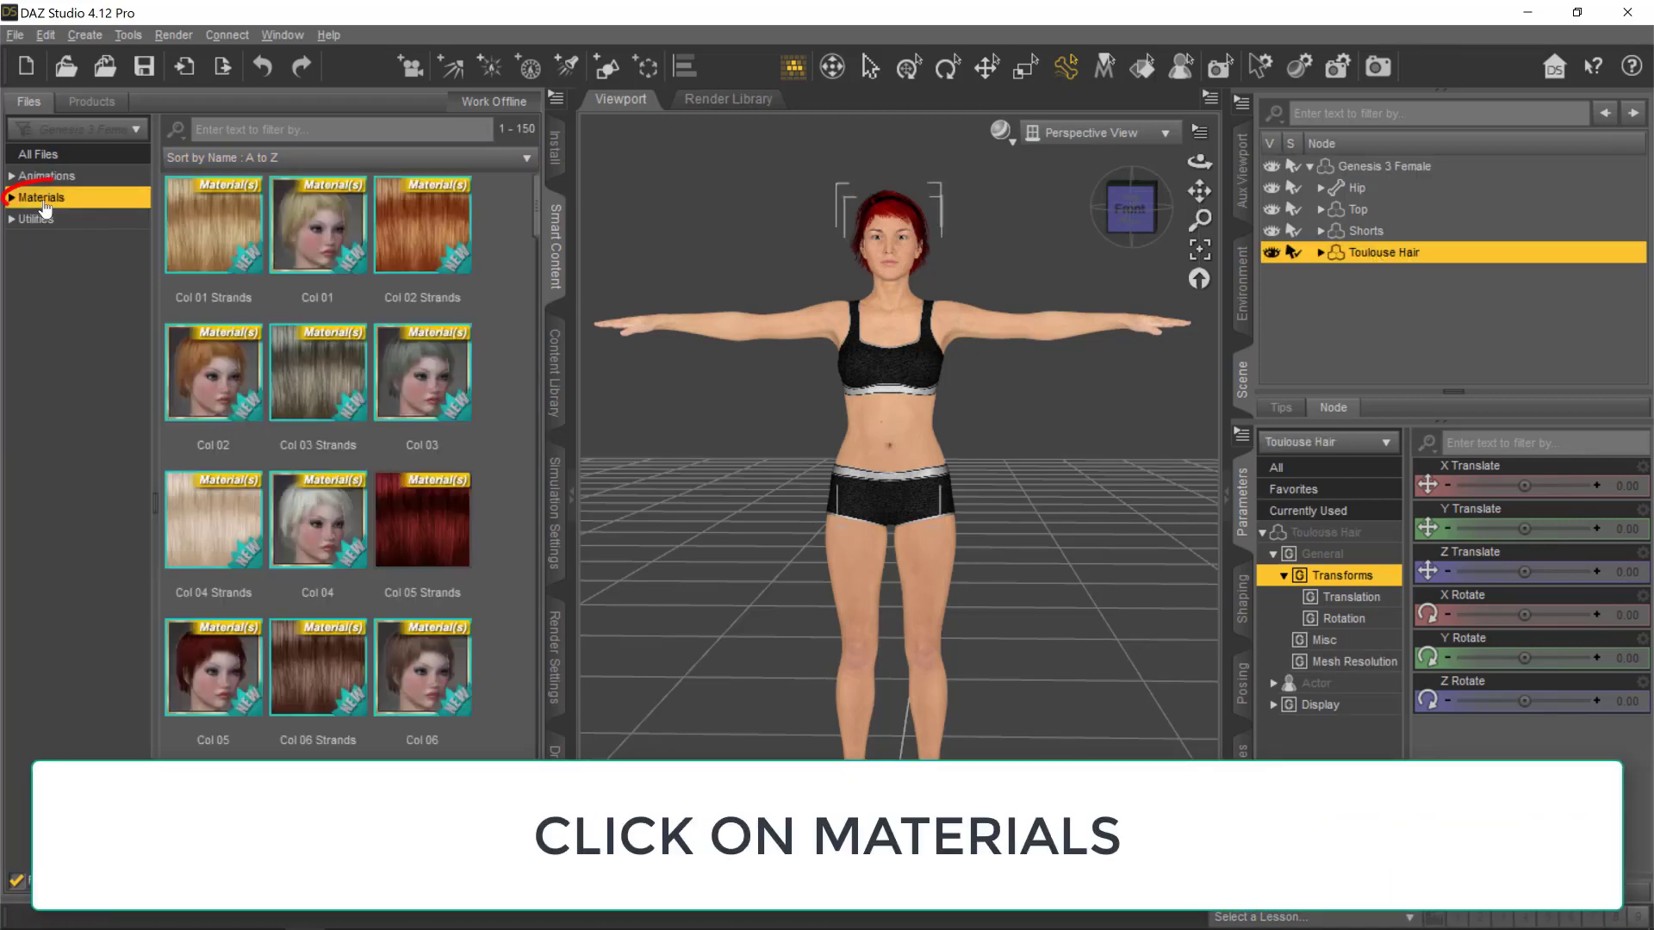
pyautogui.scroll(-15, 294, 579)
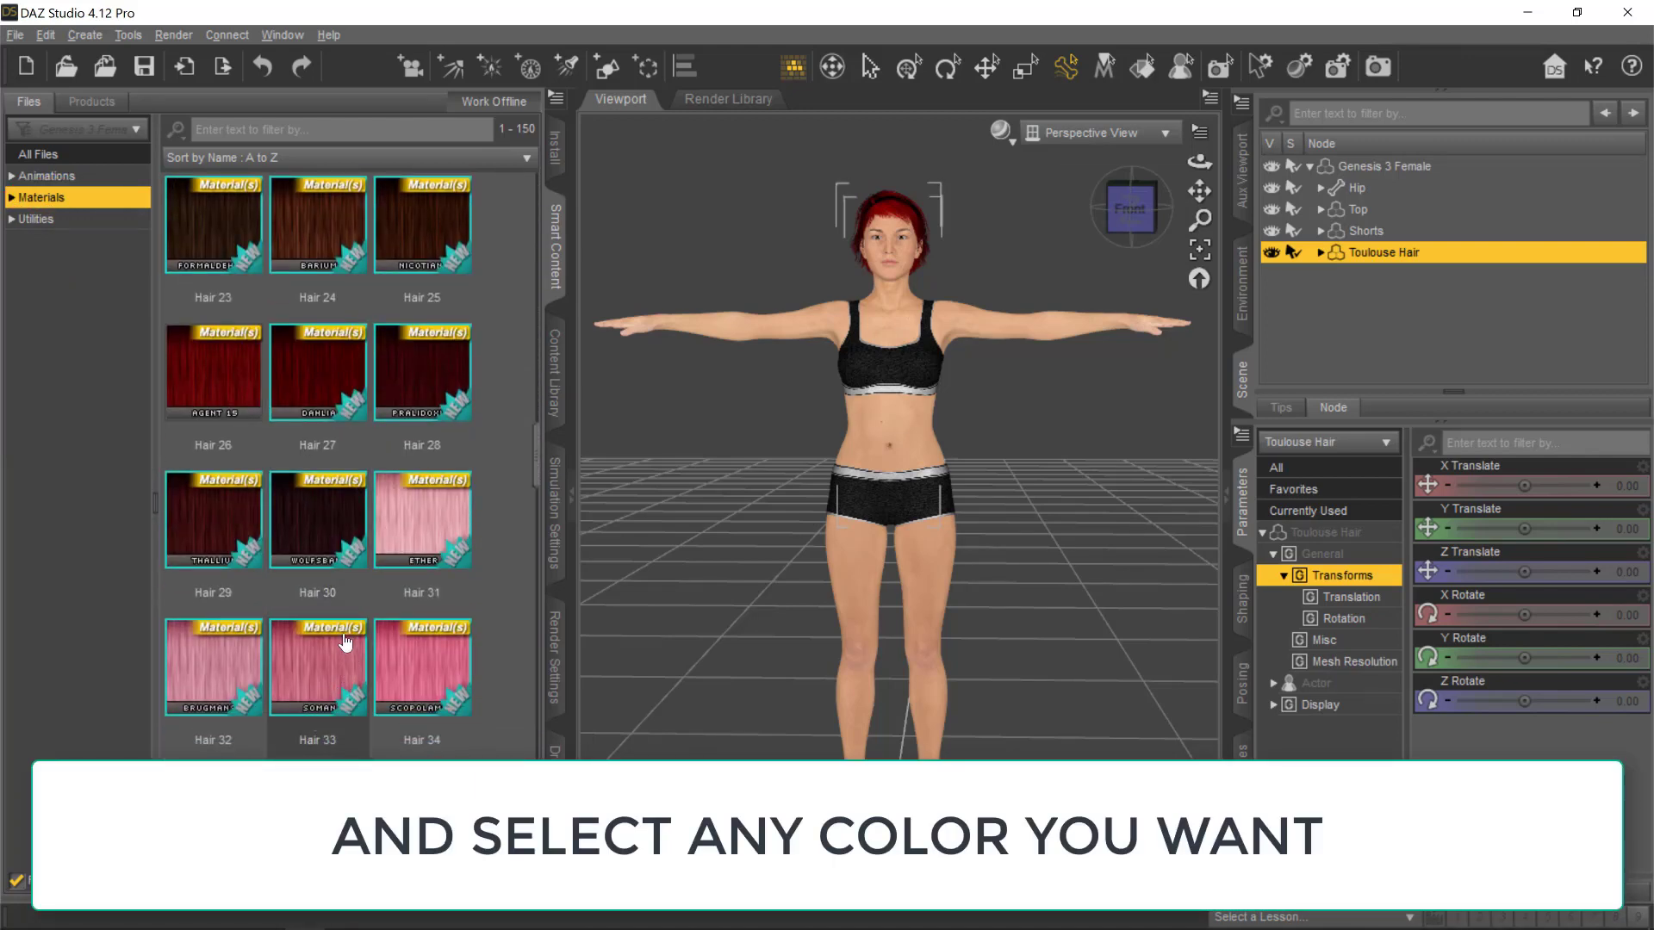
pyautogui.doubleClick(224, 382)
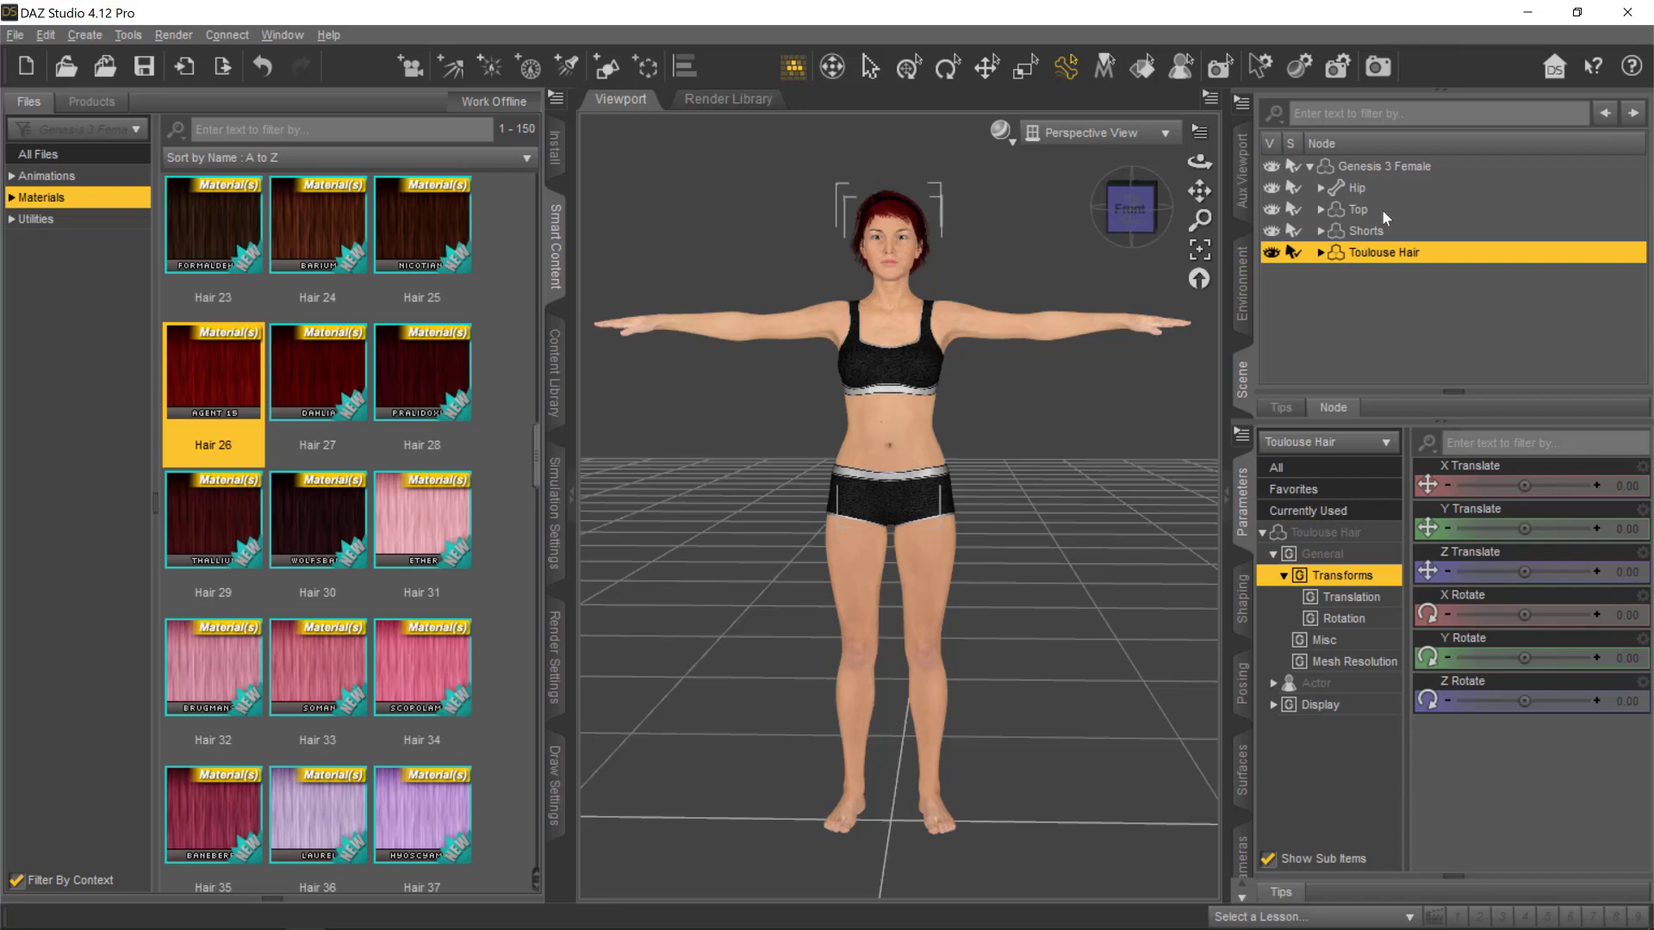
# Step: Apply Fashion Model Pose 02 to the Genesis 3 Female figure
pyautogui.click(1399, 167)
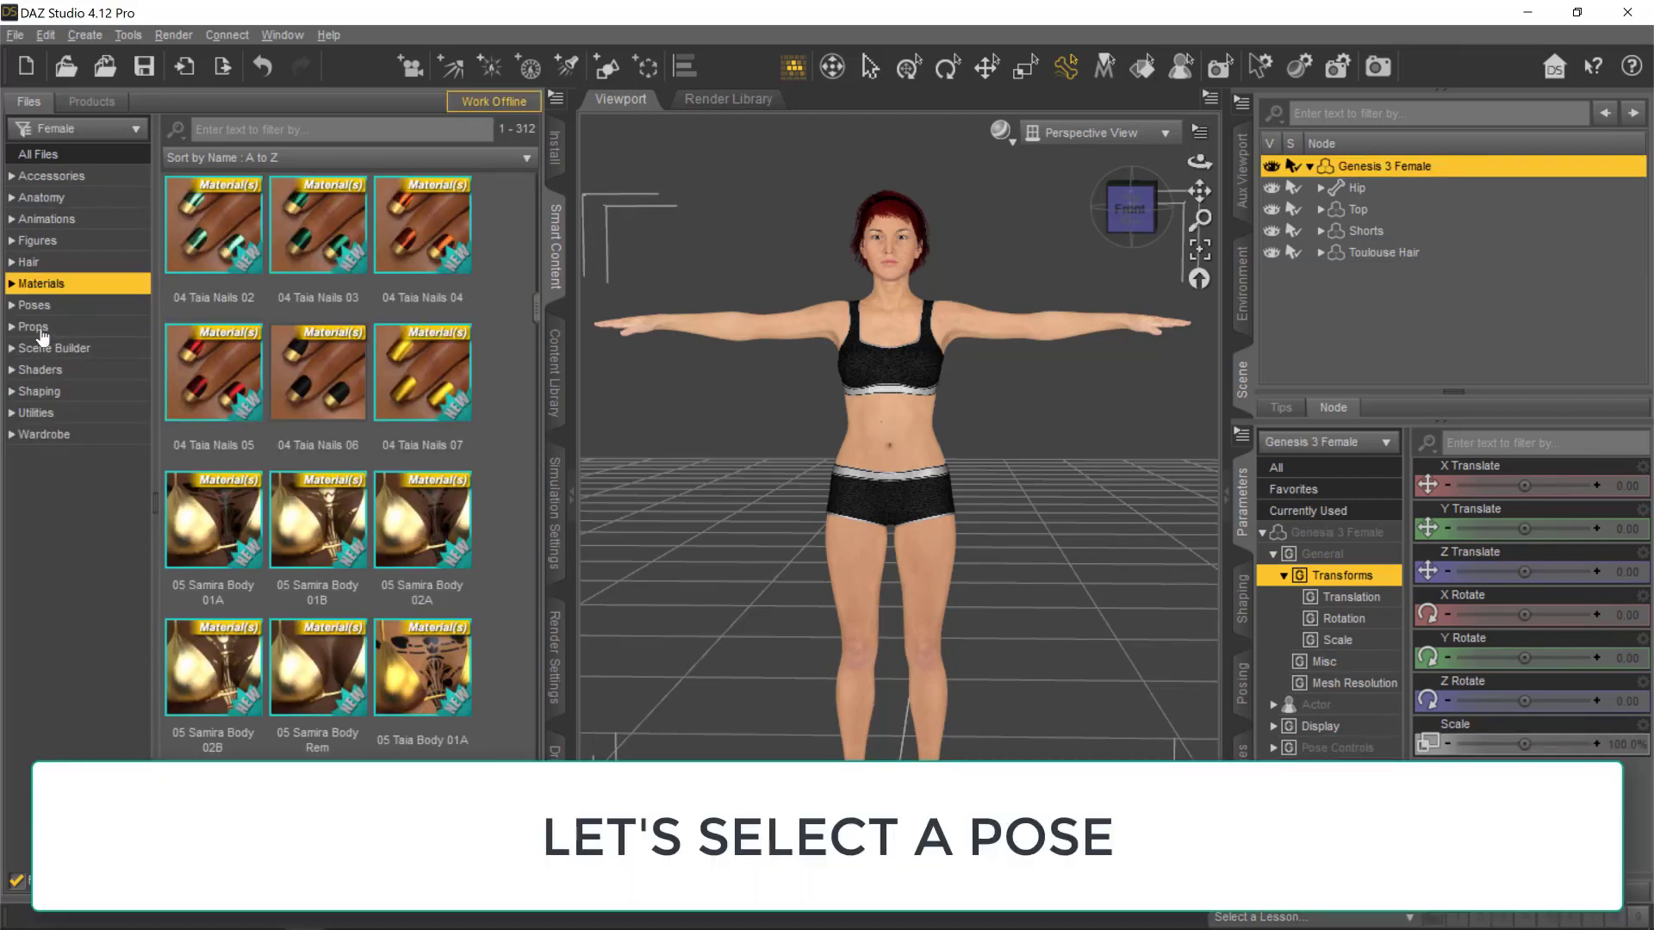
pyautogui.click(35, 306)
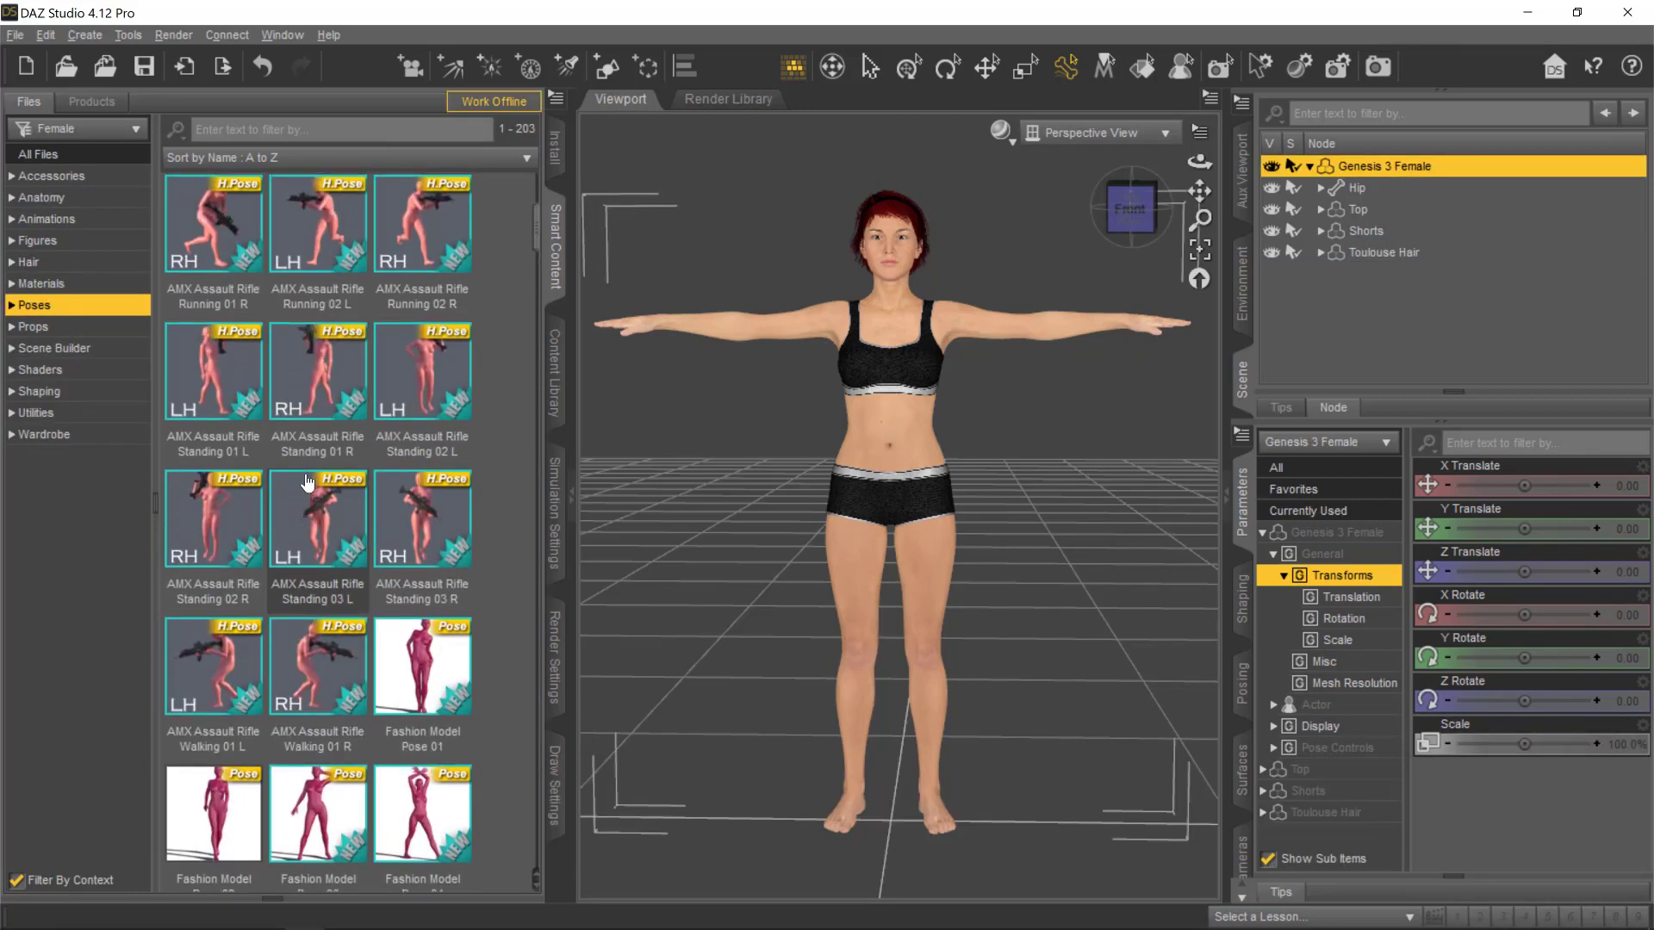
pyautogui.scroll(-5, 307, 482)
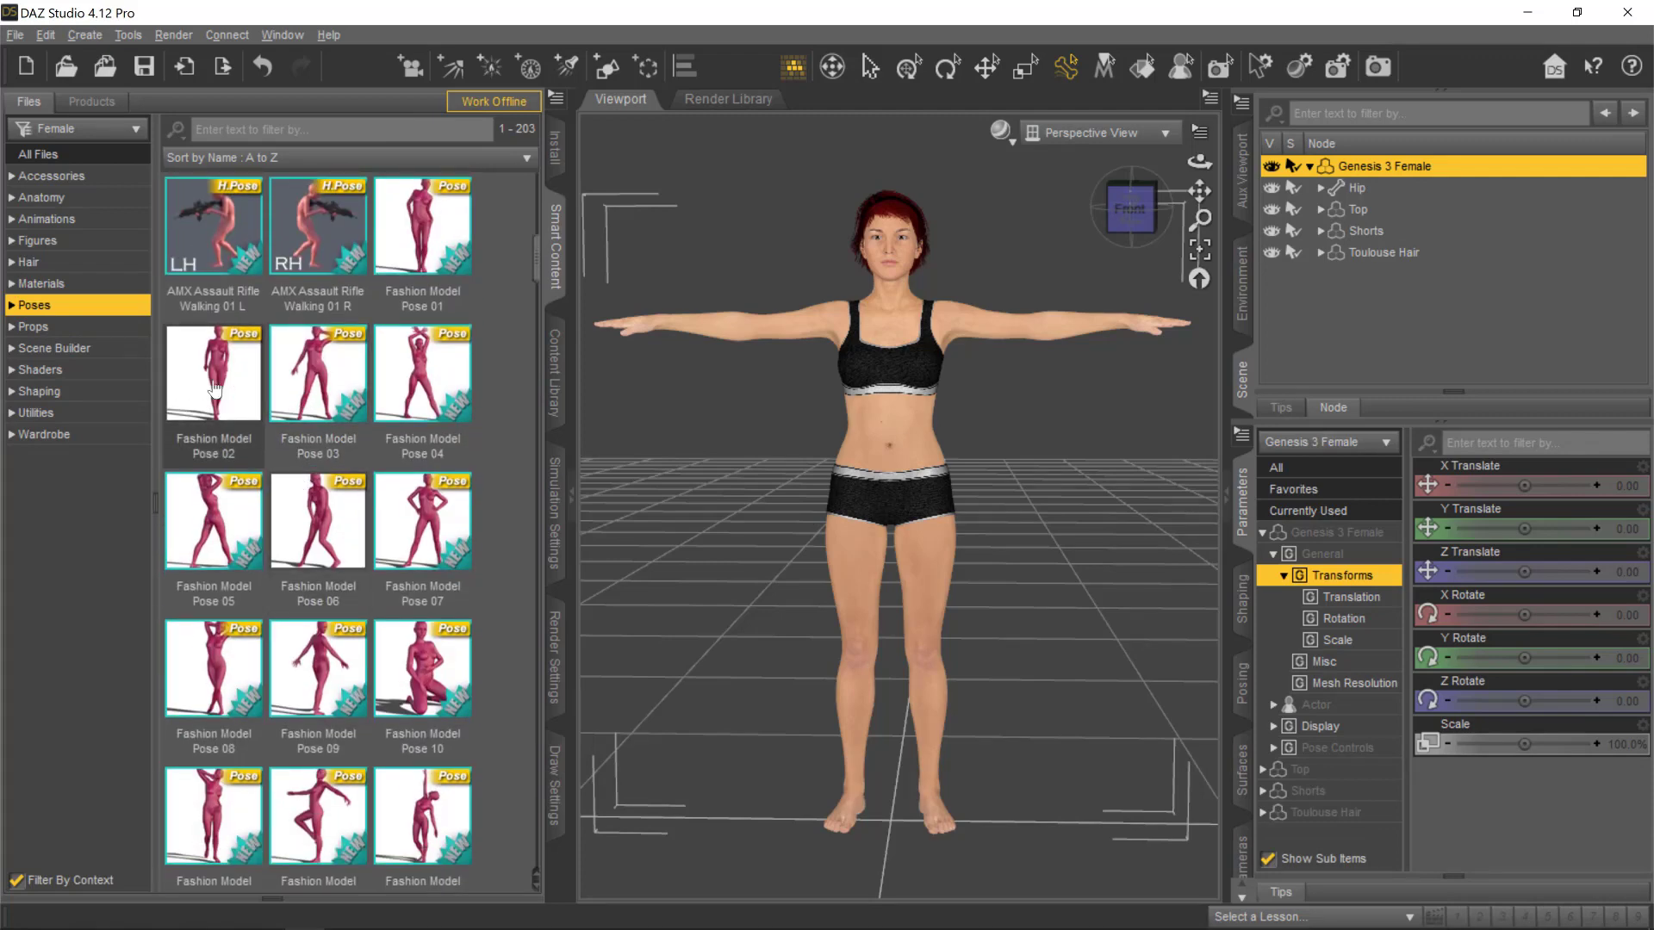
pyautogui.doubleClick(215, 389)
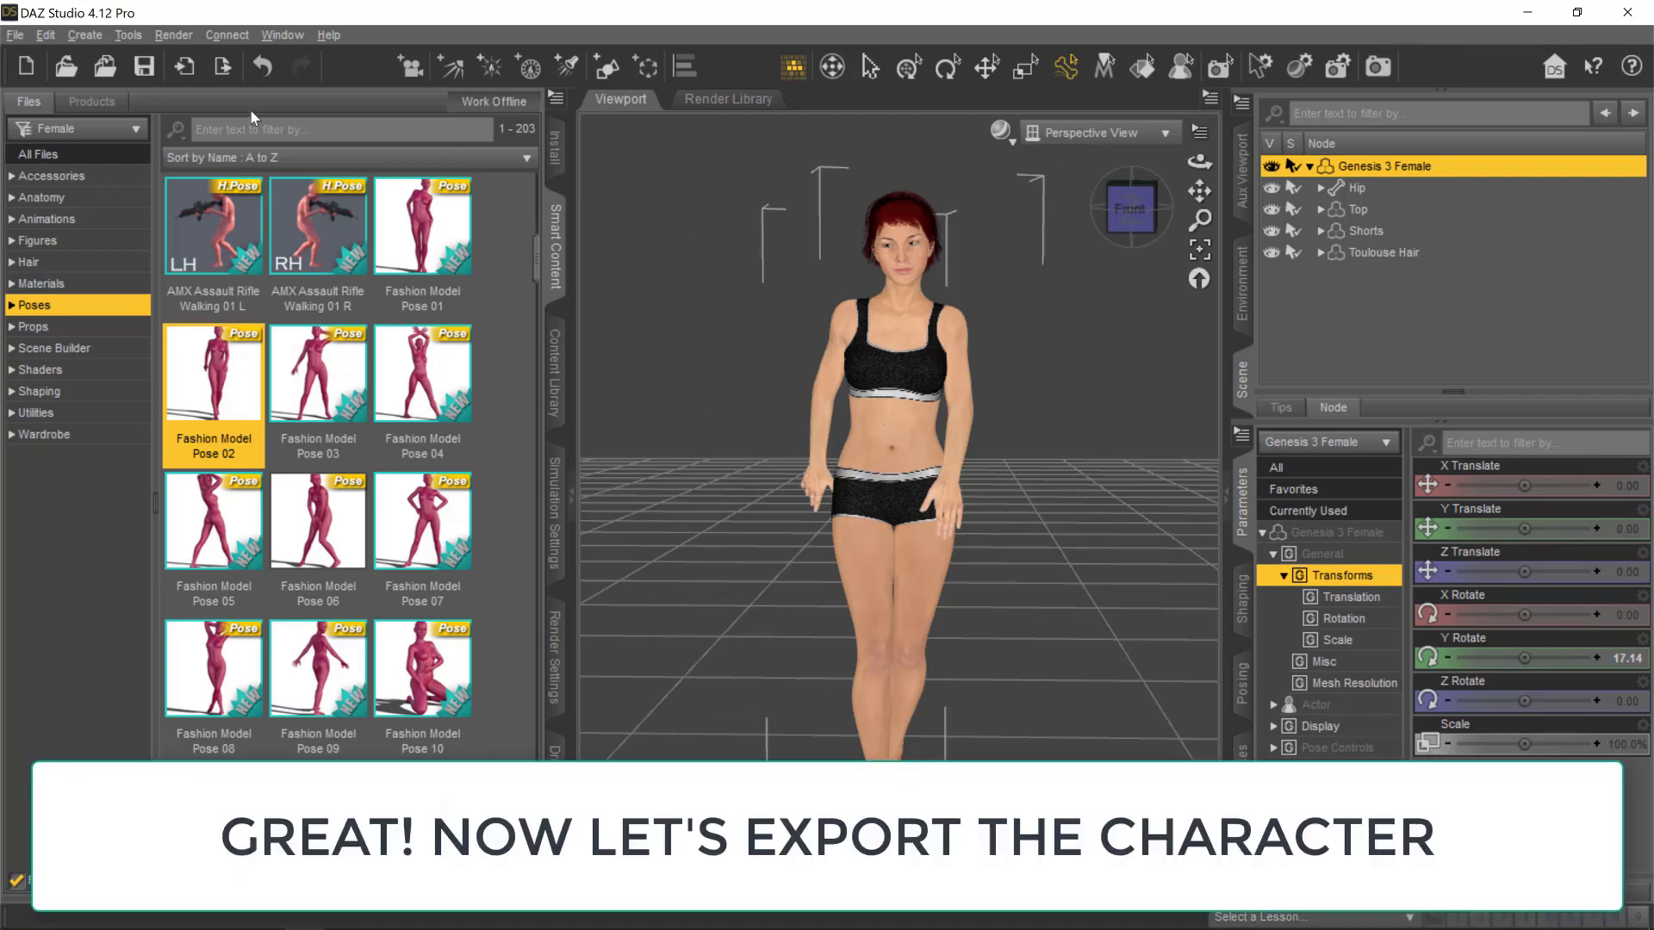
# Step: Start exporting the character as a Wavefront Object named DAZ-2-BLENDER-G3 in the DAZ-2-BLENDER-TUT folder, overwriting the existing file
pyautogui.click(15, 34)
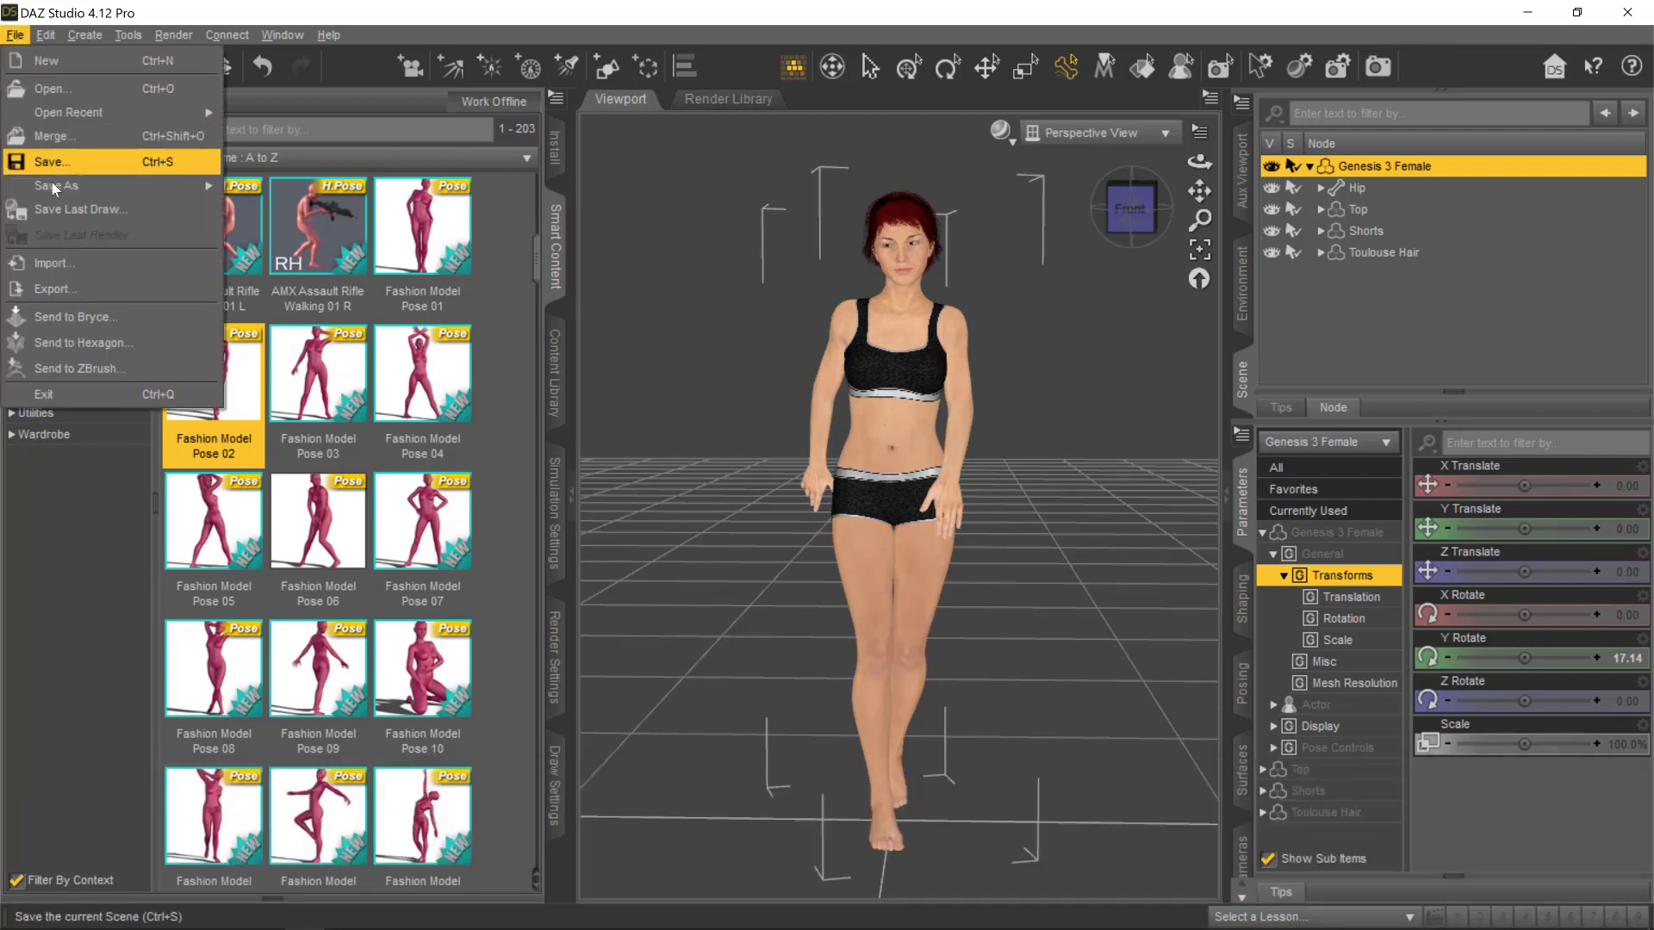
pyautogui.click(55, 288)
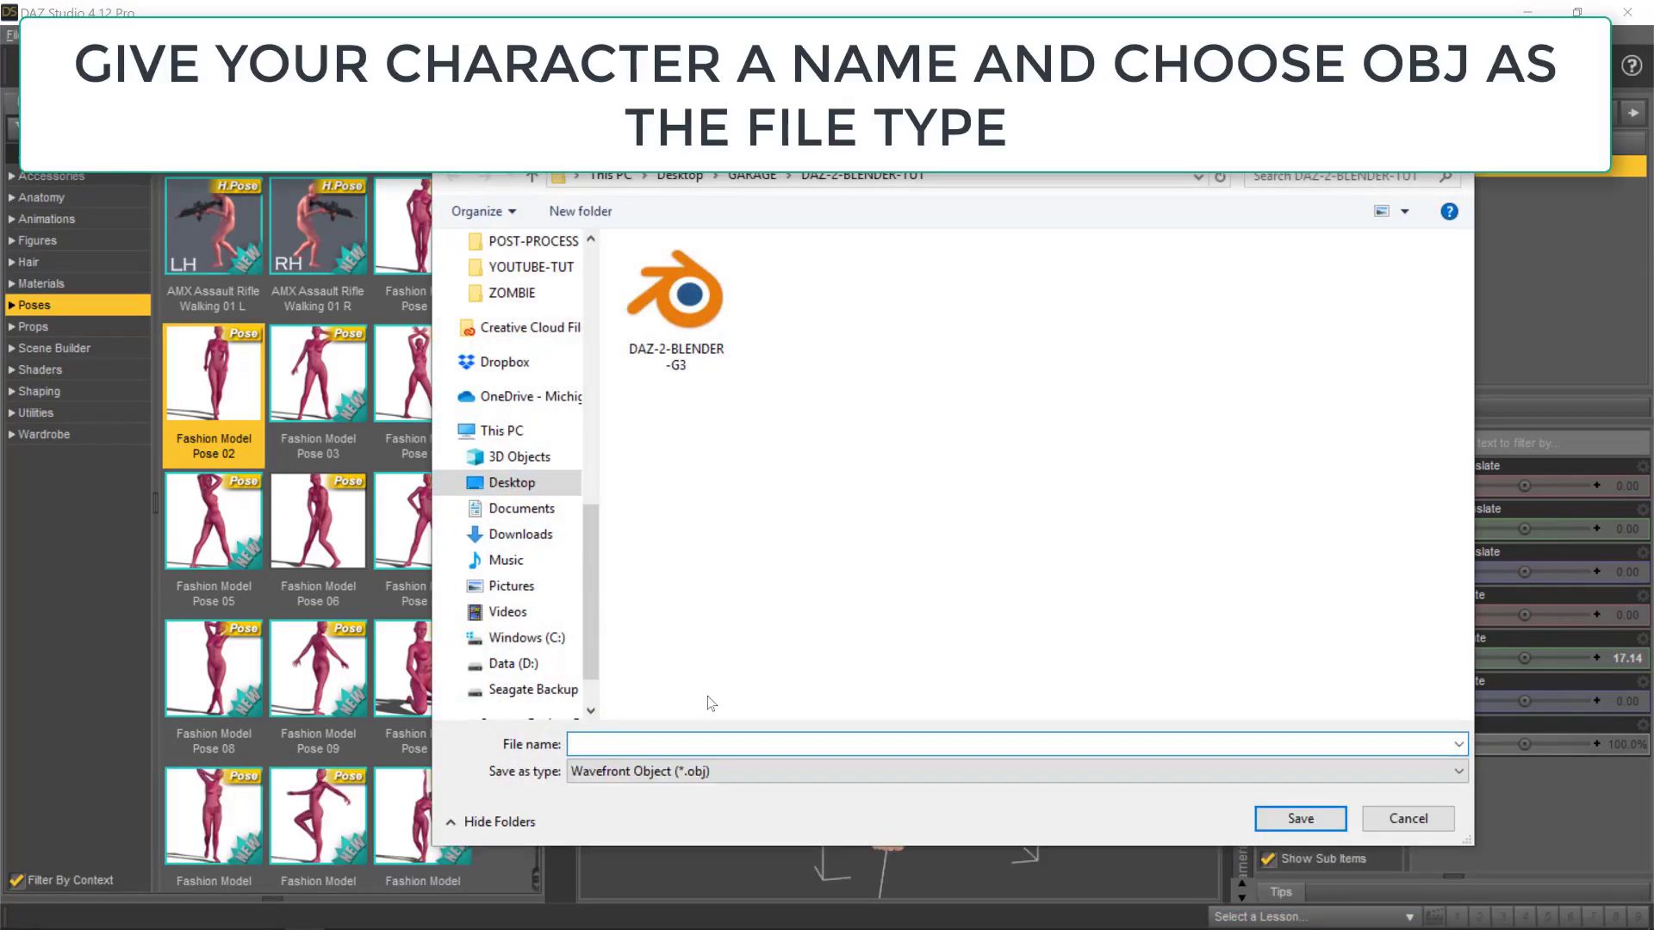
pyautogui.click(680, 309)
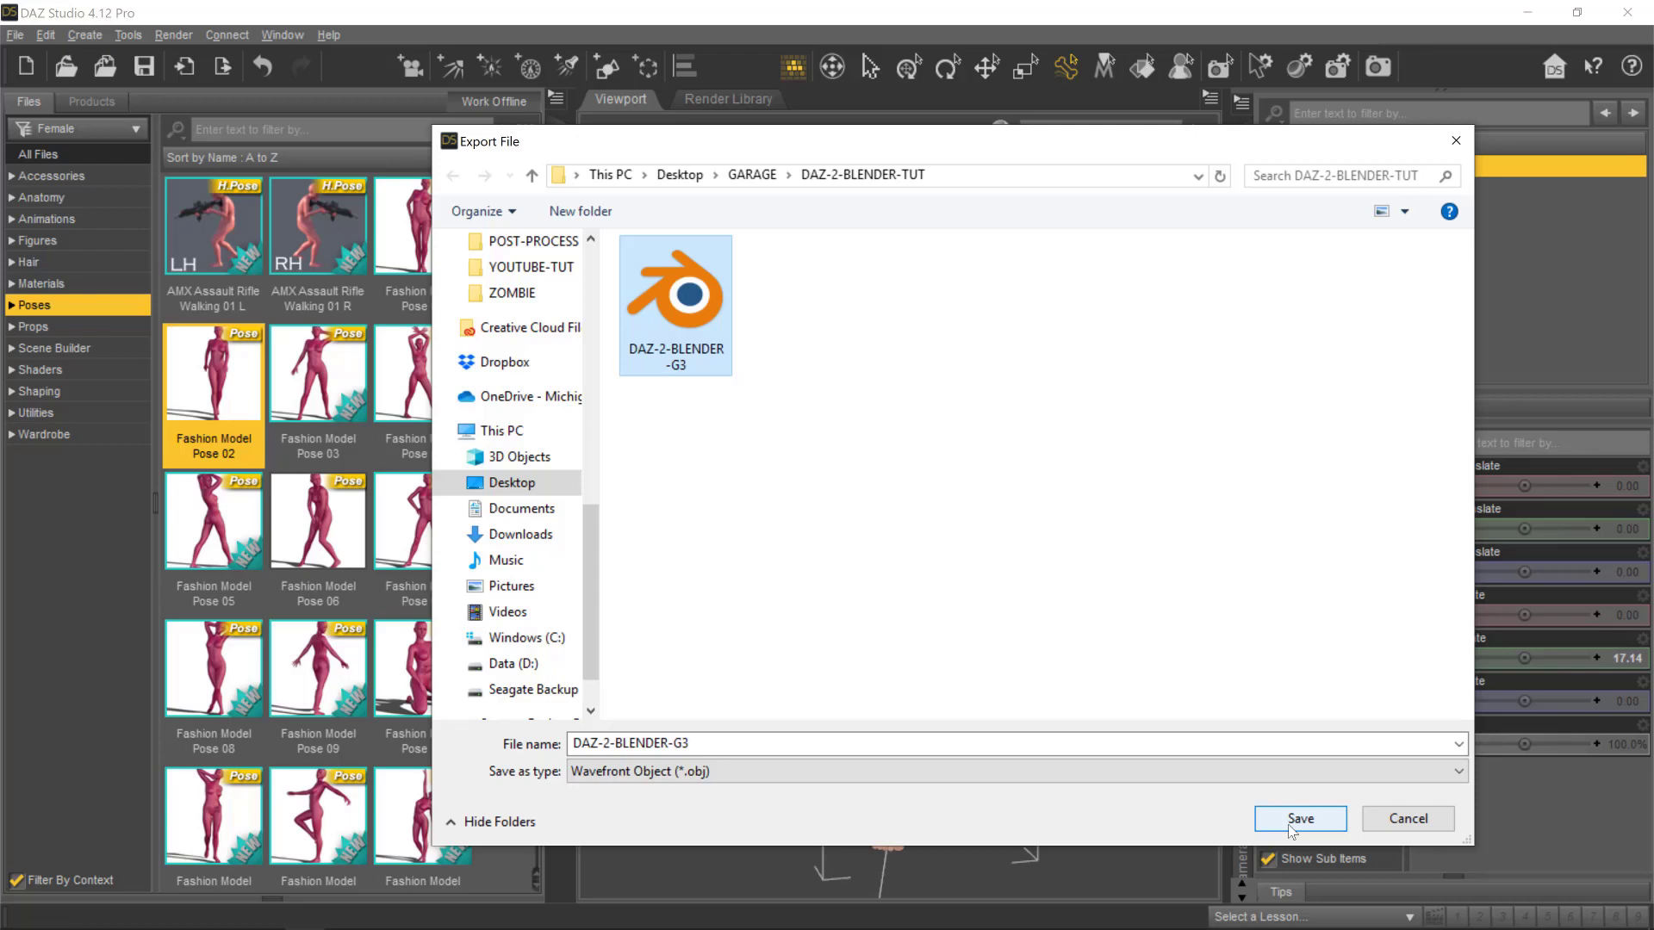
pyautogui.click(1297, 820)
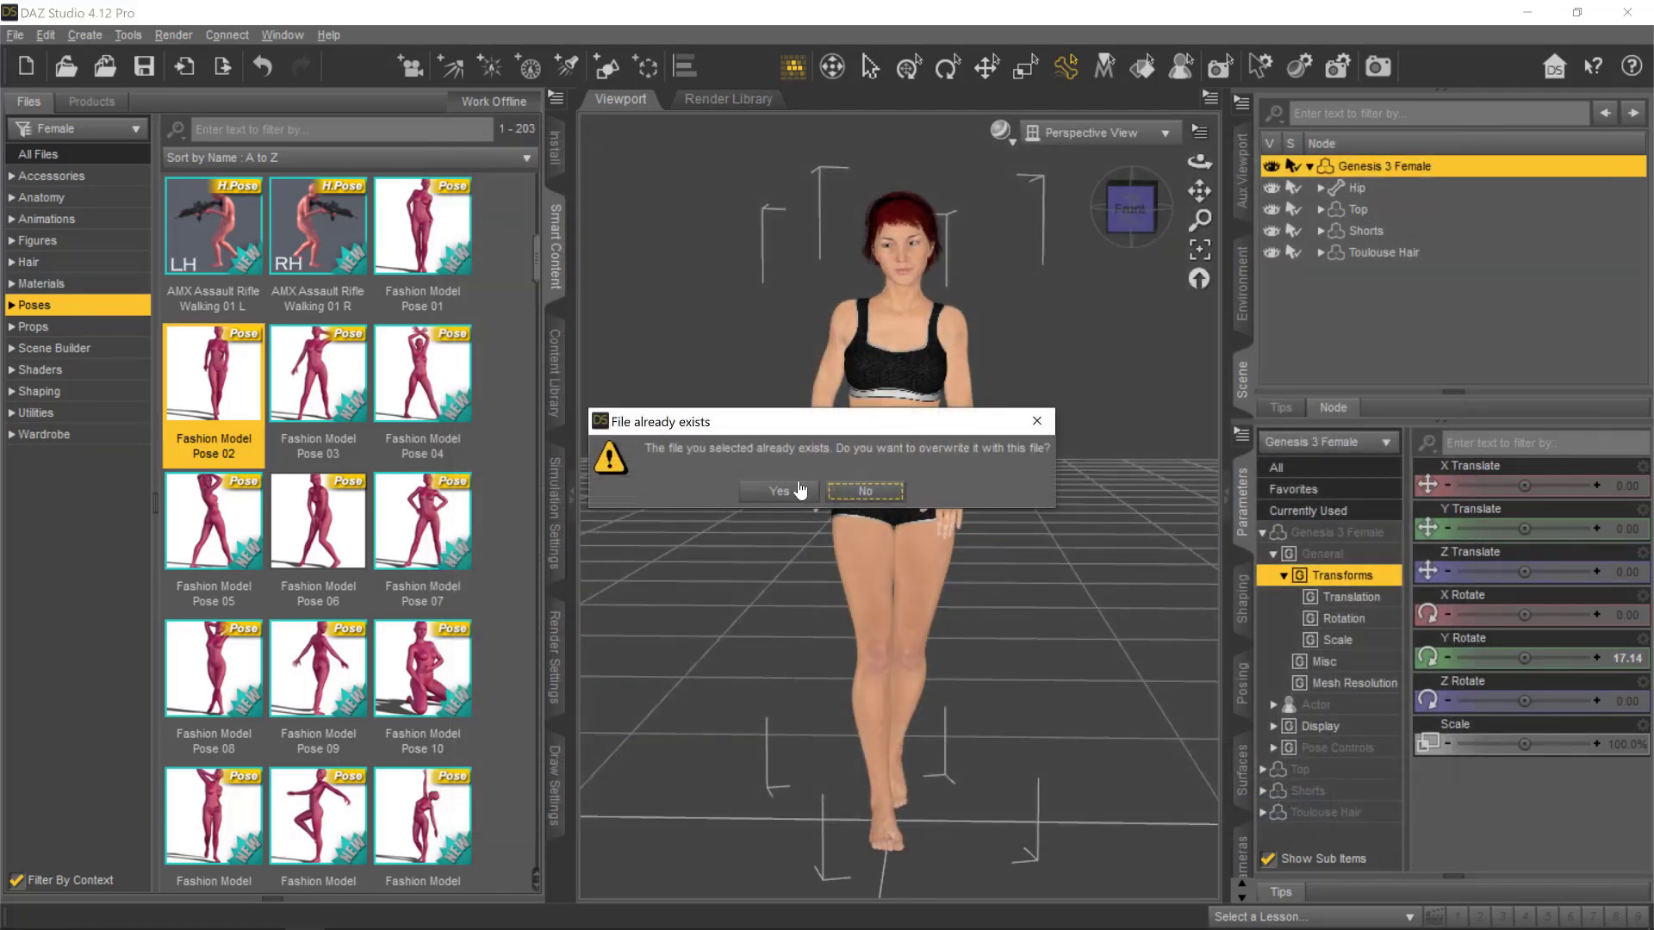
pyautogui.click(779, 491)
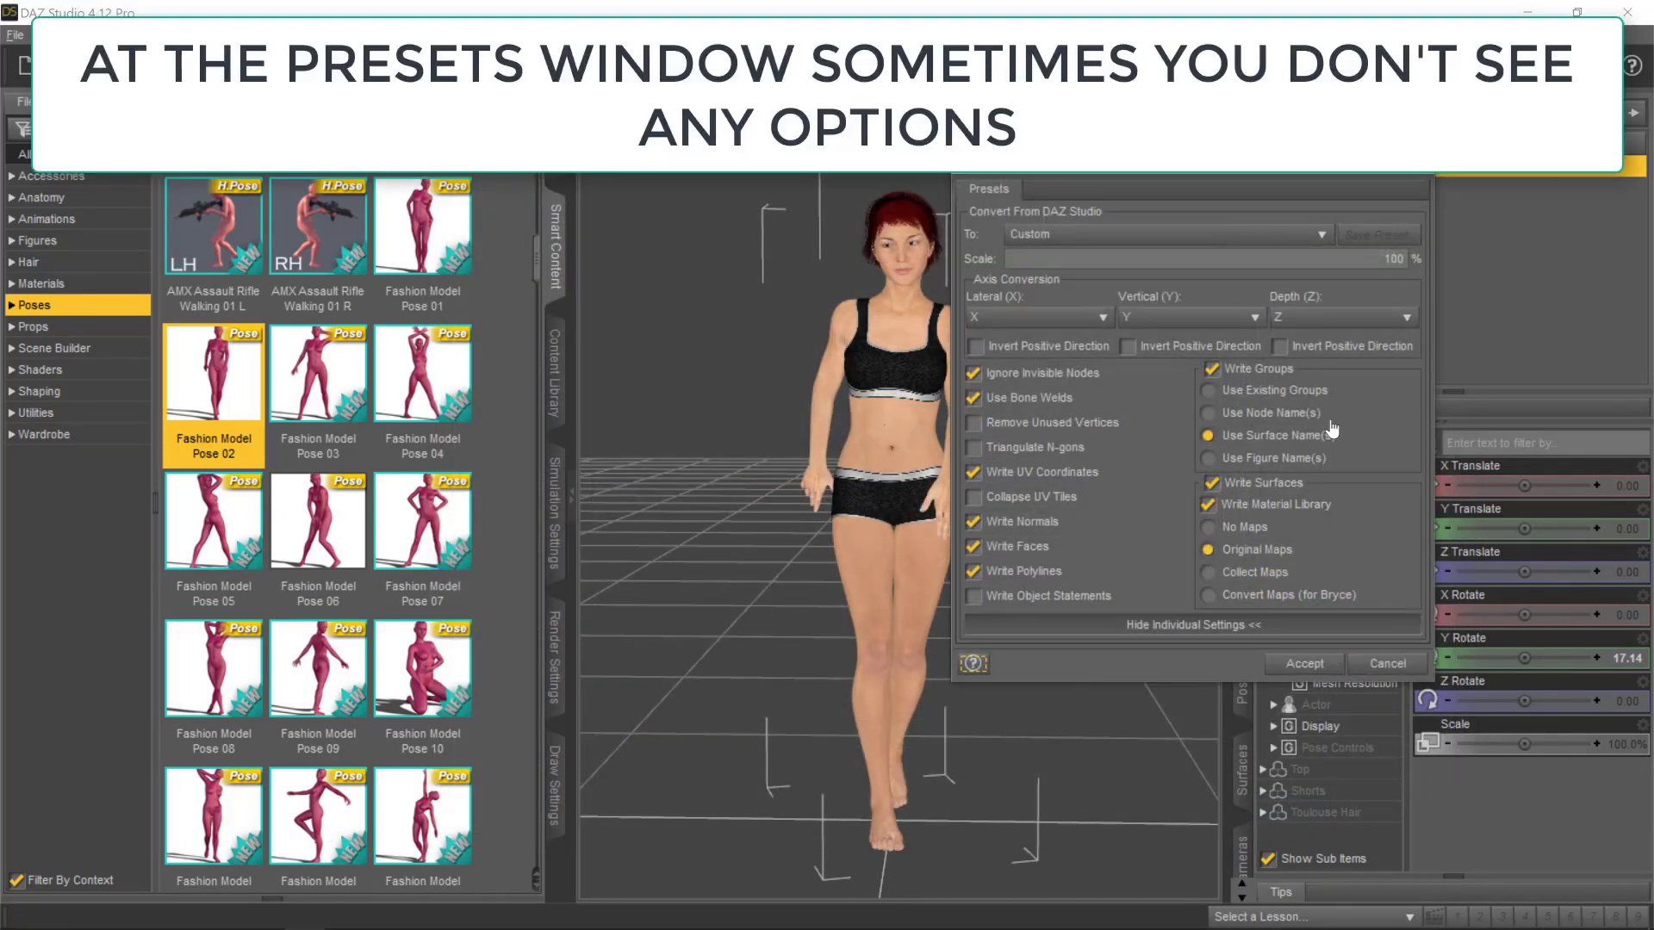
# Step: Show the individual OBJ export settings, keep Write Surfaces and Write Material Library enabled with Original Maps, and accept the export
pyautogui.click(1167, 625)
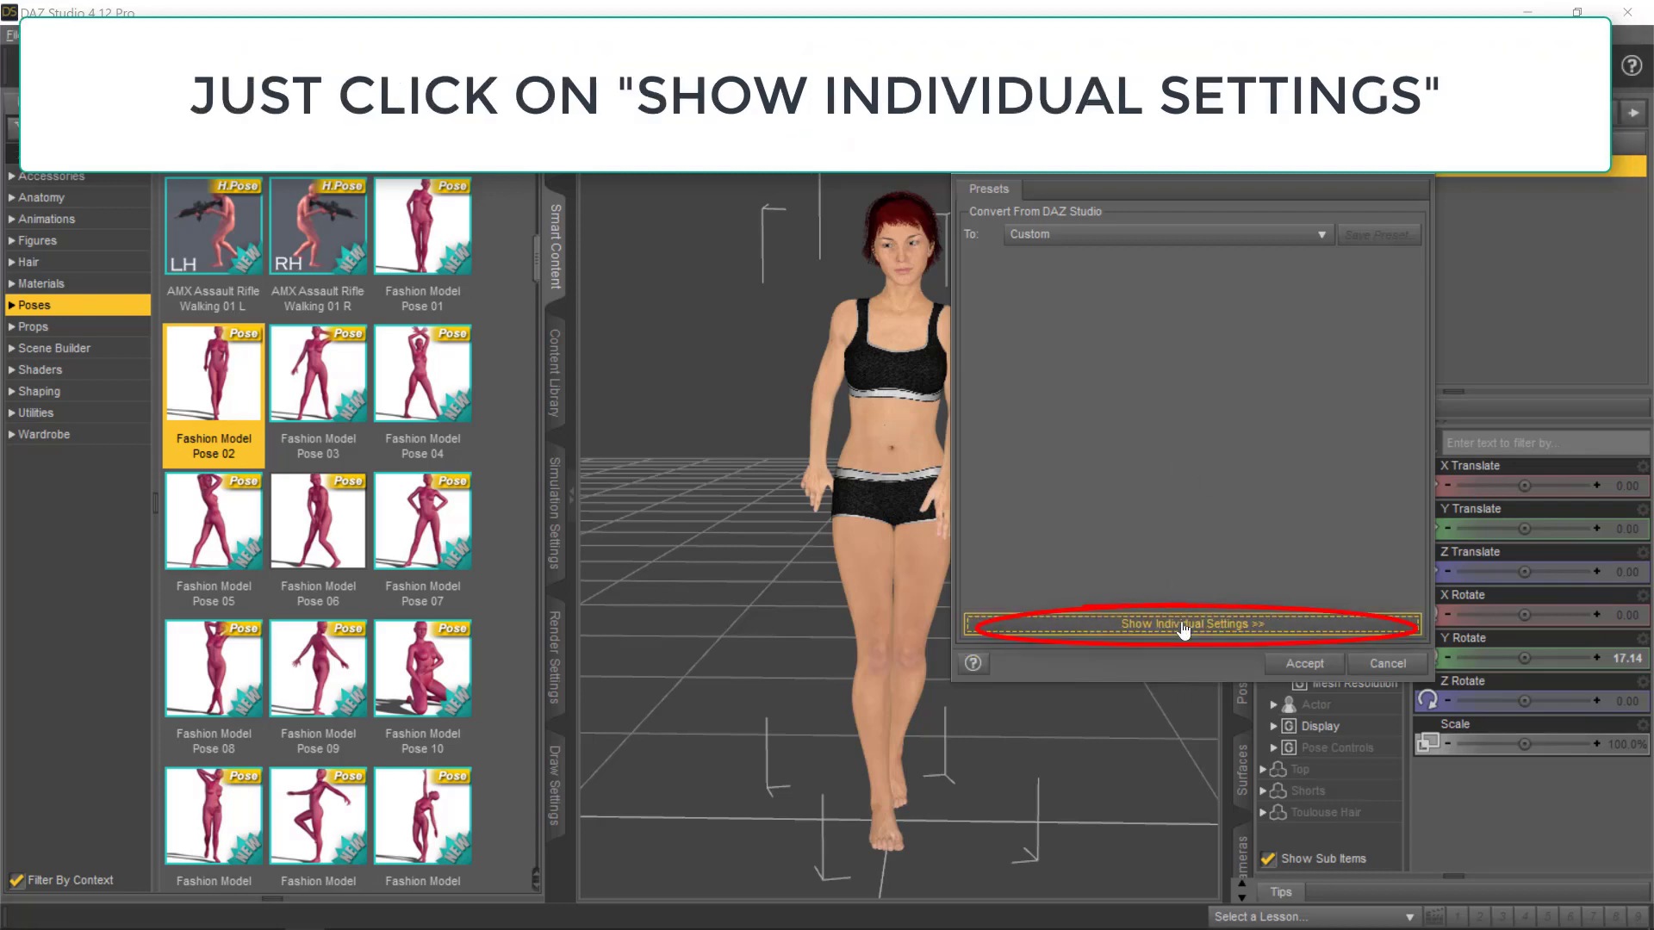
pyautogui.click(1182, 627)
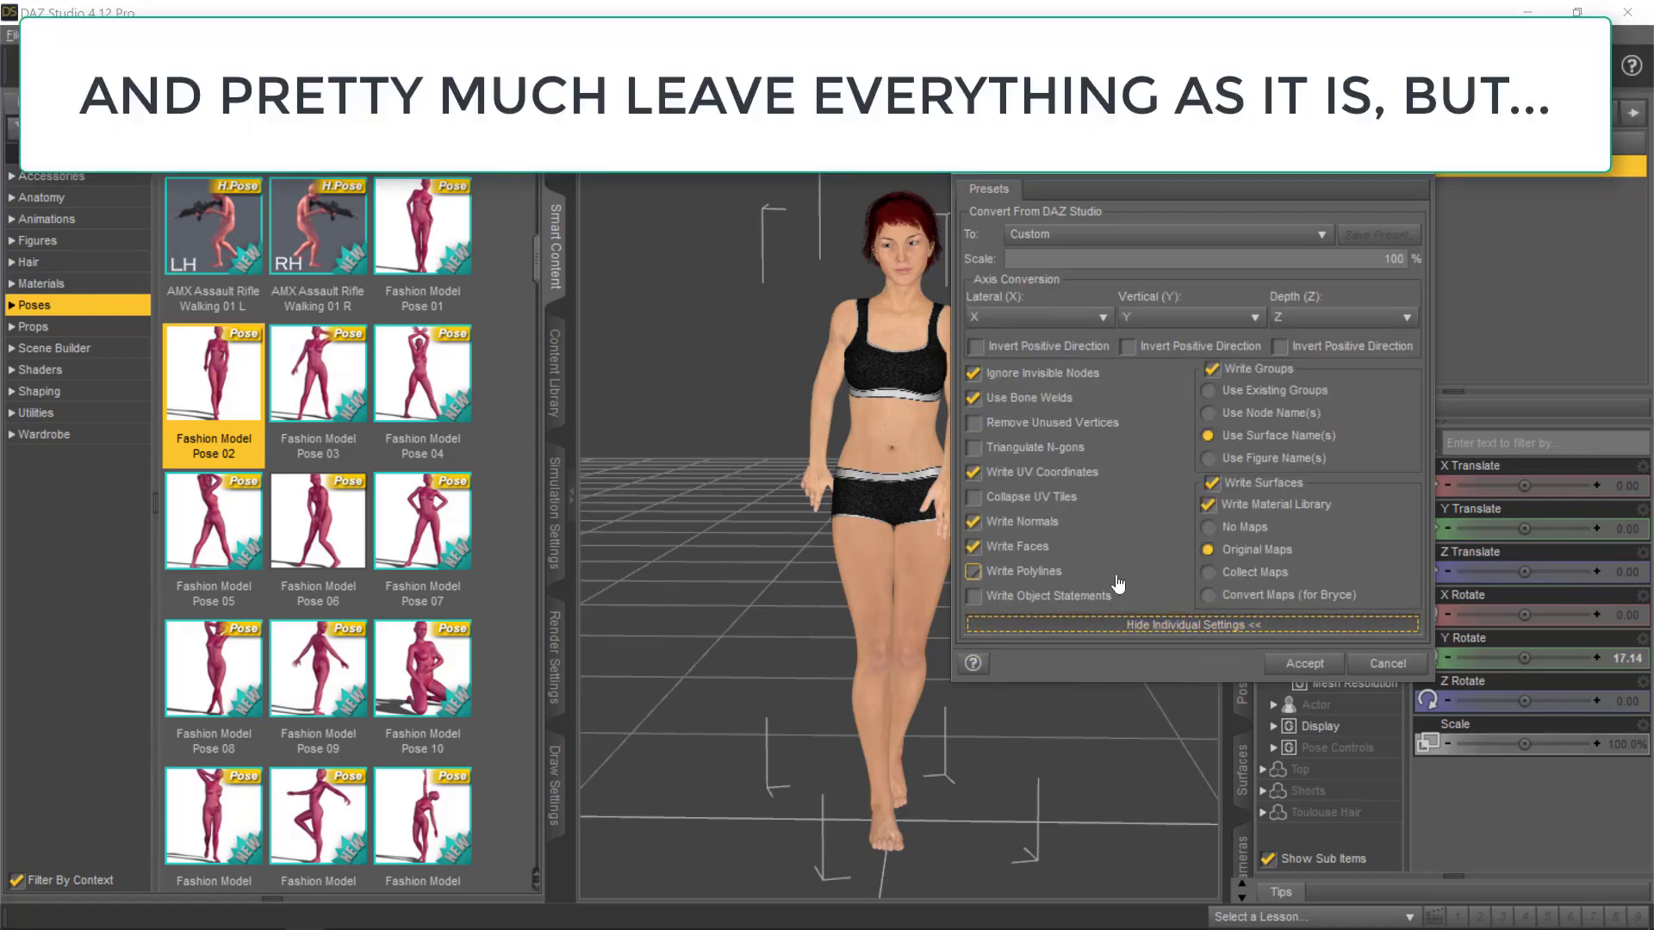
pyautogui.click(1190, 548)
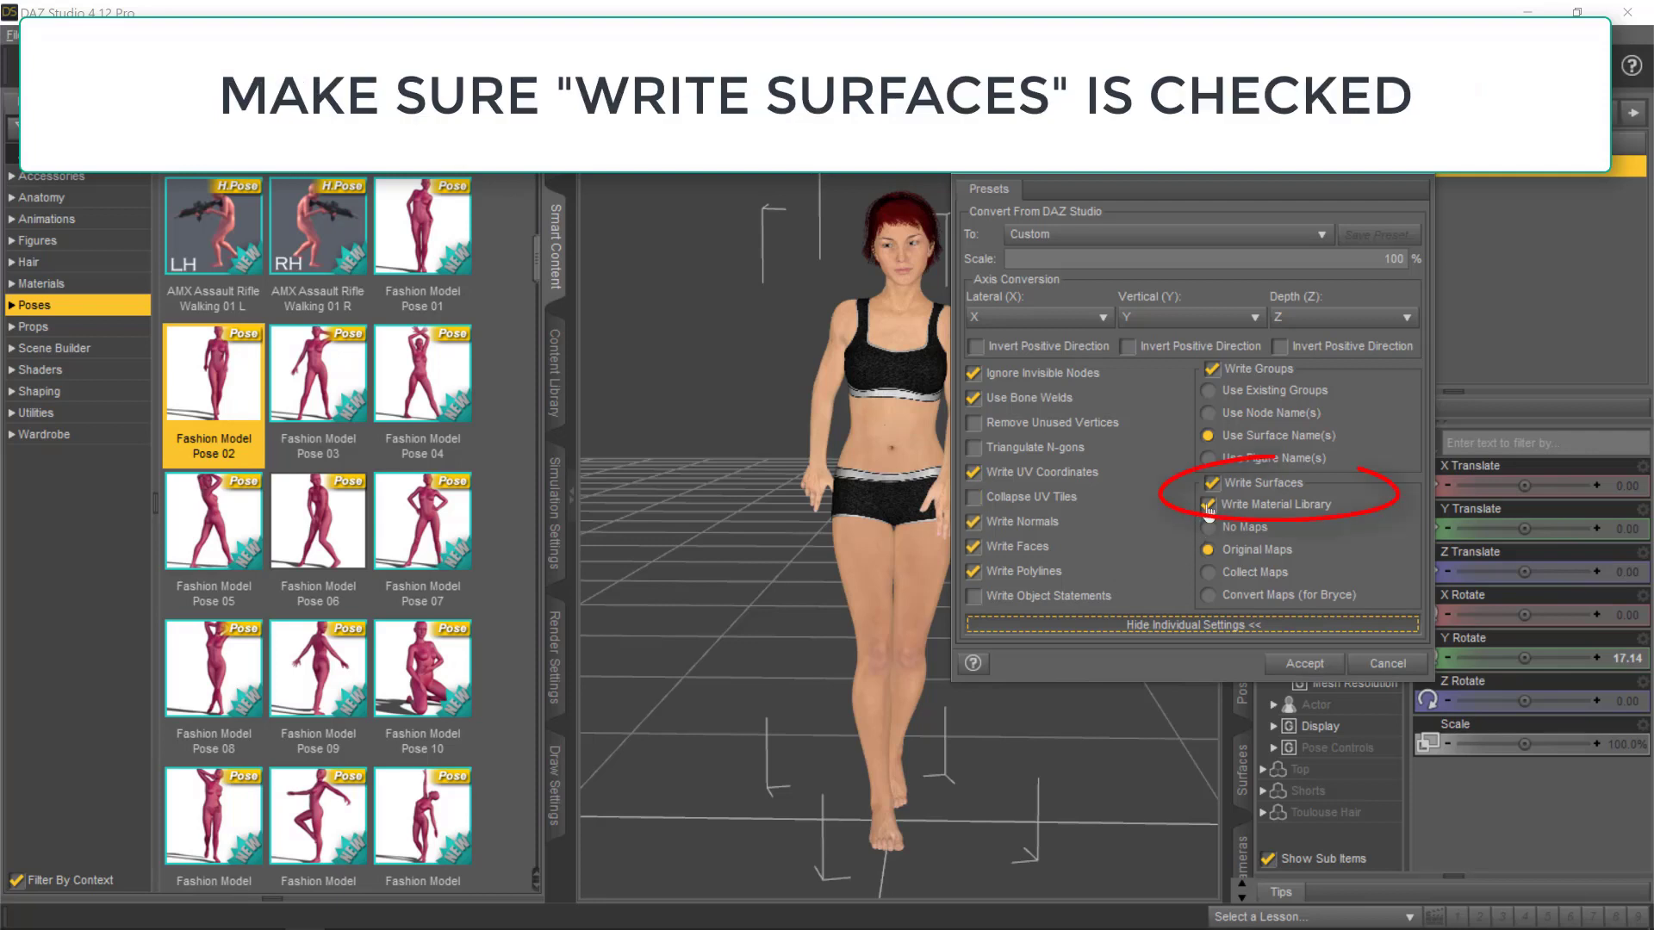
pyautogui.click(1310, 510)
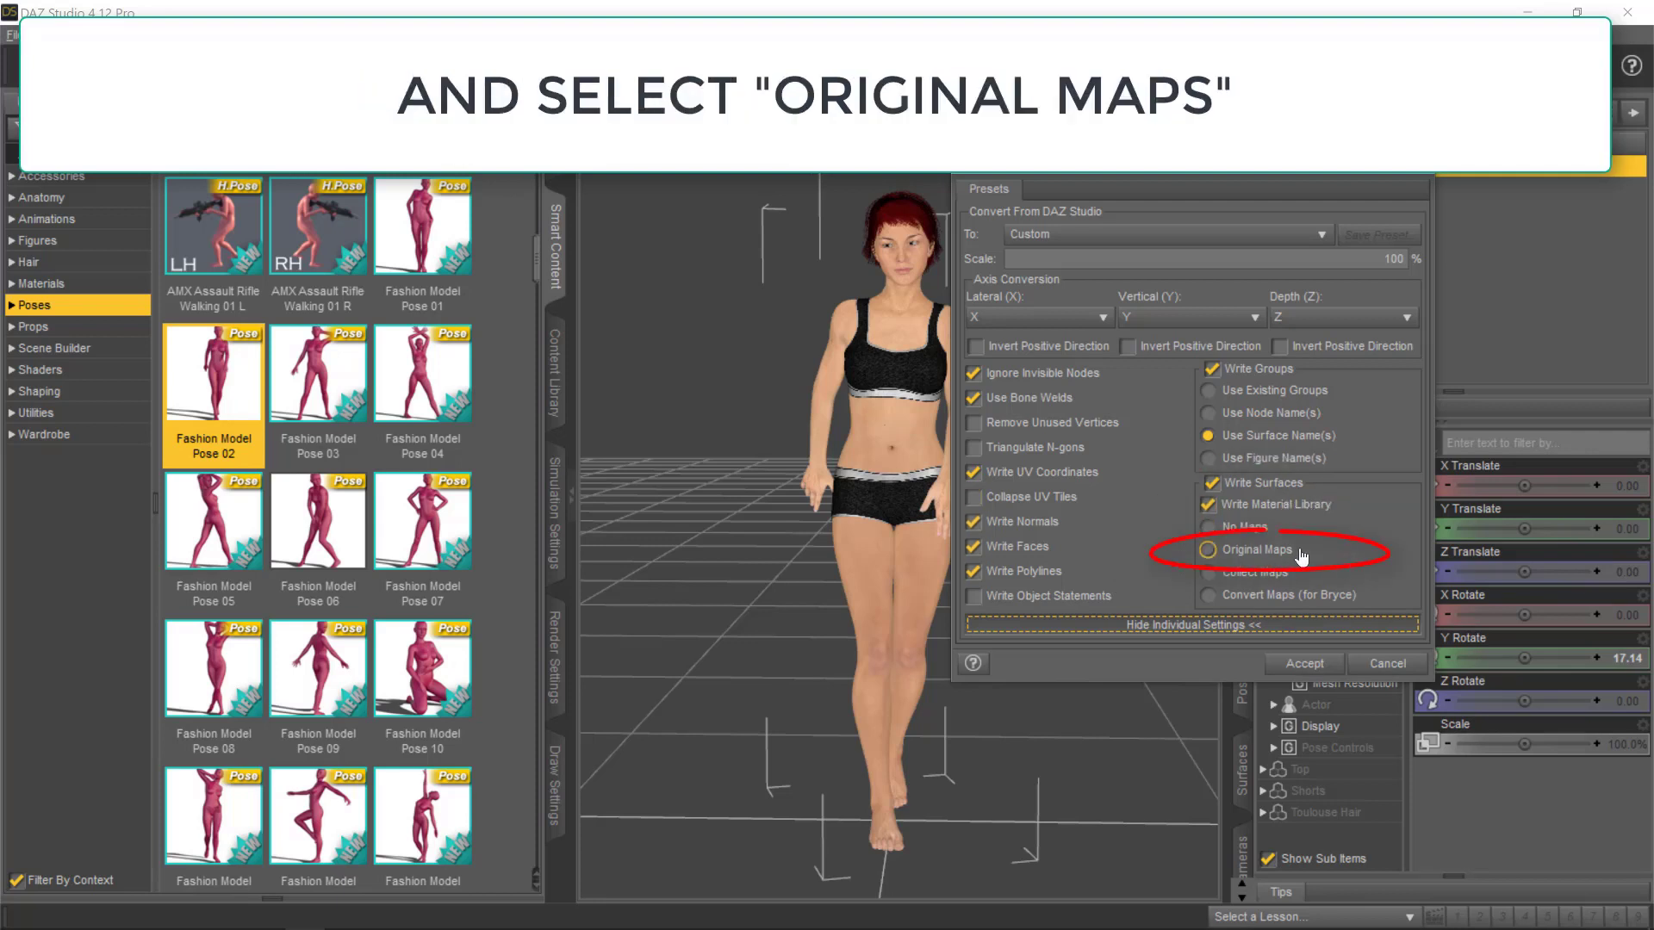
pyautogui.click(1253, 557)
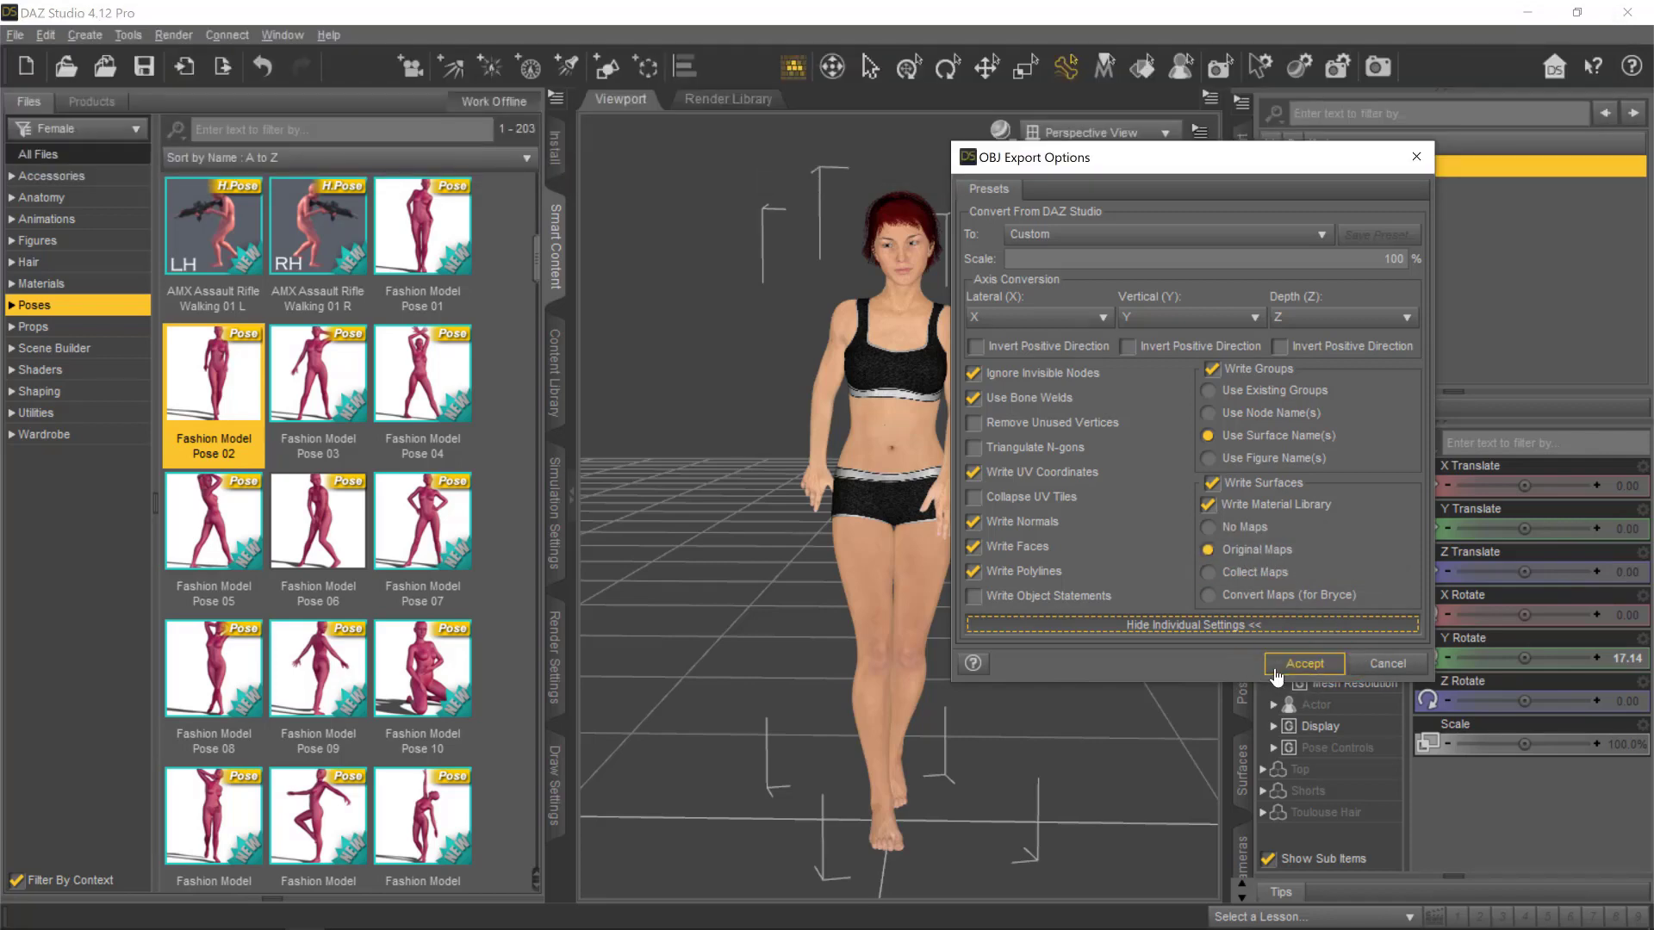
pyautogui.click(1303, 664)
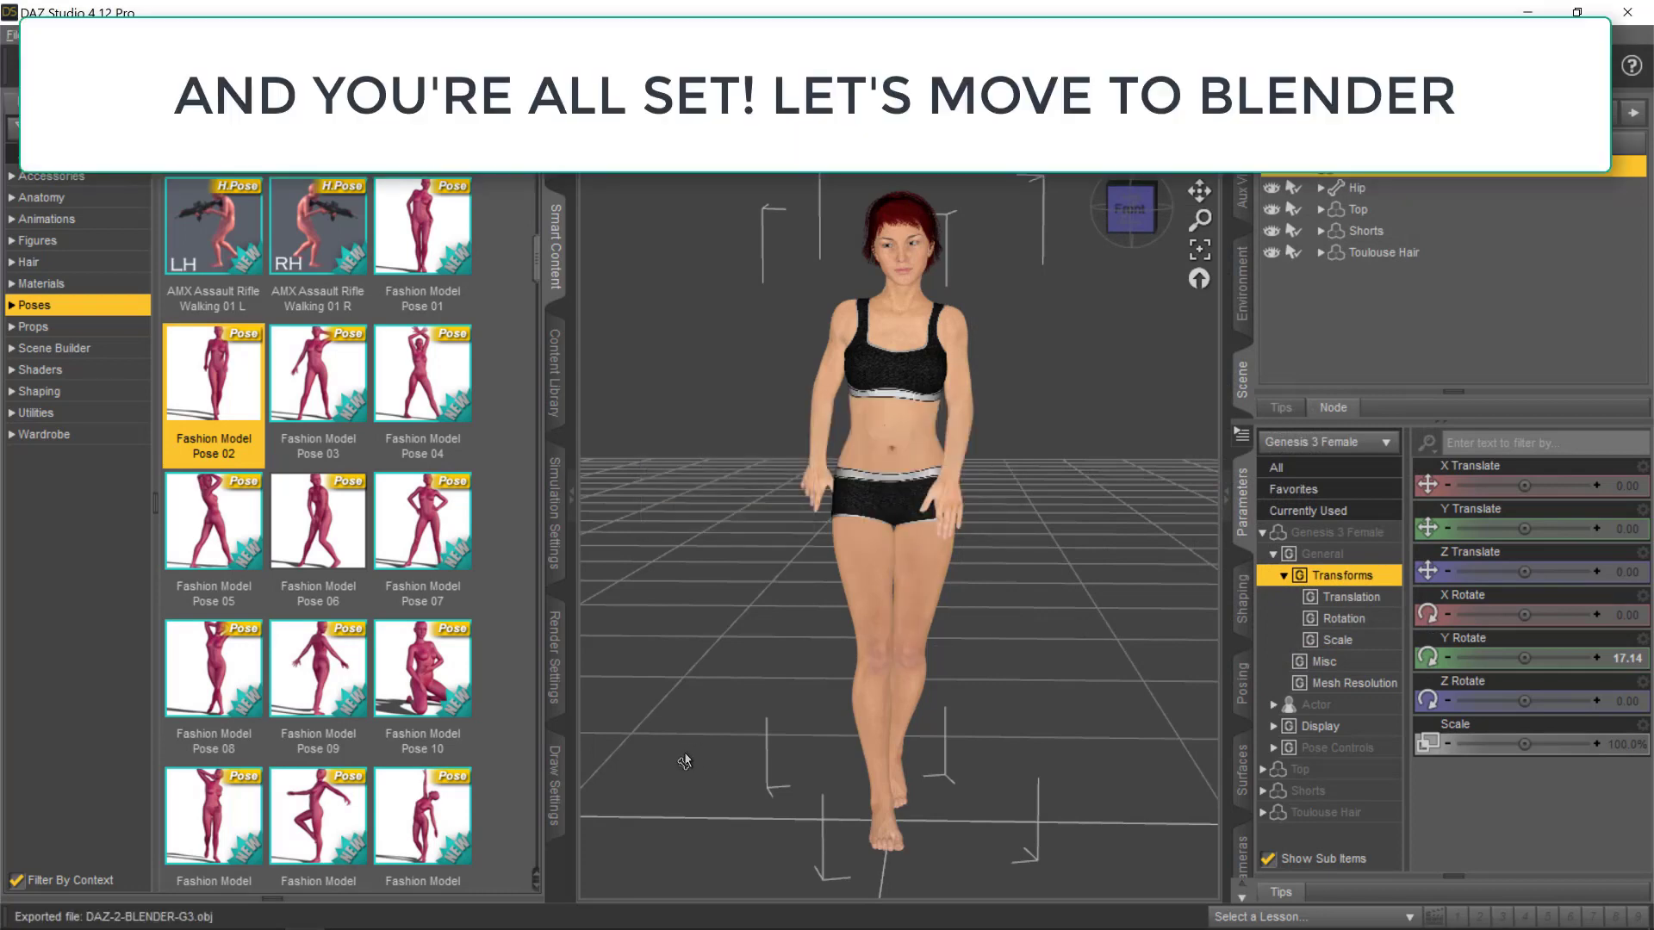
# Step: Switch to Blender and delete the default cube from the scene
pyautogui.moveTo(552, 926)
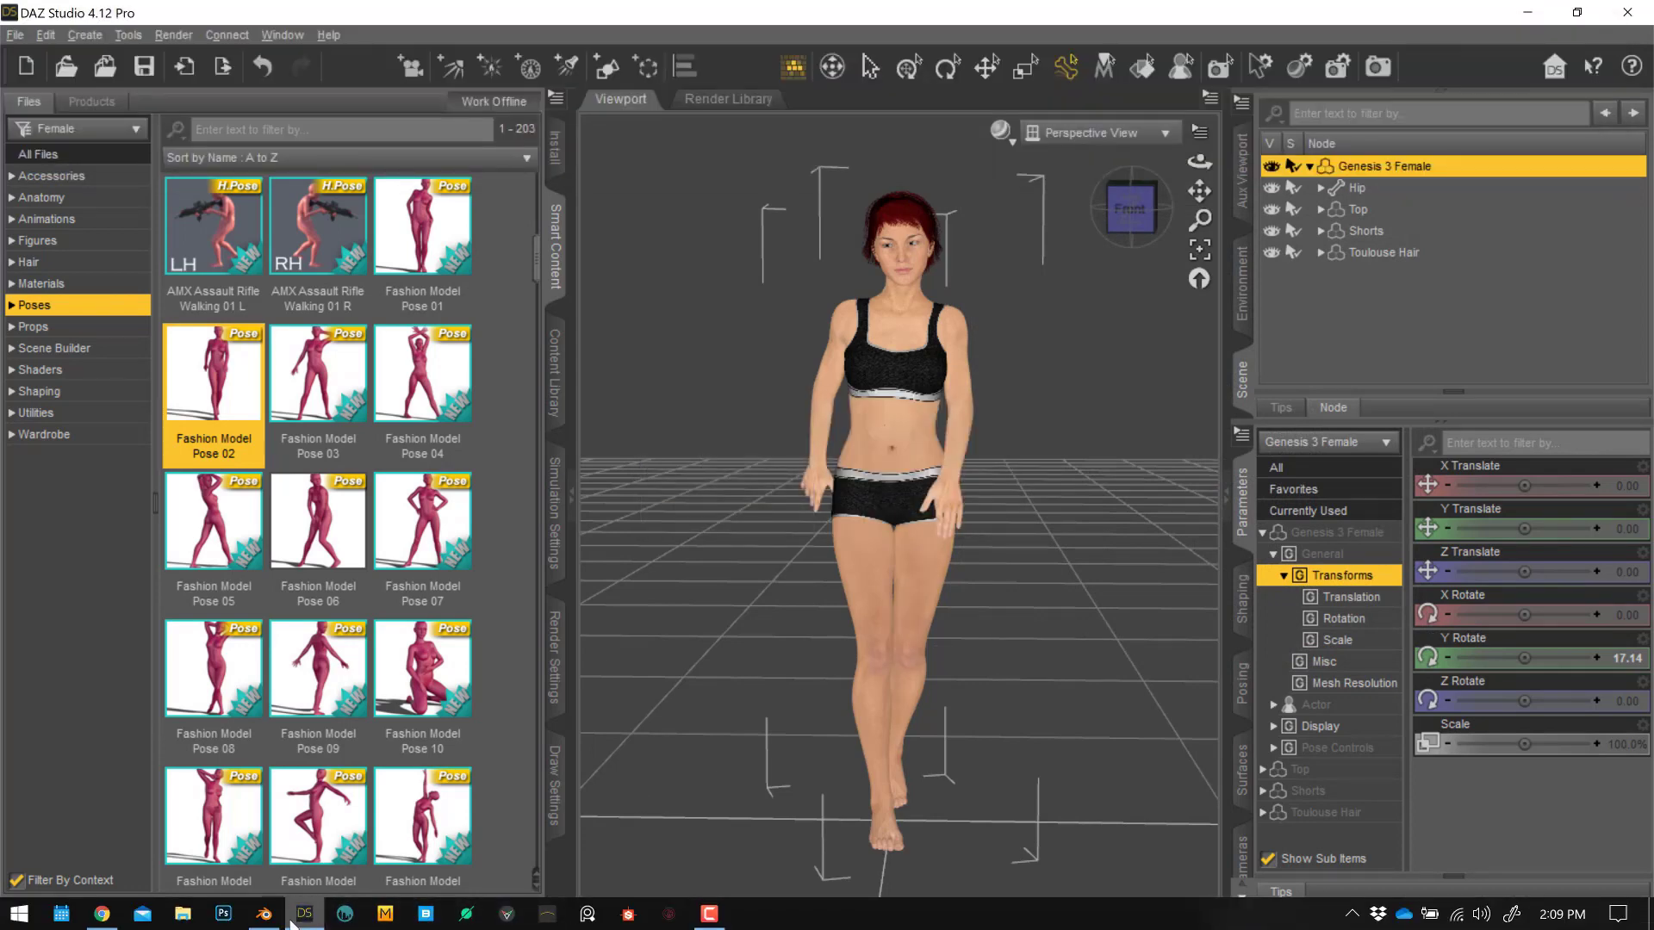
pyautogui.click(264, 915)
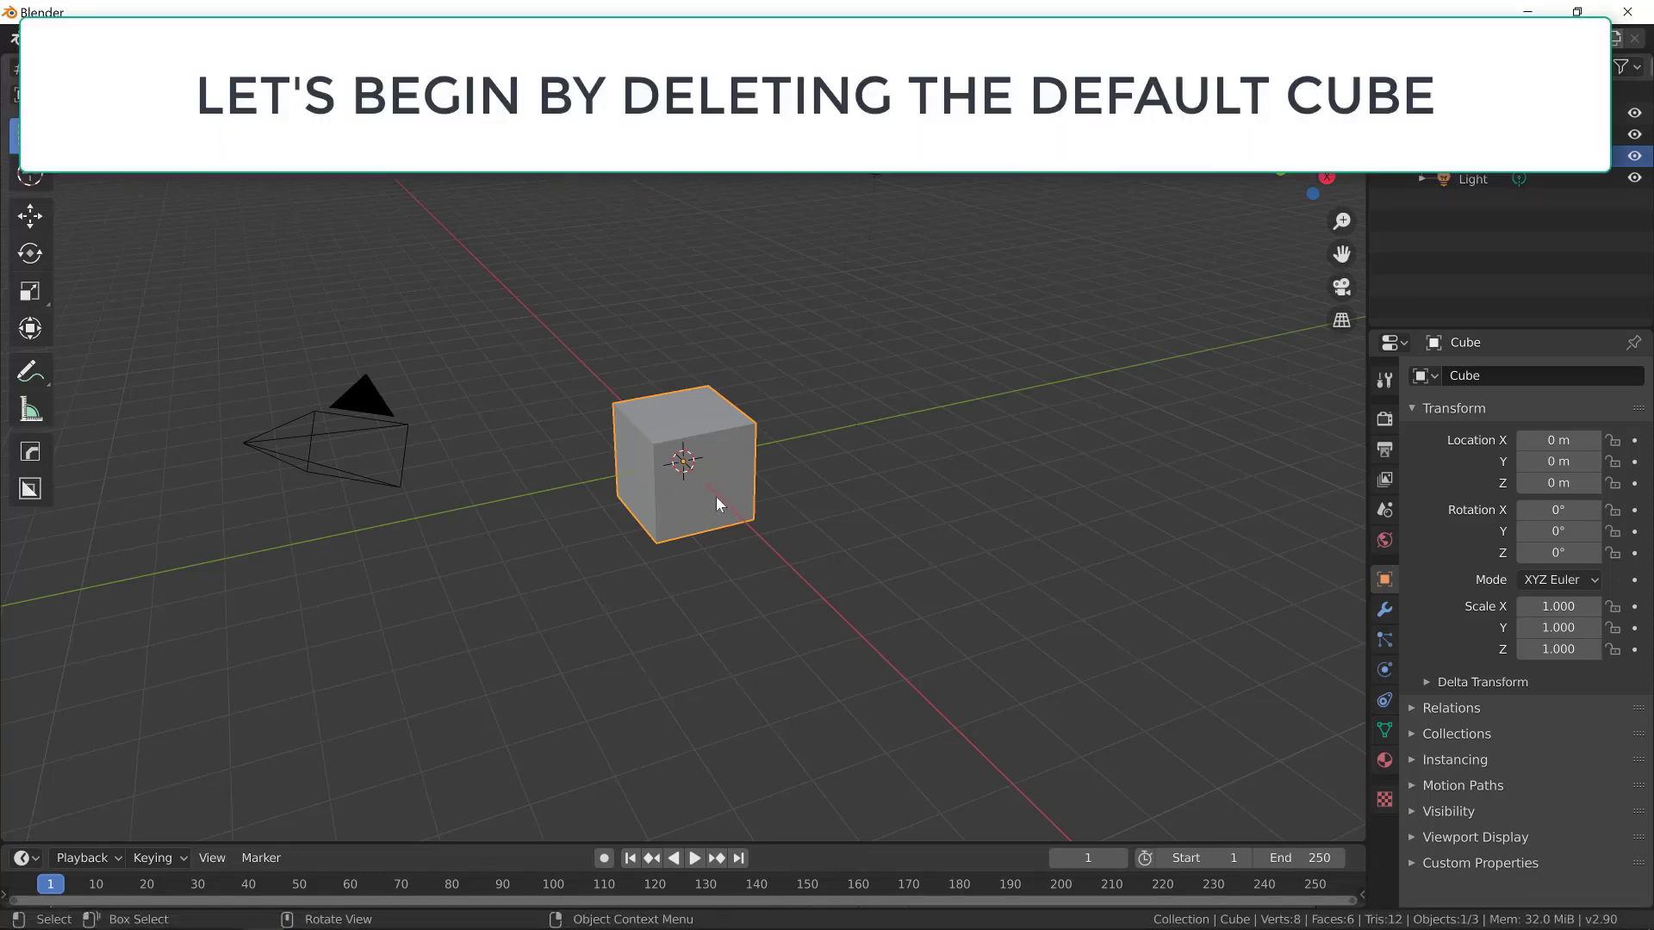
pyautogui.press('Delete')
# Step: Import DAZ-2-BLENDER-G3.obj from the DAZ-2-BLENDER-TUT folder as a Wavefront model
pyautogui.click(45, 39)
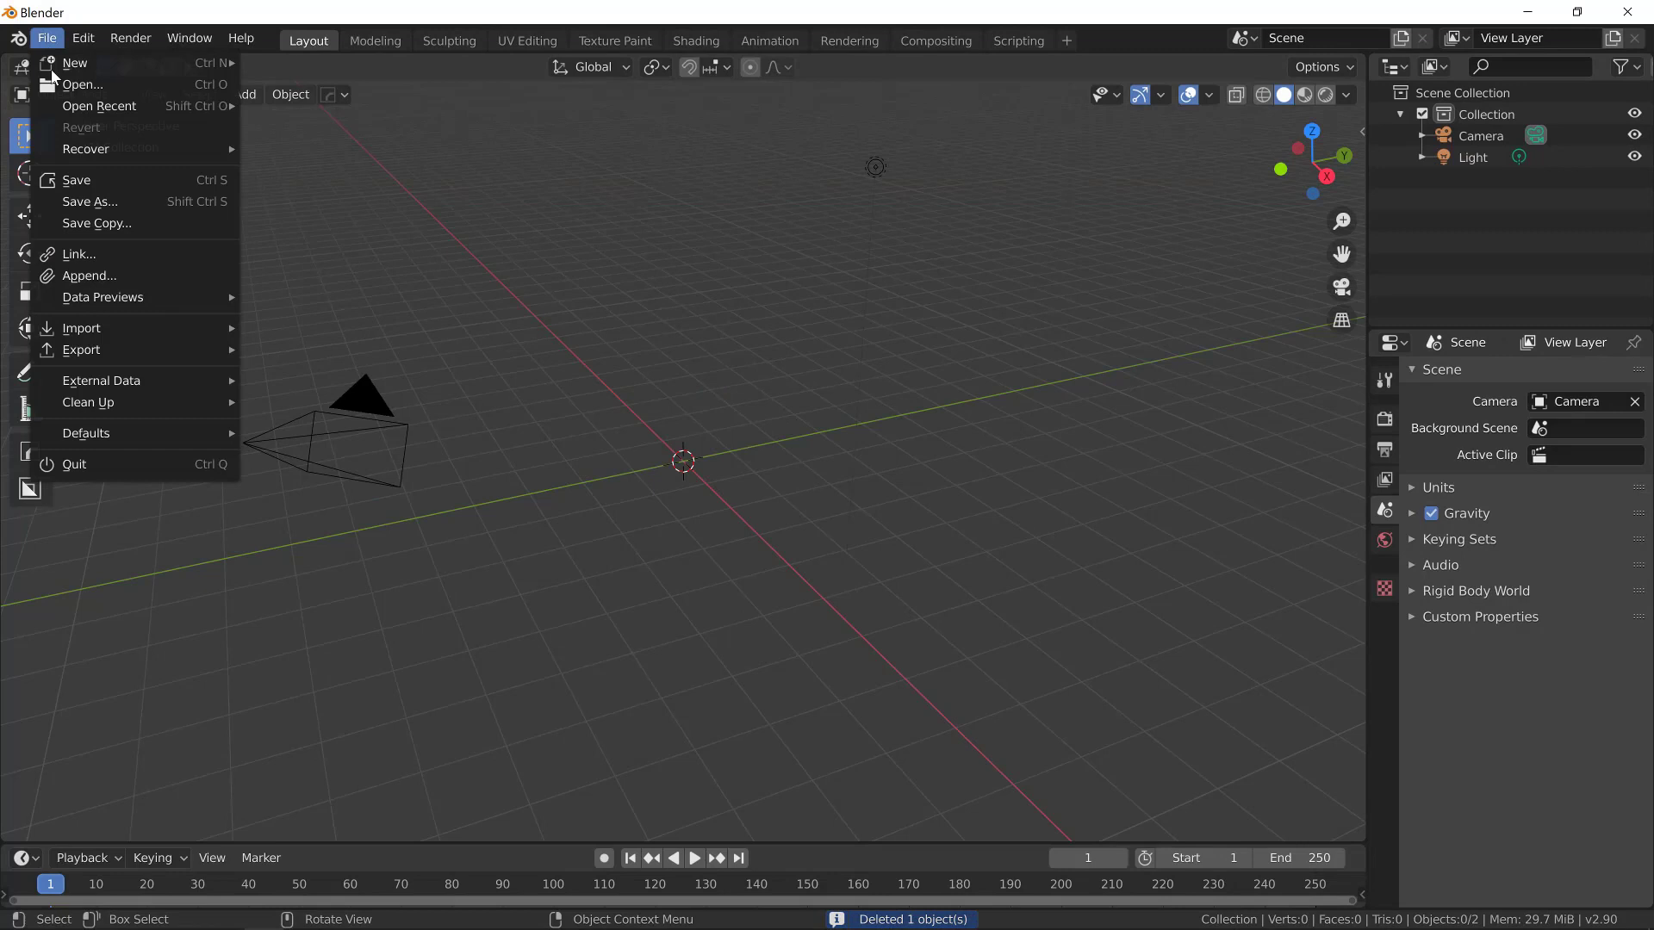
pyautogui.moveTo(204, 330)
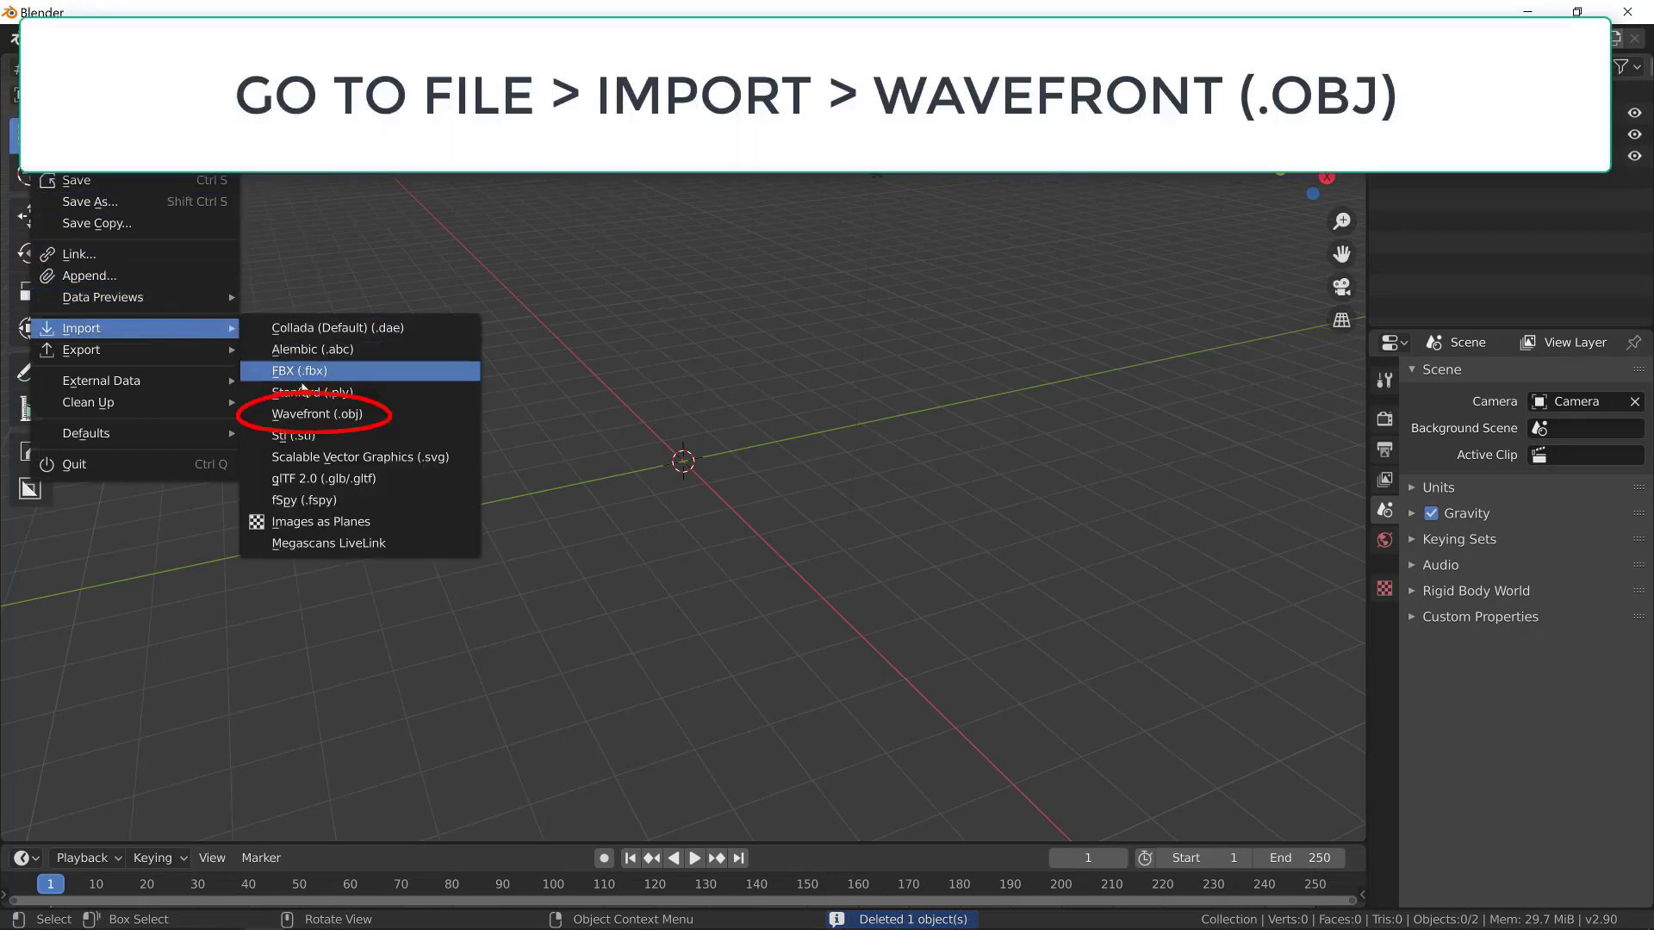
pyautogui.click(317, 415)
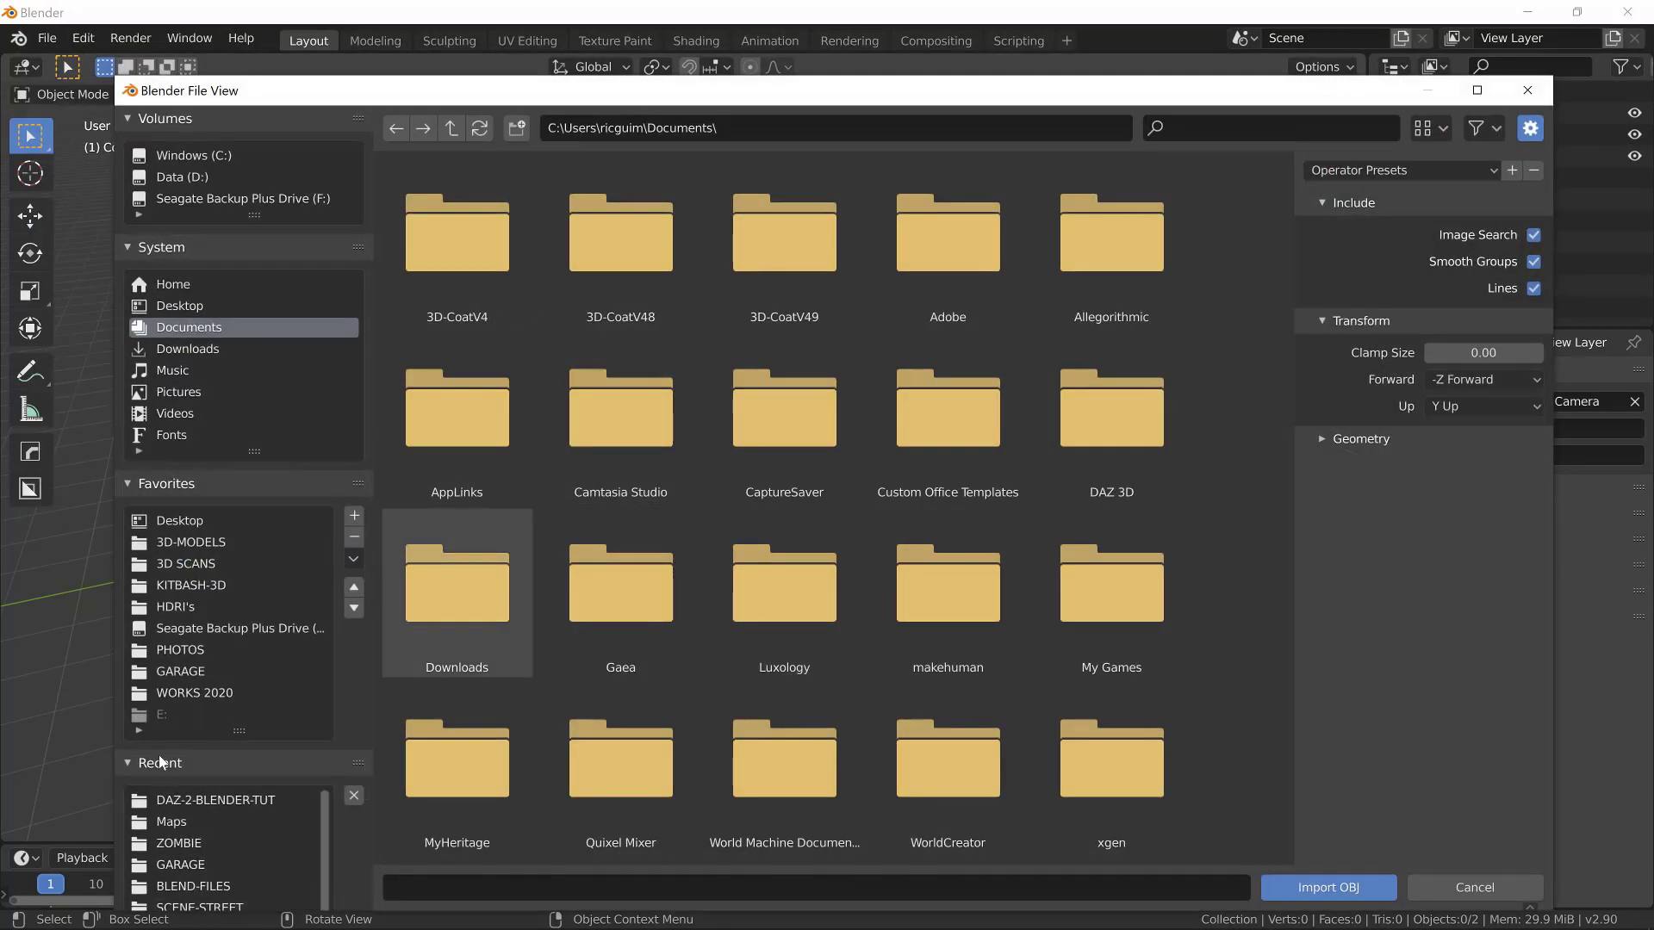
pyautogui.click(171, 797)
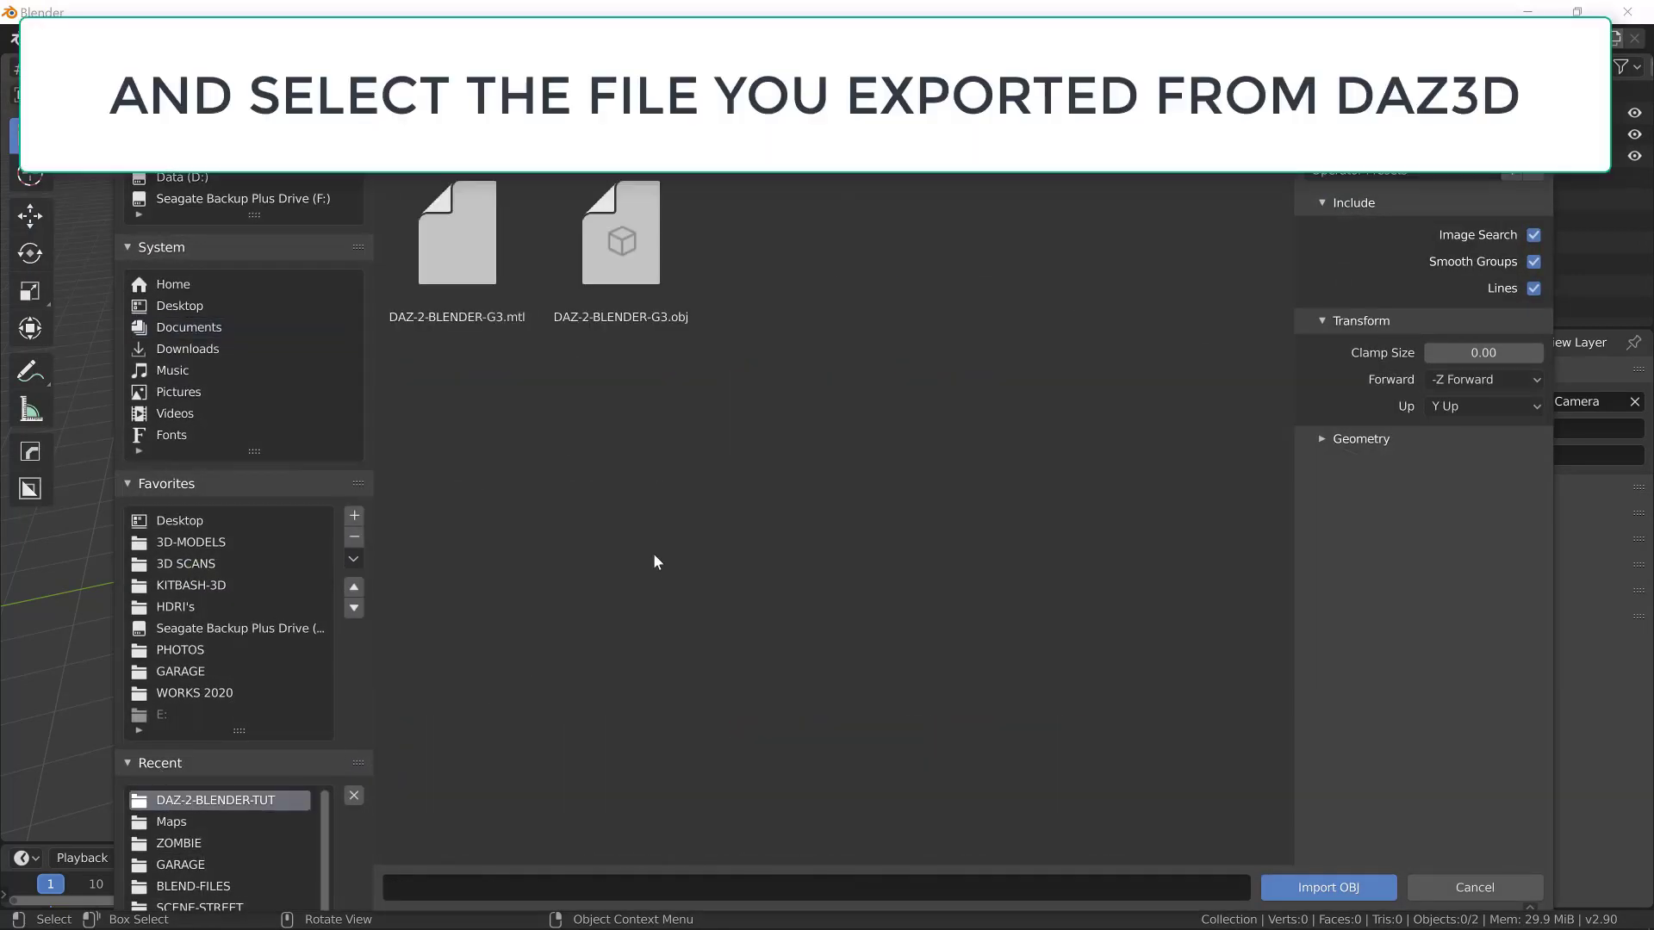
pyautogui.doubleClick(613, 259)
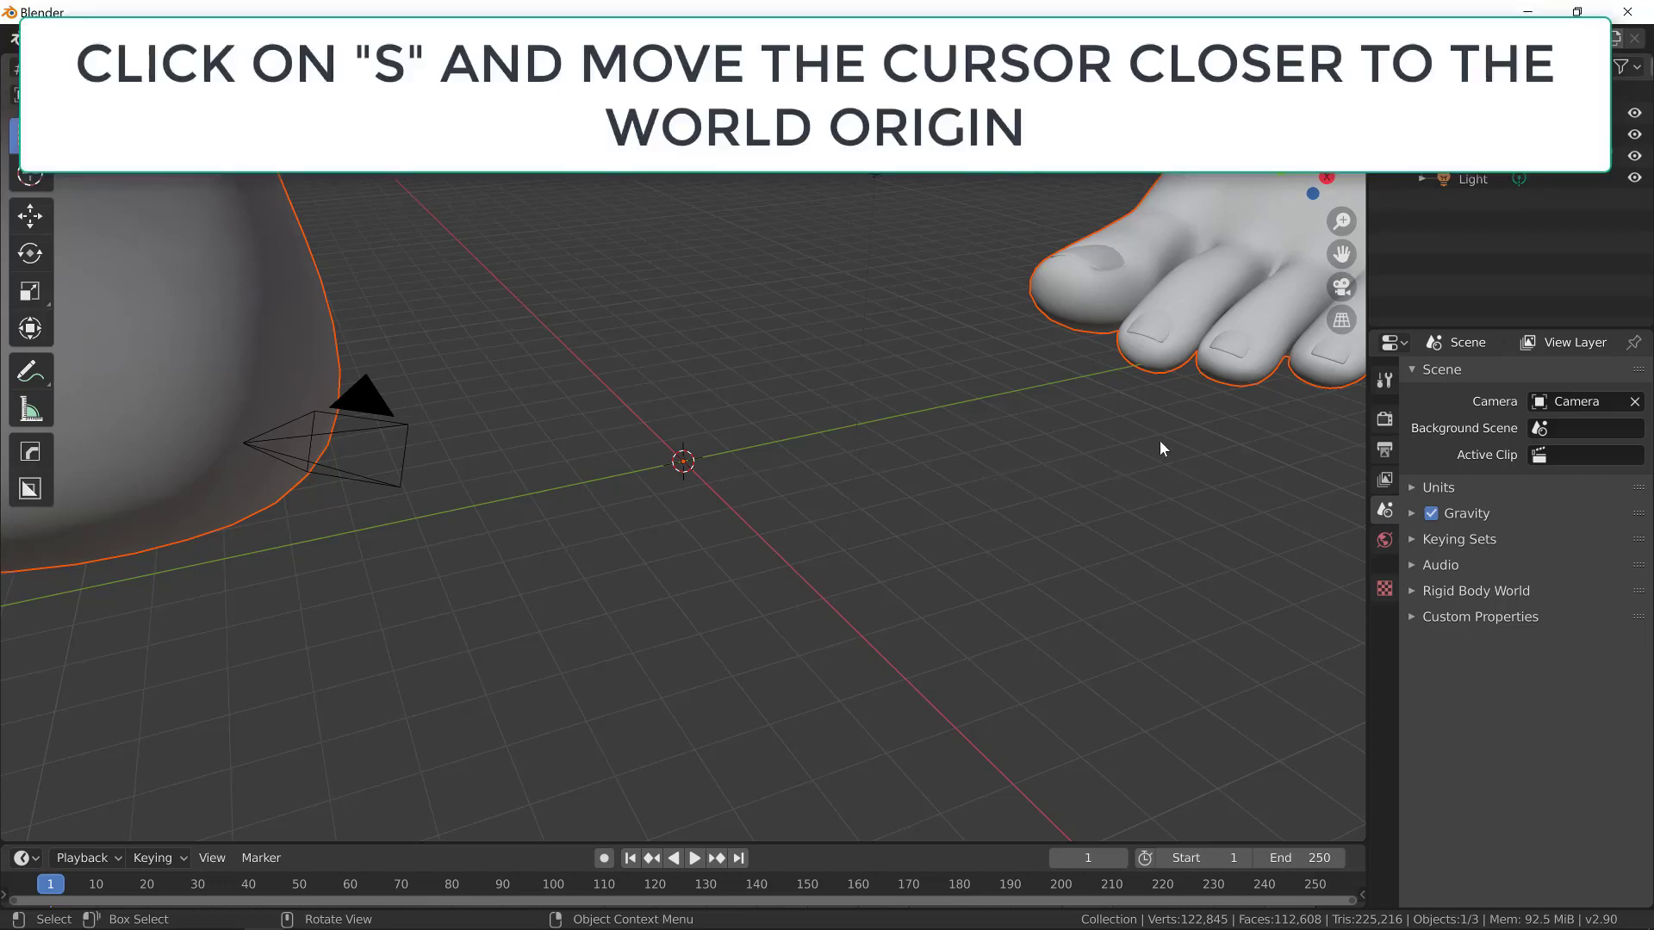
# Step: Scale the imported character down until the whole figure fits in the viewport near the world origin
pyautogui.press('s')
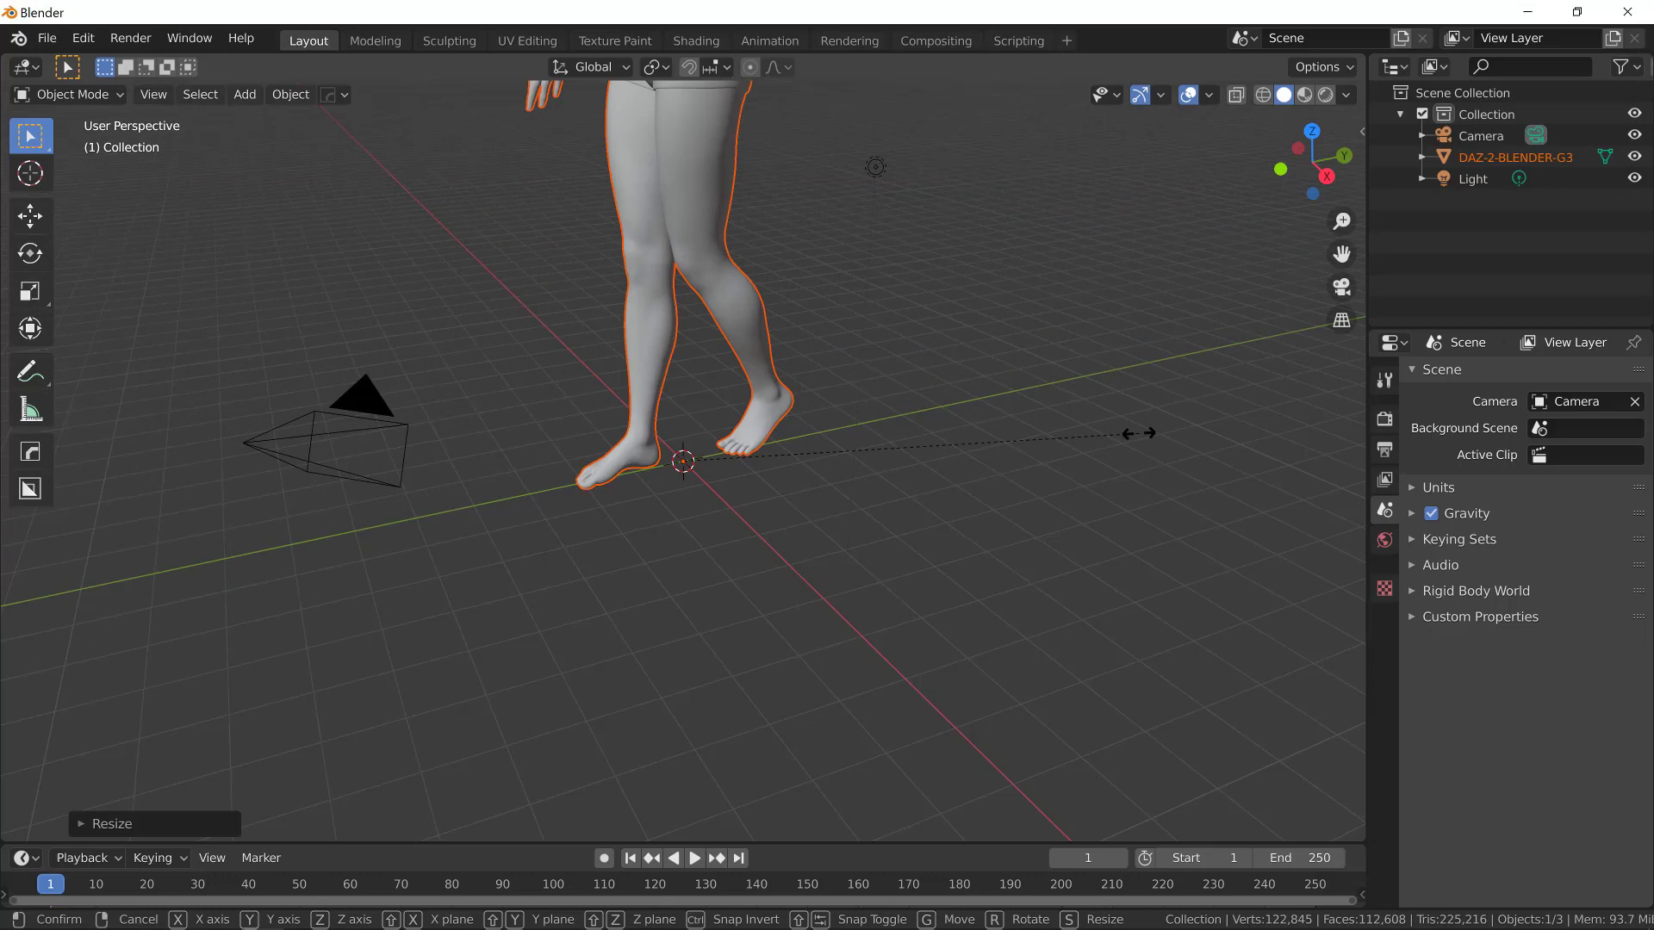
pyautogui.click(766, 457)
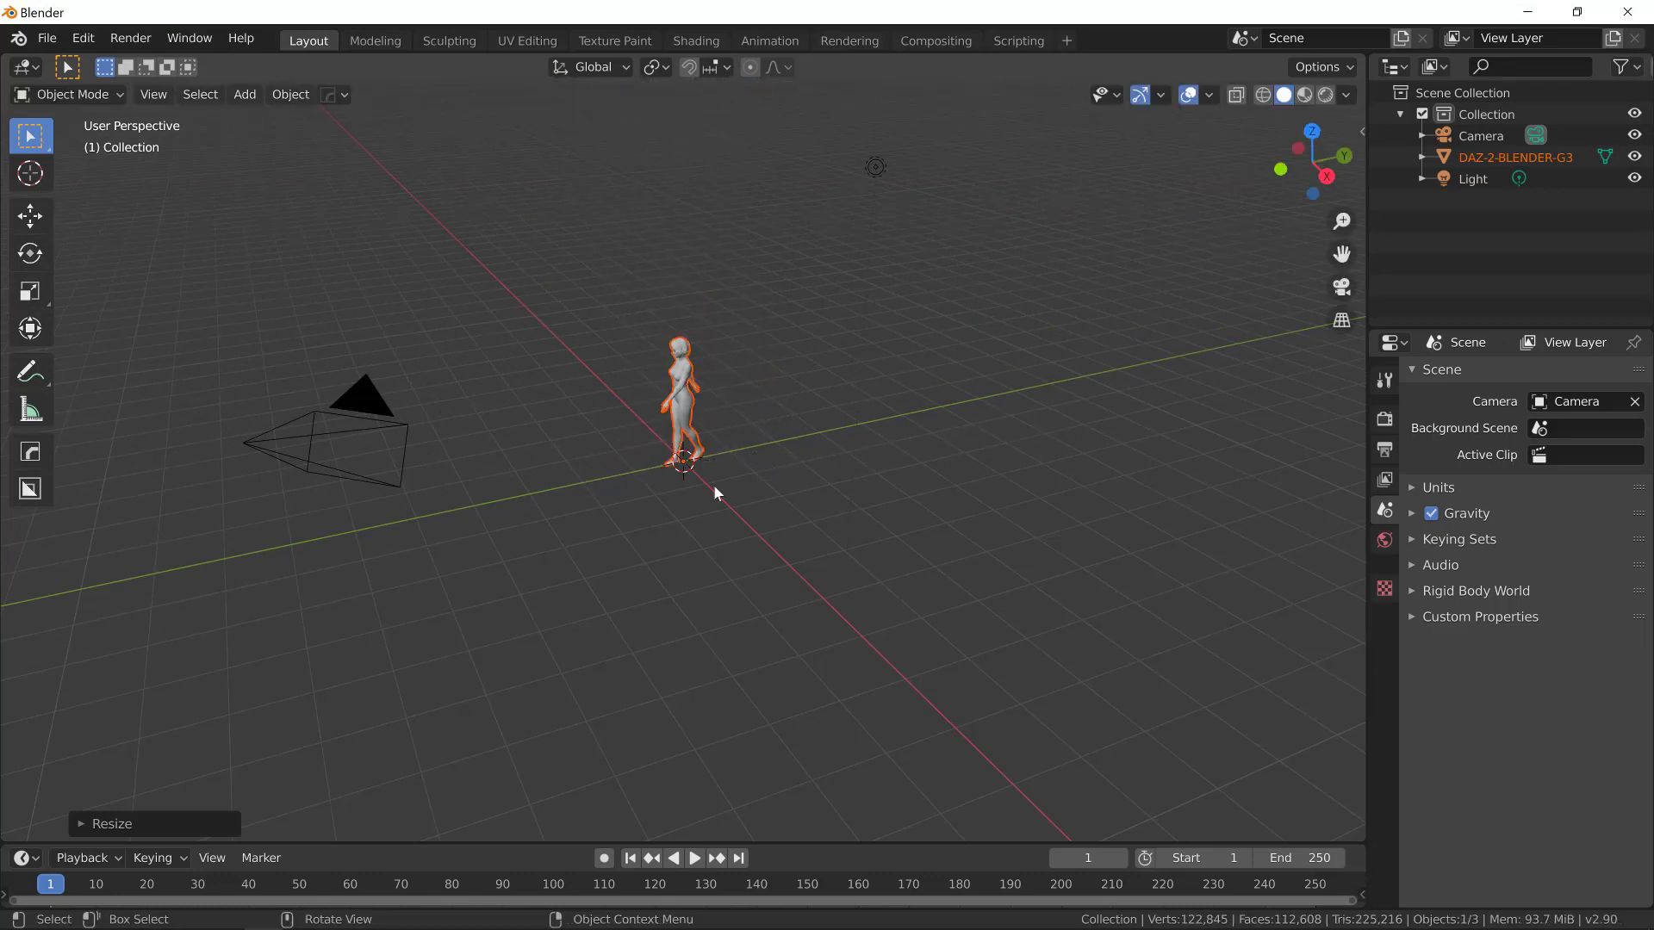
# Step: Frame the character from the front and display the viewport in Rendered shading
pyautogui.press('KP_1')
pyautogui.scroll(3, 712, 380)
pyautogui.scroll(2, 715, 362)
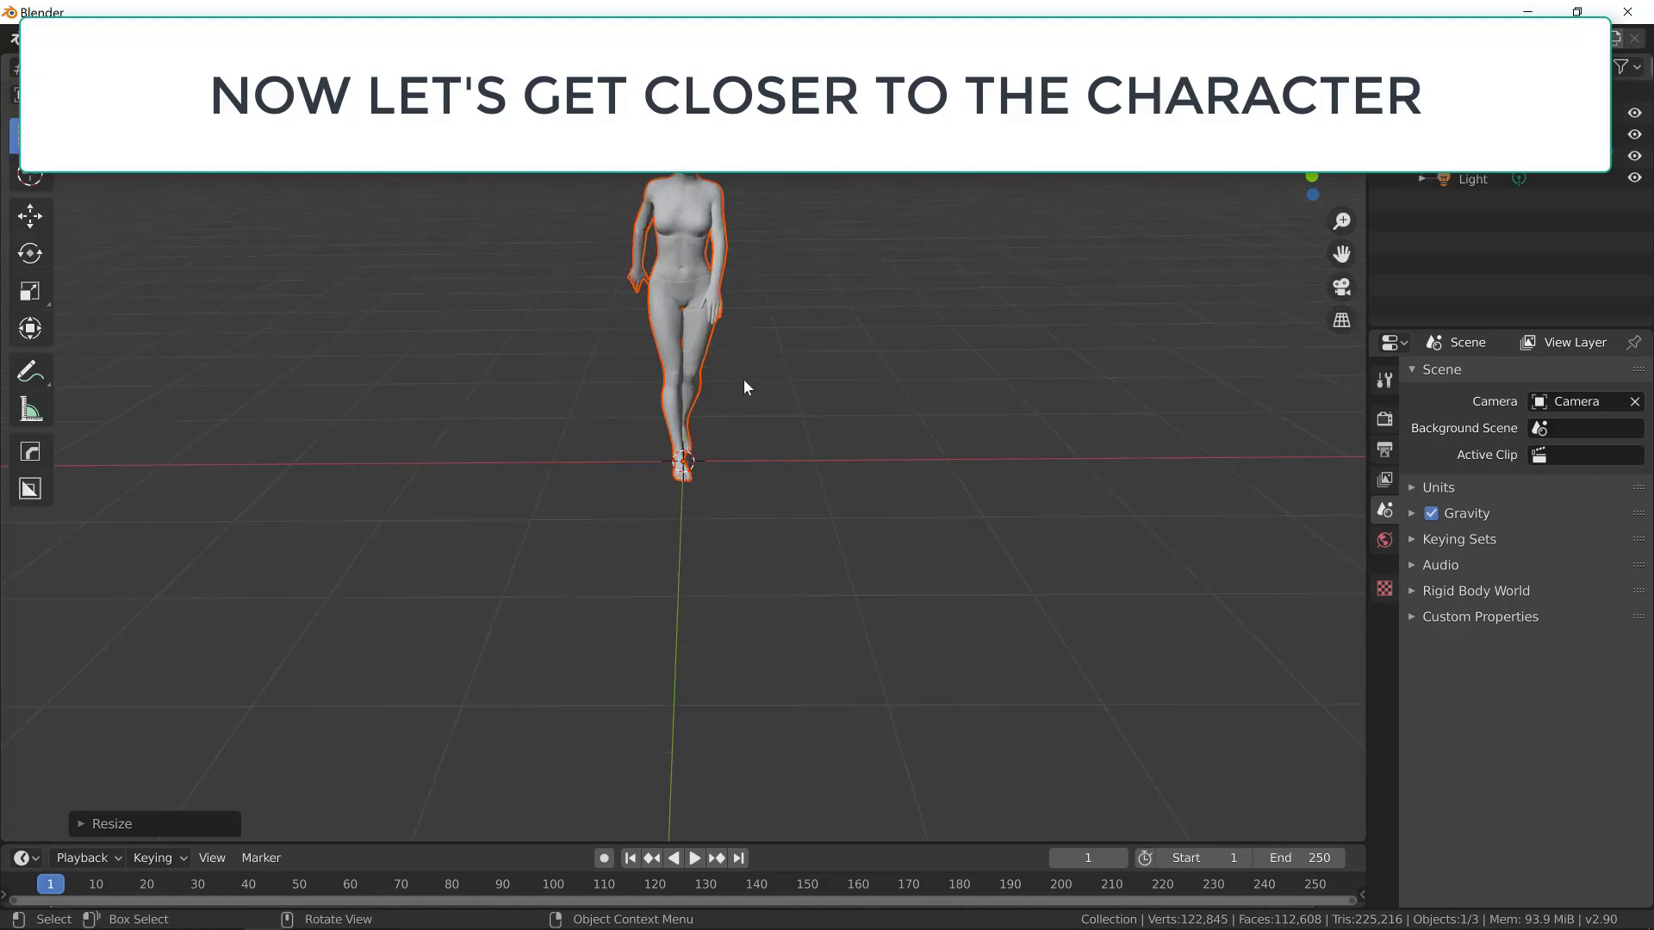
pyautogui.keyDown('shift'); pyautogui.moveTo(757, 395); pyautogui.dragTo(749, 491, button='middle'); pyautogui.keyUp('shift')
pyautogui.scroll(5, 738, 510)
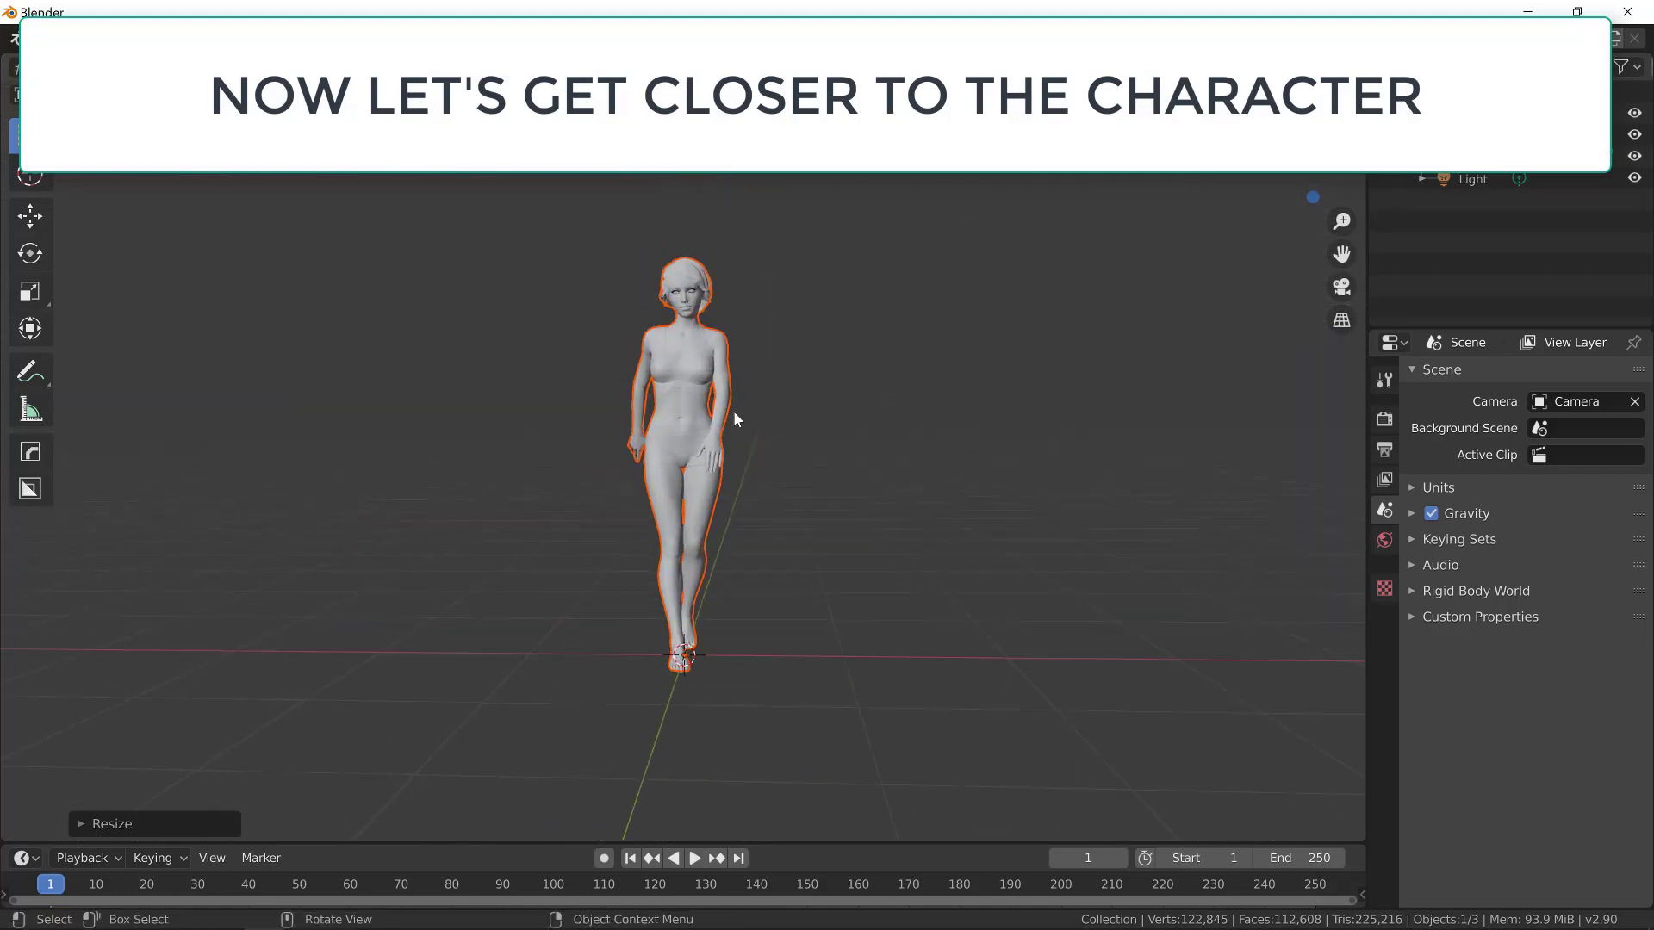
pyautogui.moveTo(784, 410); pyautogui.dragTo(792, 424, button='middle')
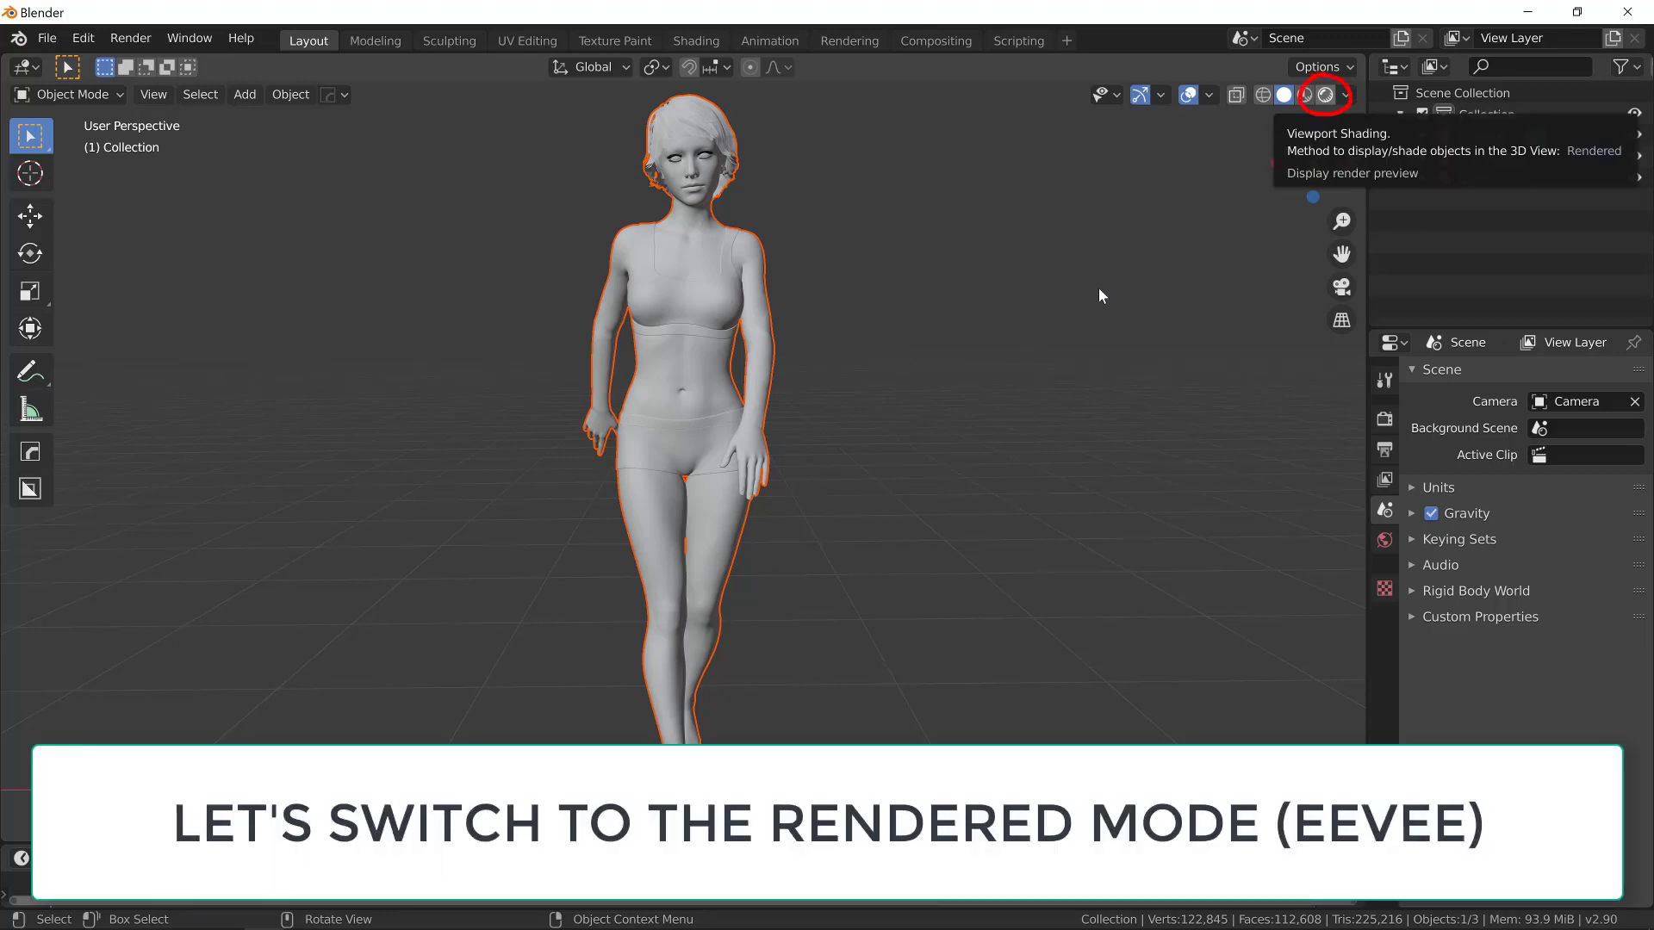
pyautogui.hotkey('shift', 'z')
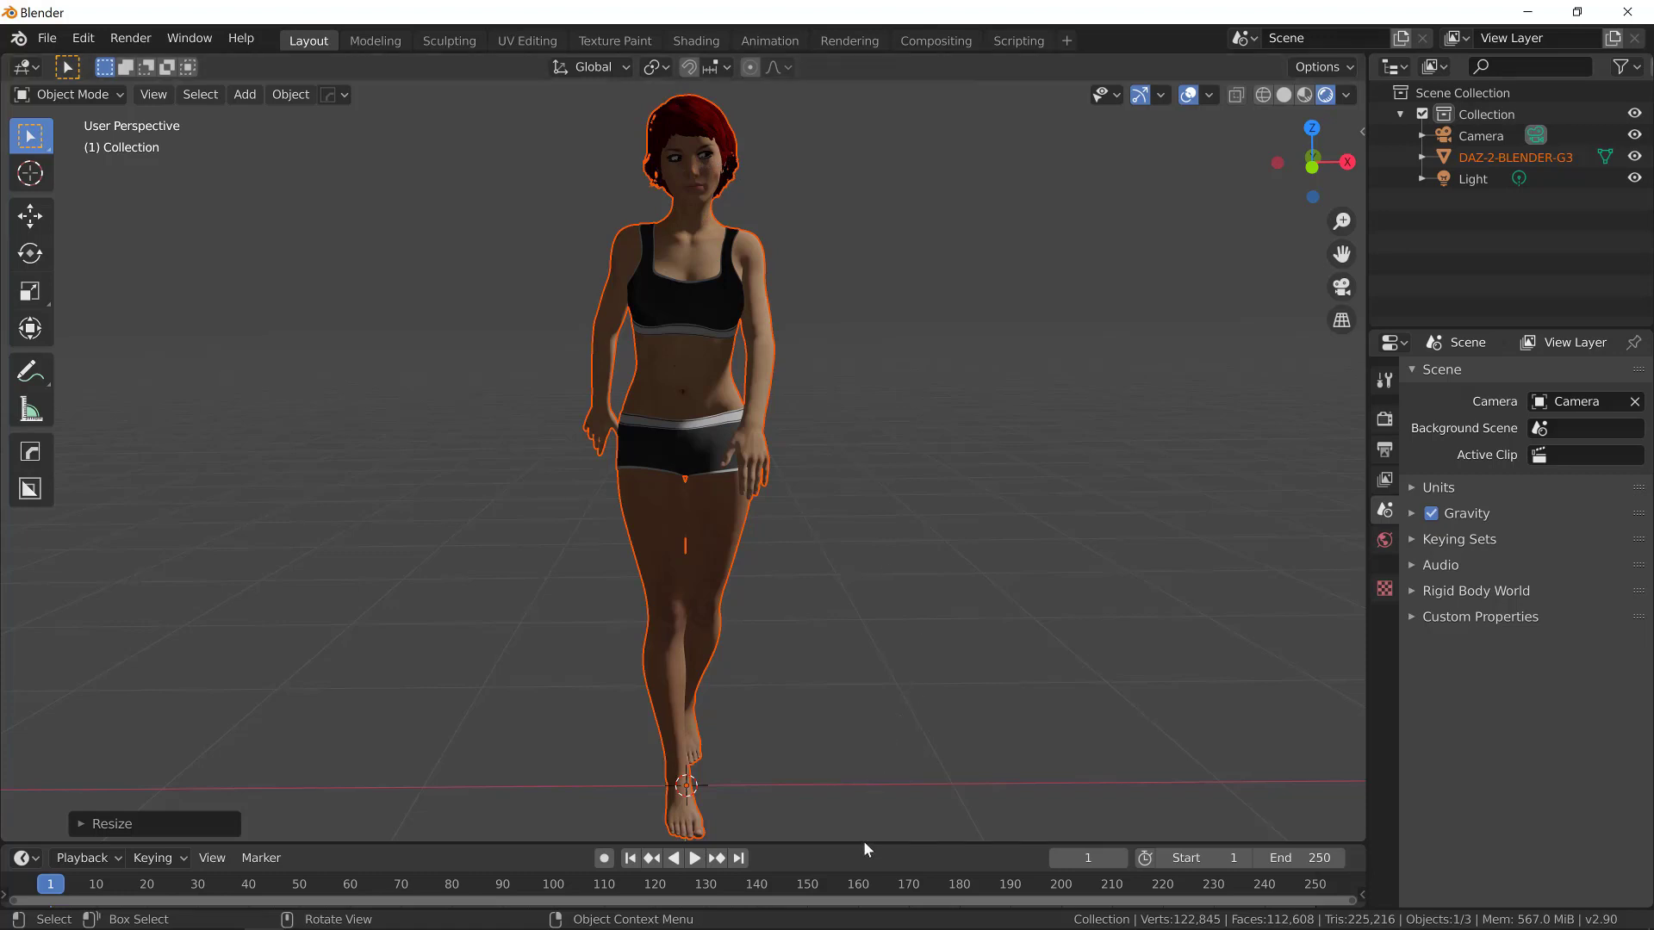
# Step: Enlarge the timeline area below the viewport and turn it into a Shader Editor
pyautogui.moveTo(863, 843); pyautogui.dragTo(820, 564)
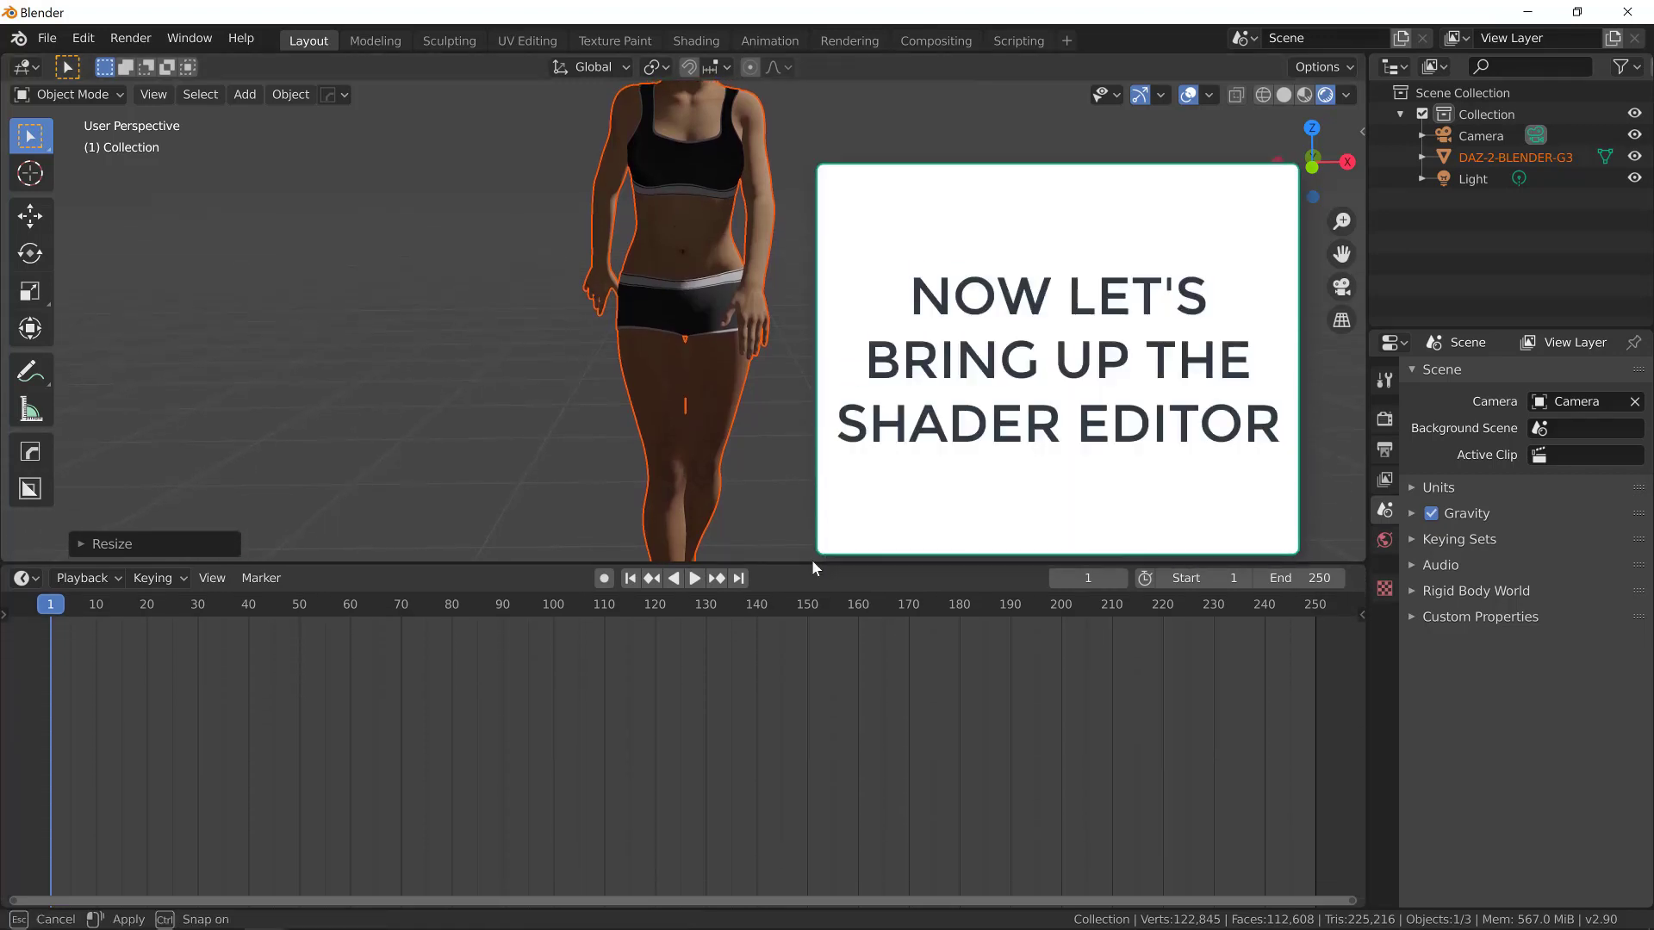
pyautogui.click(26, 578)
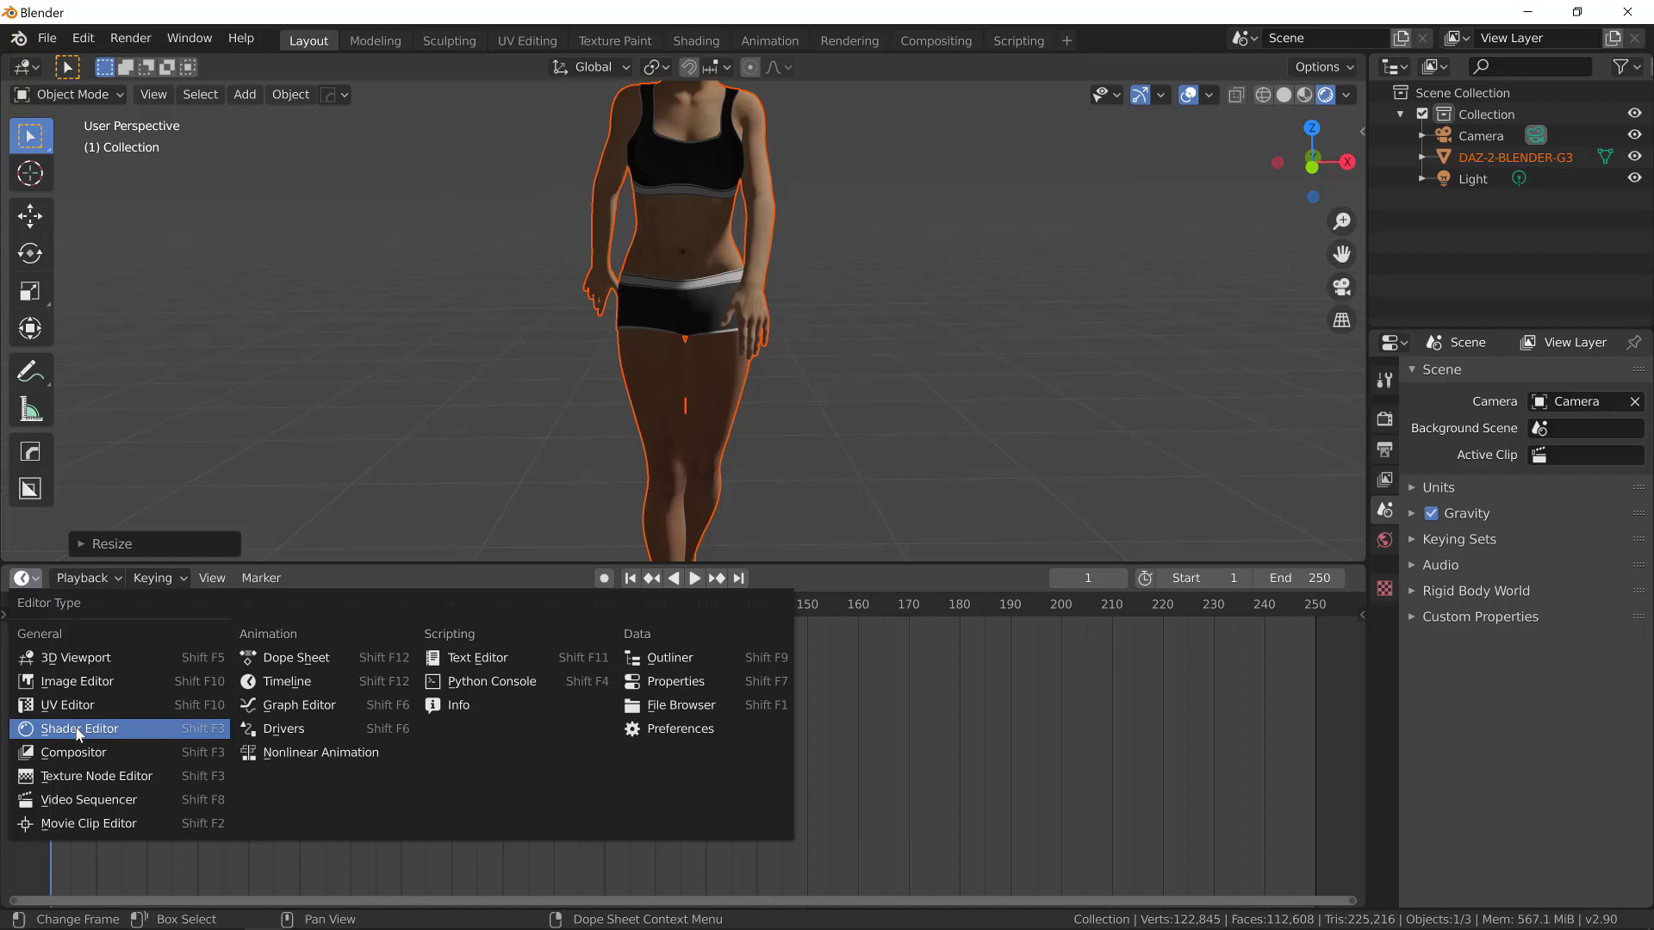
pyautogui.click(78, 728)
# Step: Expand the DAZ-2-BLENDER-G3 object down to its material list and show the node setup of the Eyelashes material
pyautogui.keyDown('shift'); pyautogui.moveTo(875, 279); pyautogui.dragTo(885, 495, button='middle'); pyautogui.keyUp('shift')
pyautogui.scroll(4, 778, 303)
pyautogui.scroll(2, 778, 311)
pyautogui.keyDown('shift'); pyautogui.moveTo(953, 313); pyautogui.dragTo(980, 390, button='middle'); pyautogui.keyUp('shift')
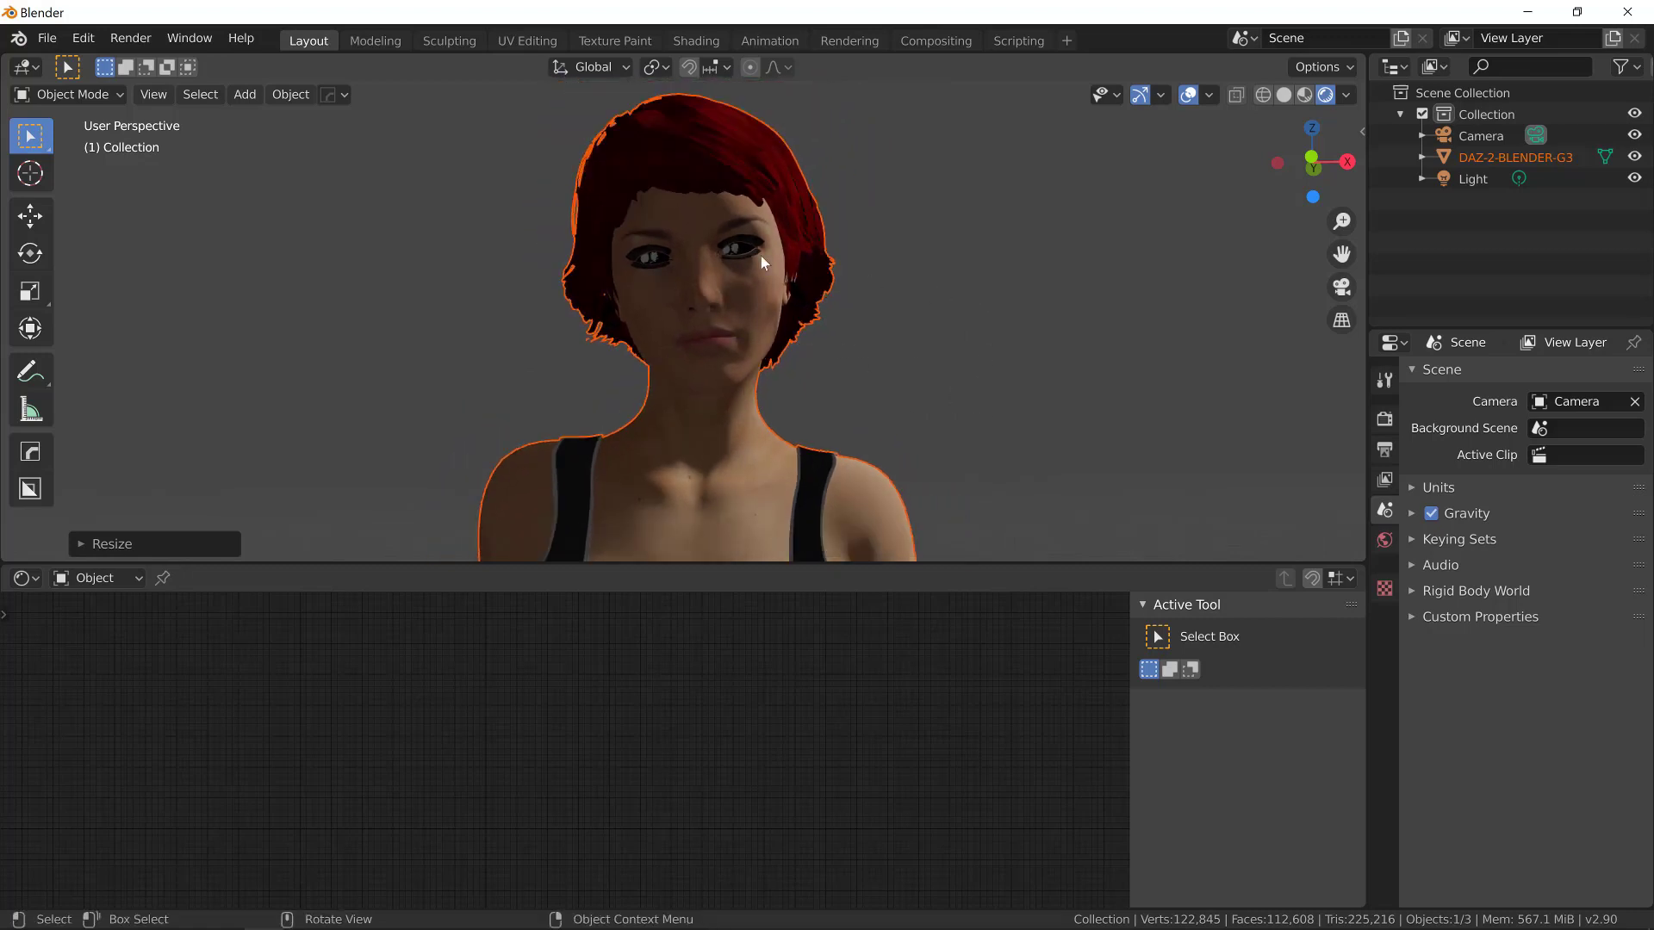
pyautogui.scroll(4, 772, 266)
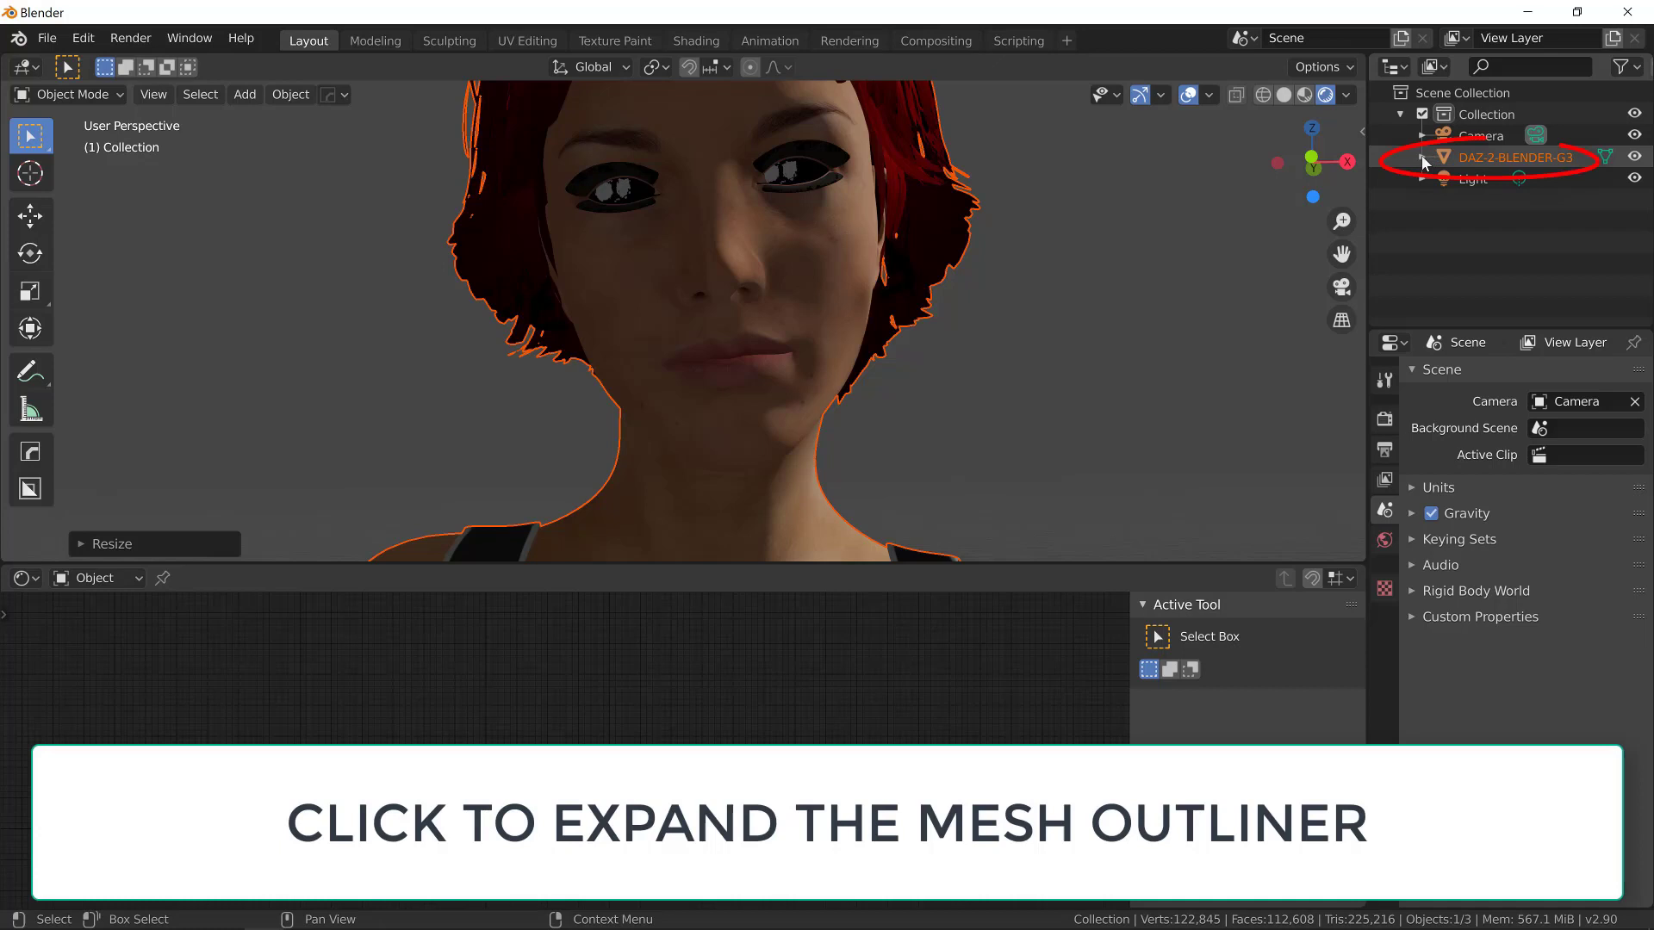
pyautogui.click(1424, 157)
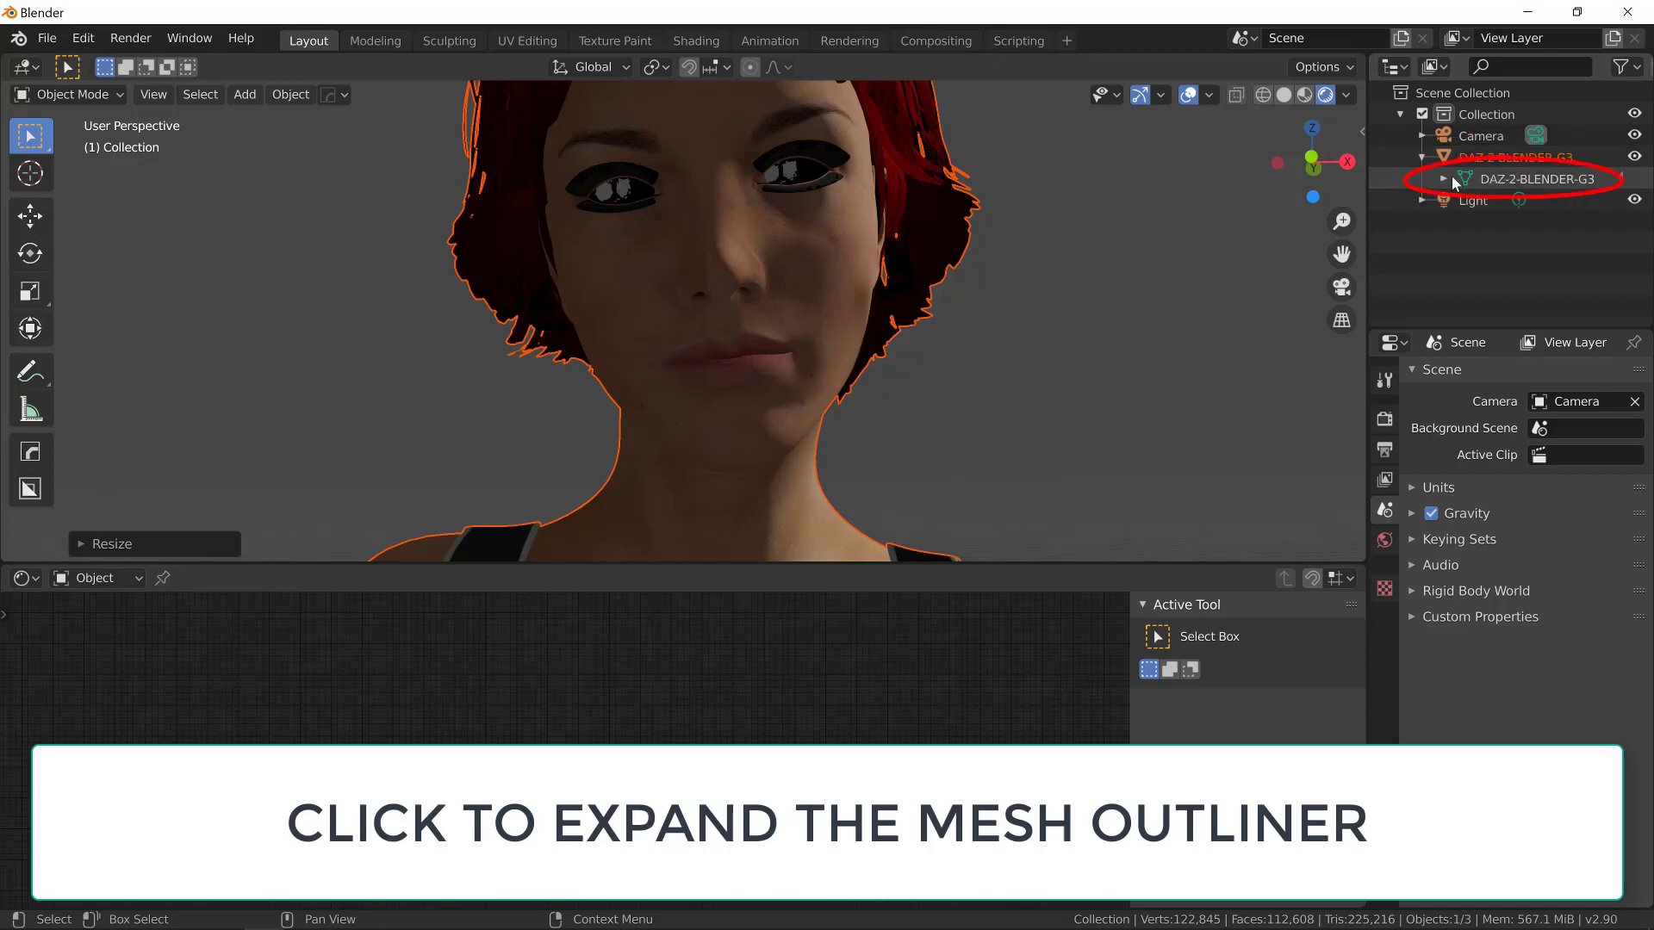
pyautogui.click(1443, 179)
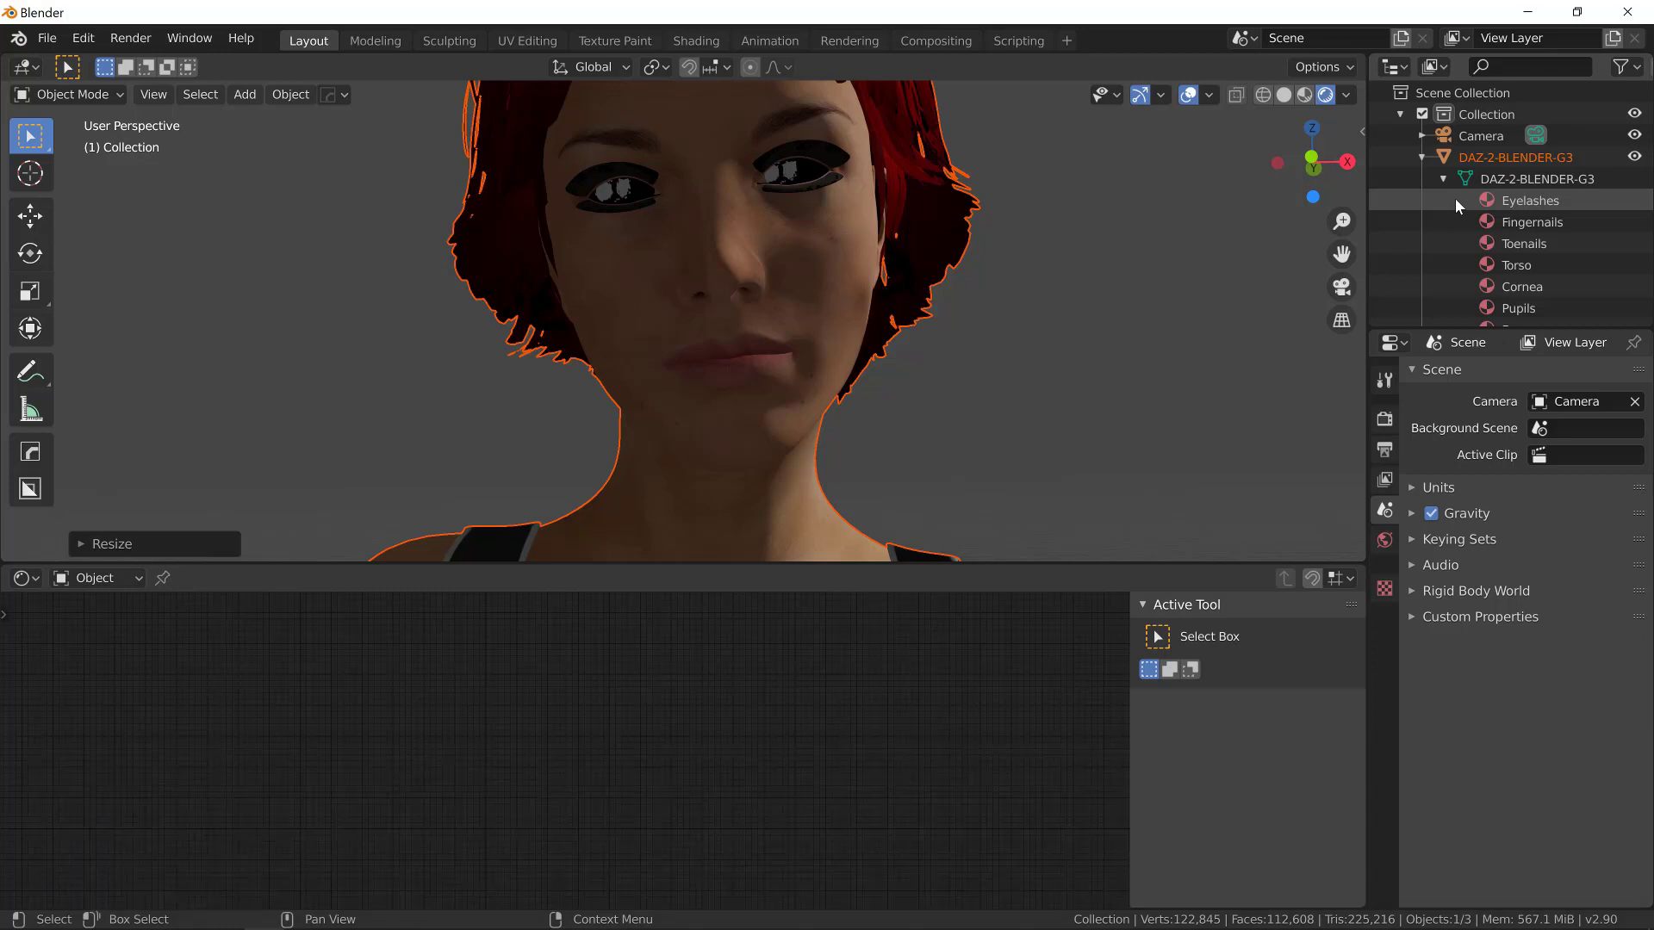
pyautogui.click(1451, 200)
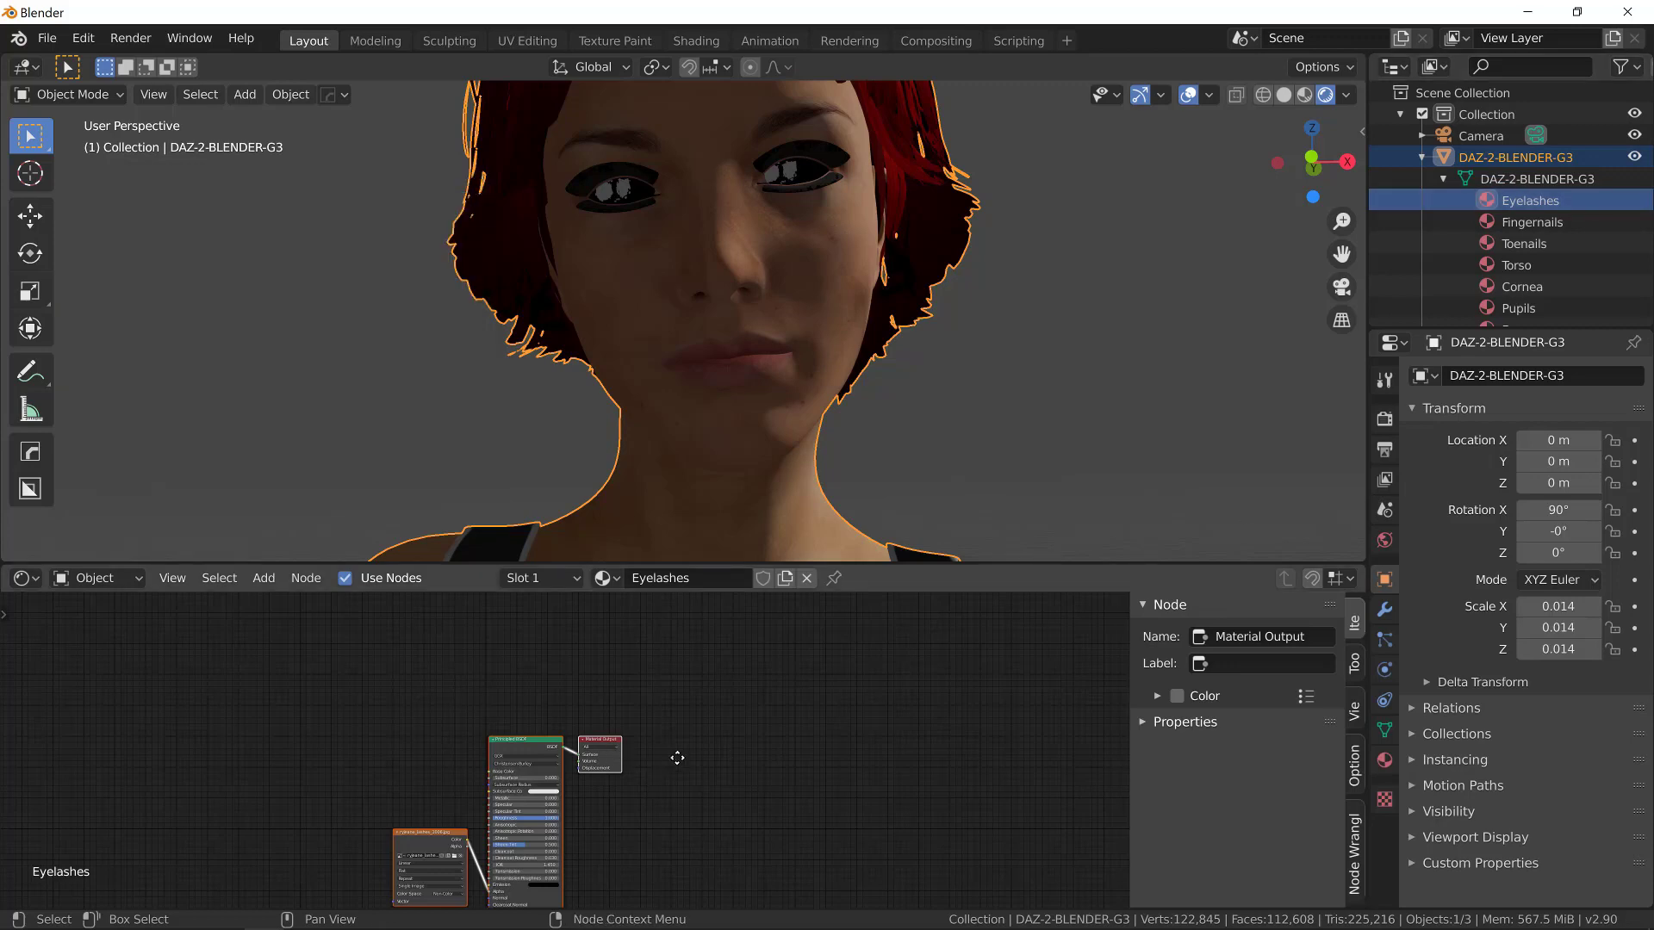
pyautogui.moveTo(677, 758); pyautogui.dragTo(769, 679, button='middle')
pyautogui.scroll(3, 725, 794)
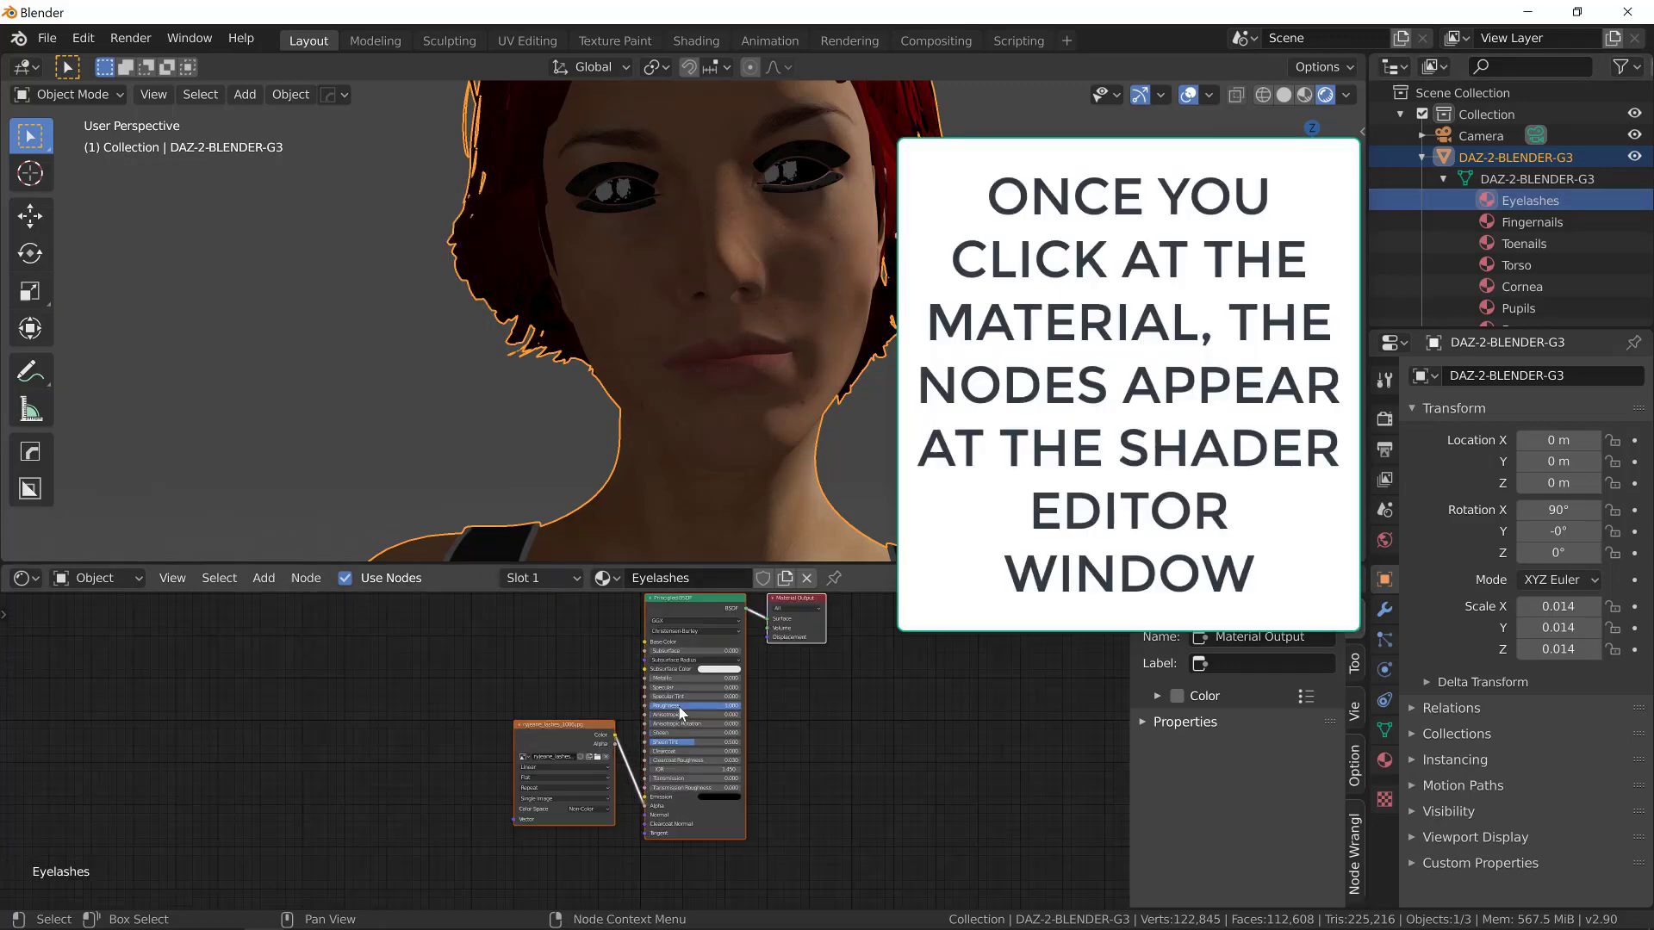
pyautogui.scroll(2, 727, 784)
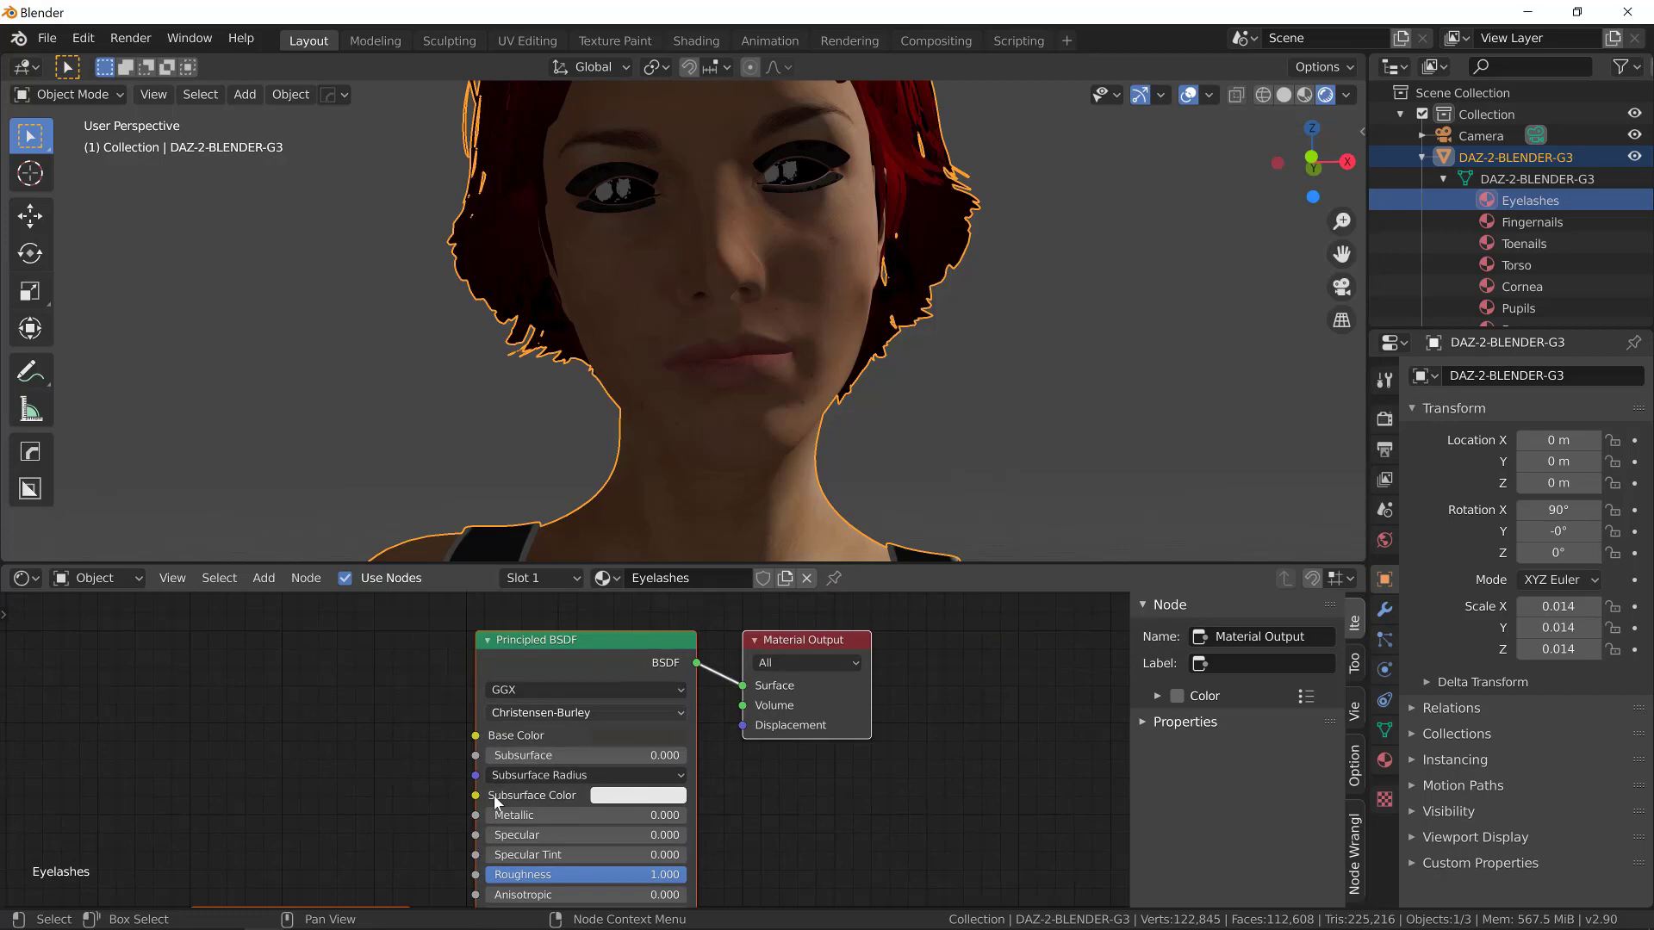
# Step: Set the Eyelashes material's blend mode to Alpha Blend in the material settings
pyautogui.click(1384, 760)
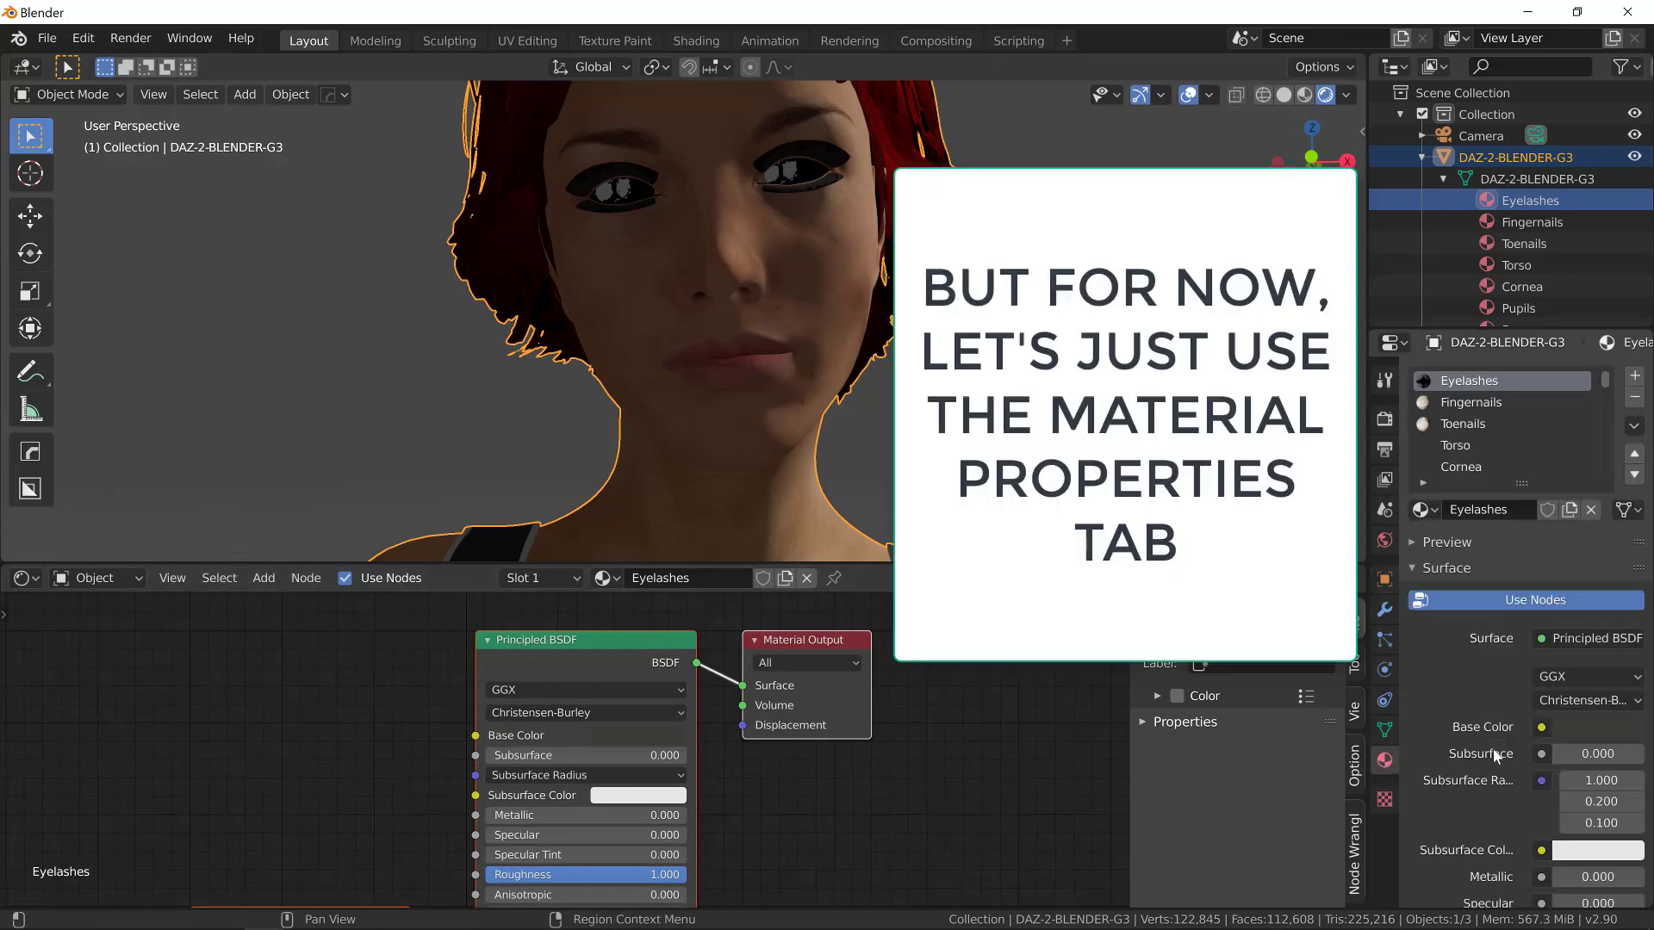
pyautogui.scroll(-5, 1492, 751)
pyautogui.scroll(-10, 1492, 755)
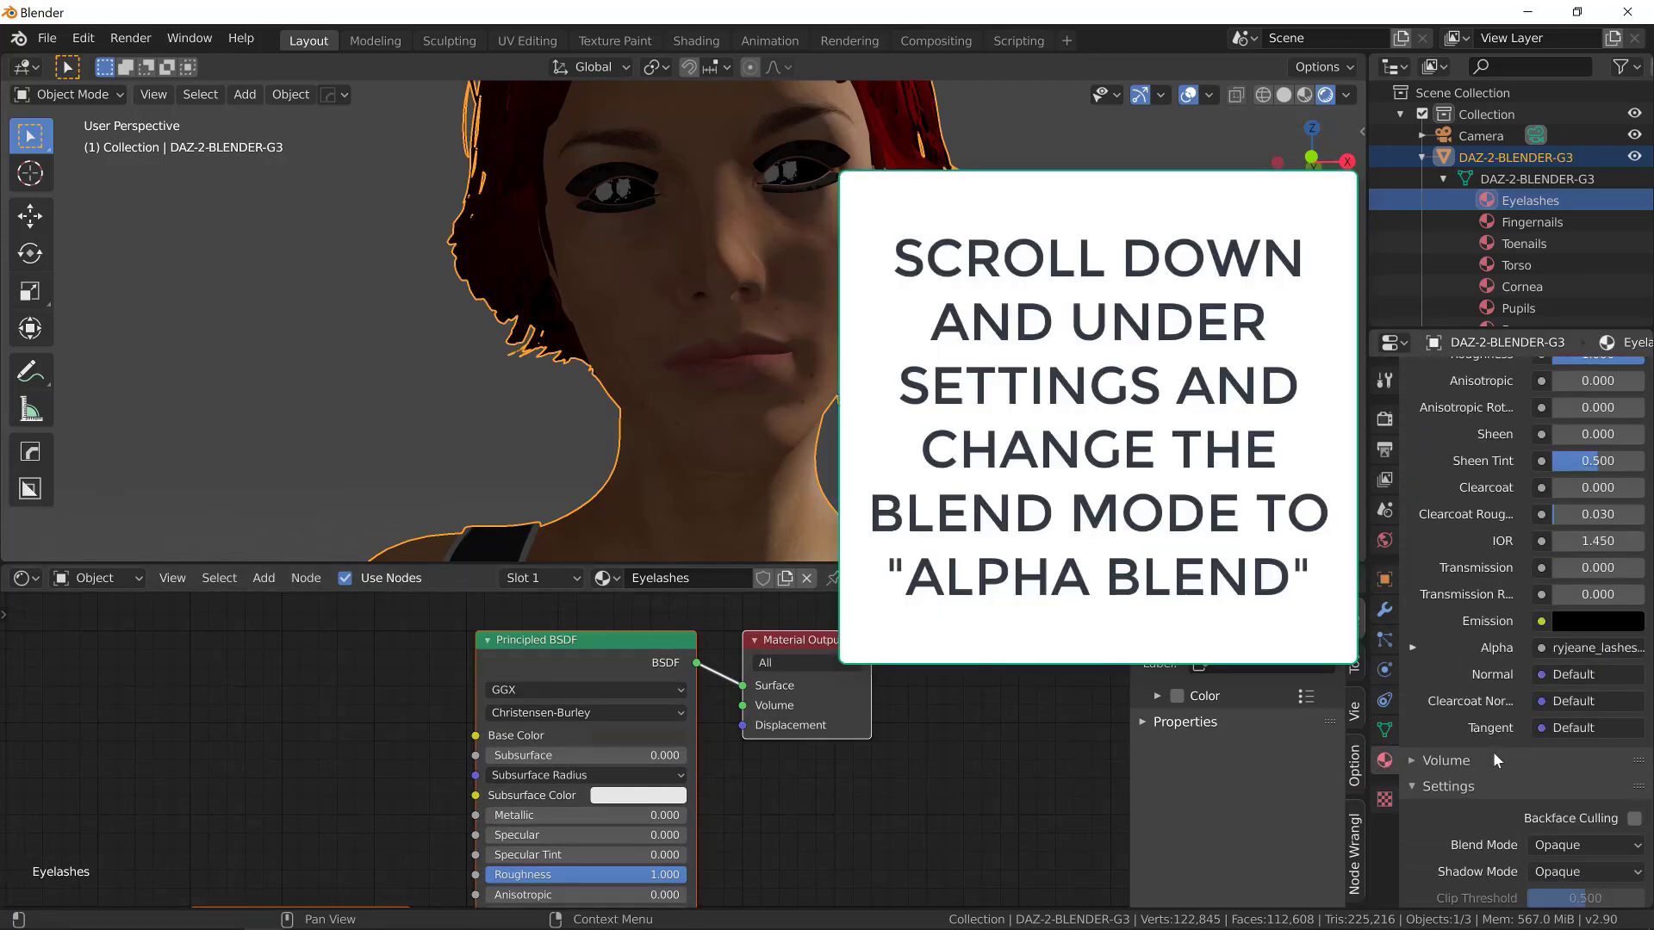
pyautogui.click(1558, 690)
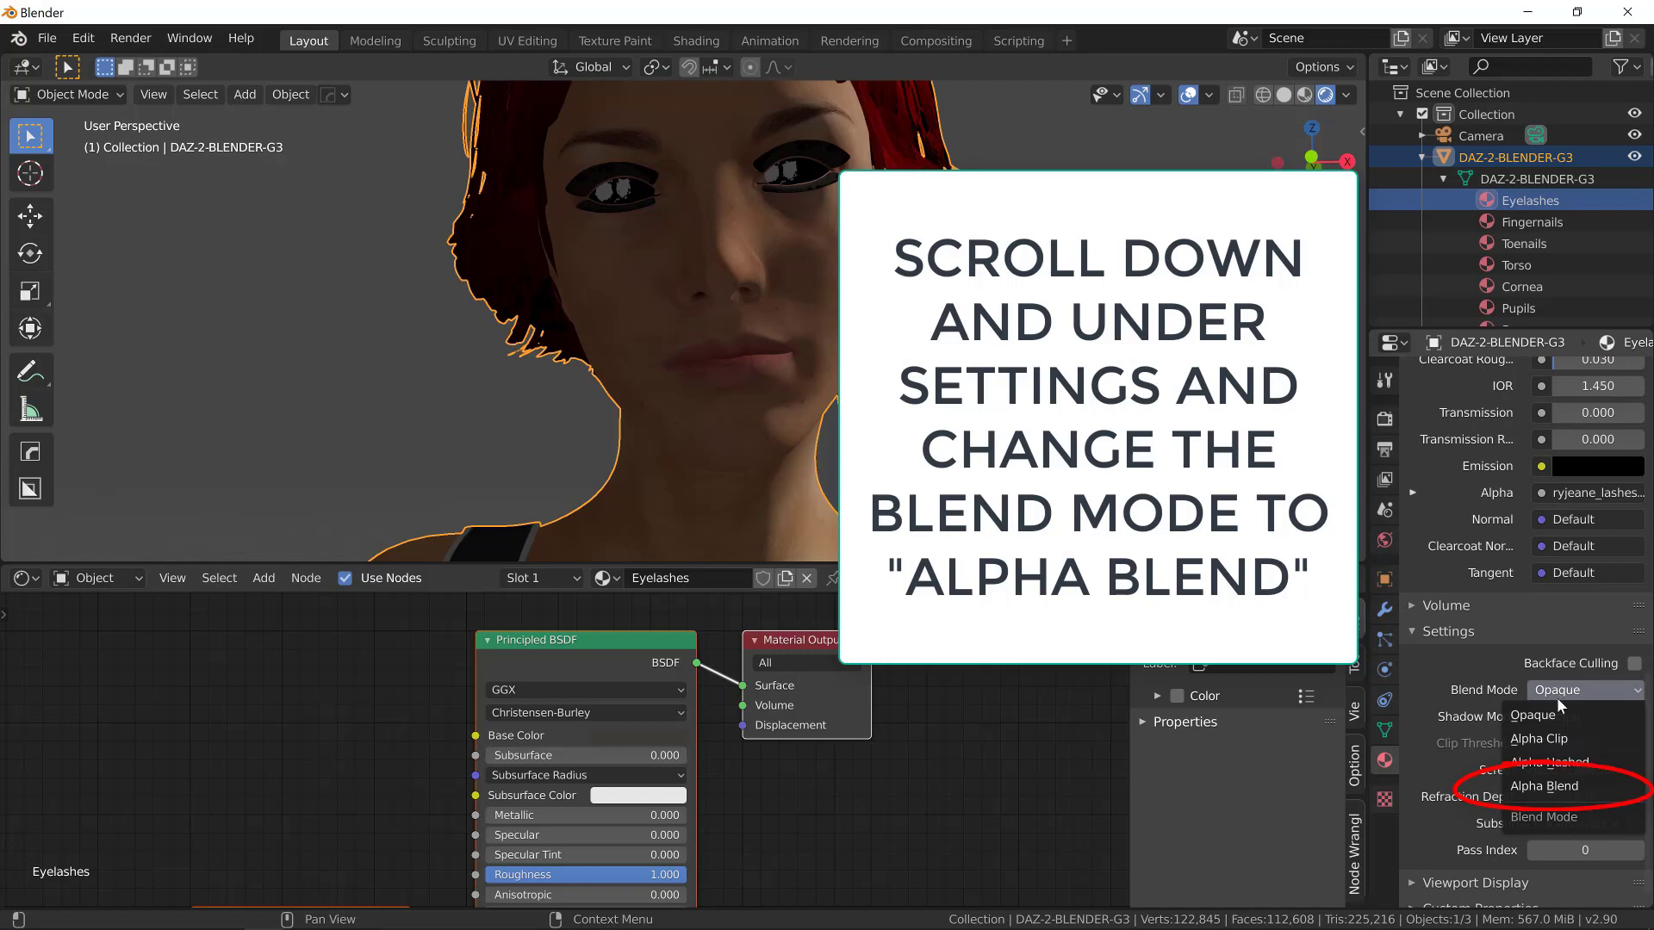
pyautogui.click(1542, 786)
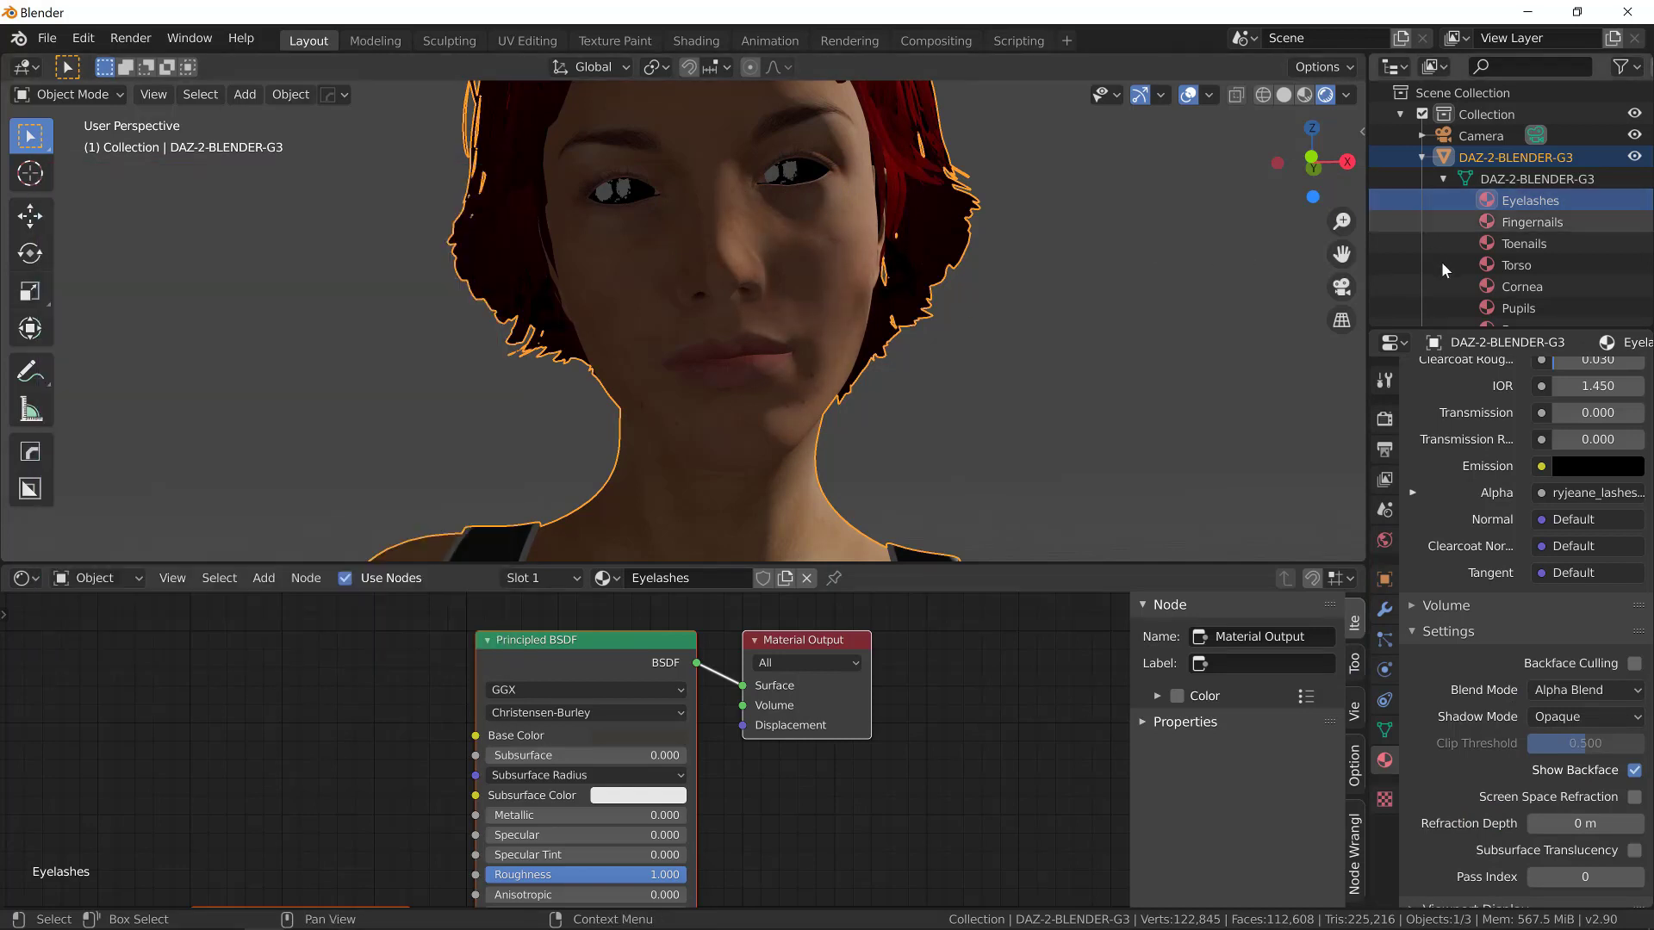
# Step: Select the EyeMoisture material and set its blend mode to Alpha Blend
pyautogui.scroll(-3, 1464, 265)
pyautogui.scroll(-5, 1461, 265)
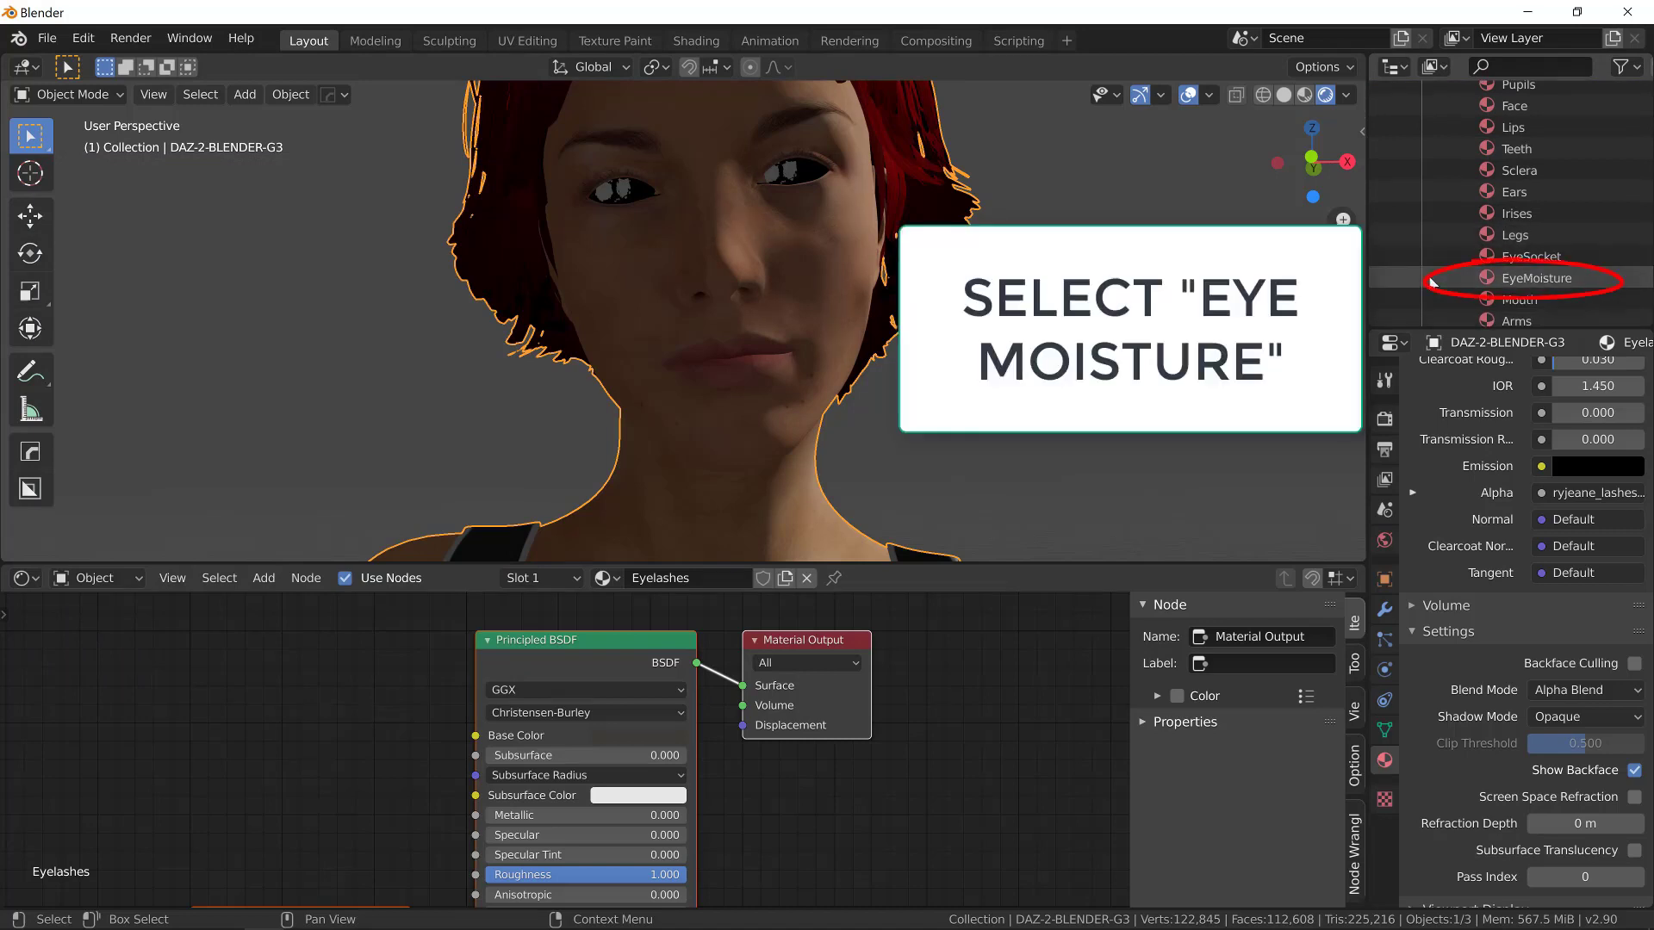
pyautogui.click(1437, 279)
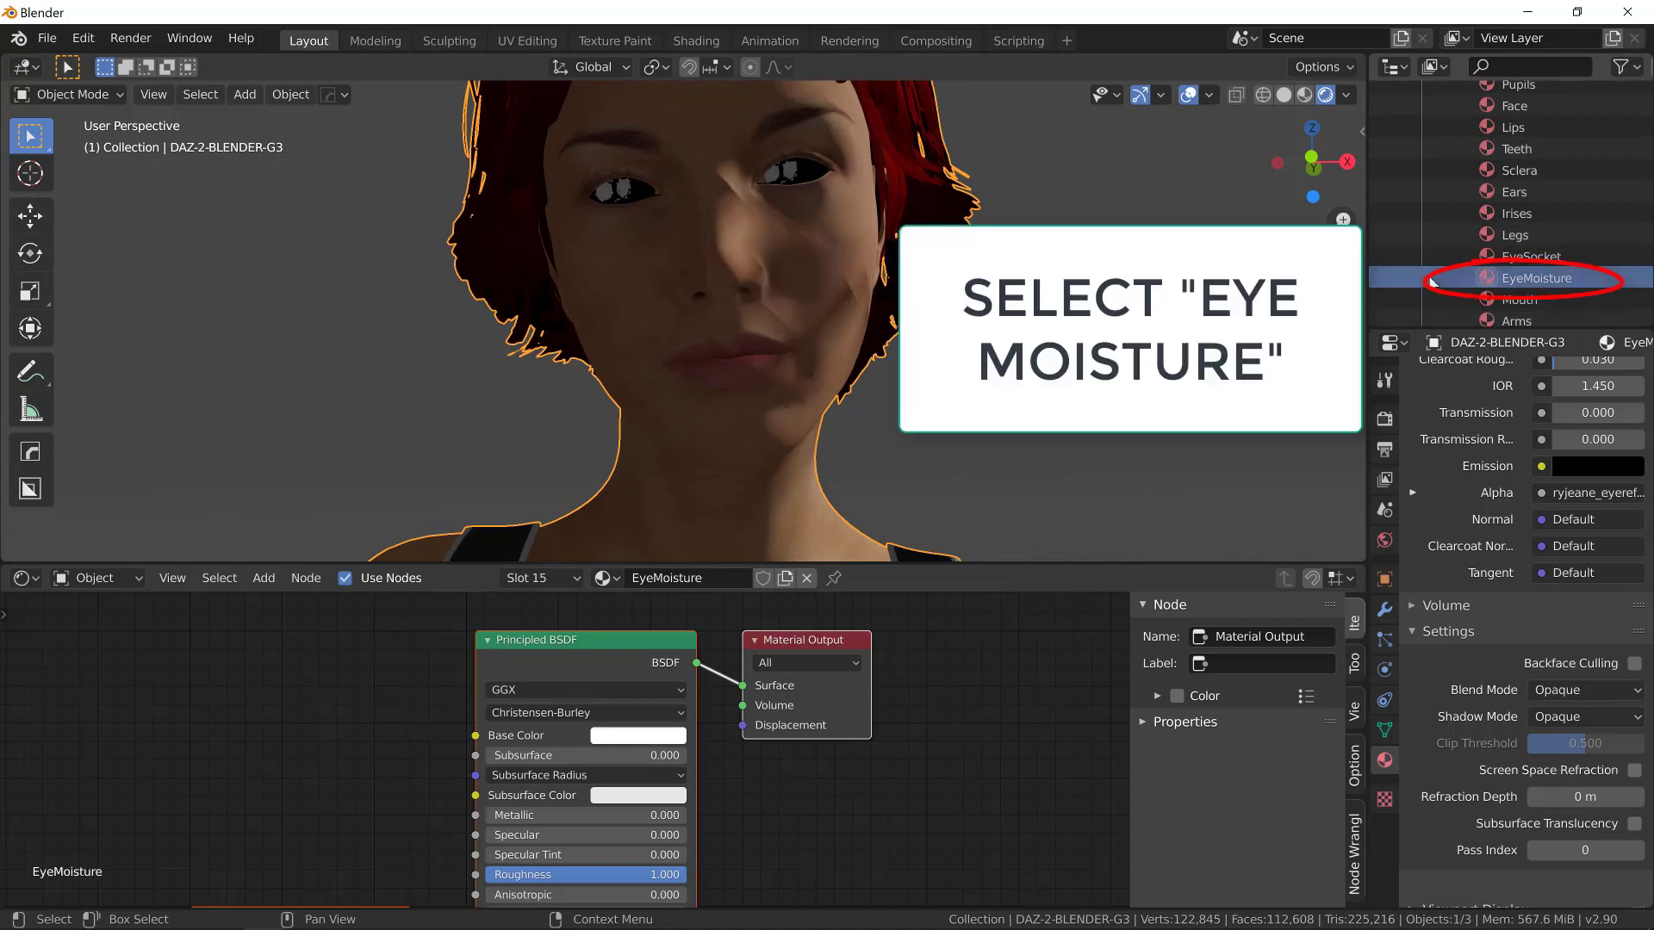
pyautogui.click(1548, 689)
pyautogui.click(1542, 787)
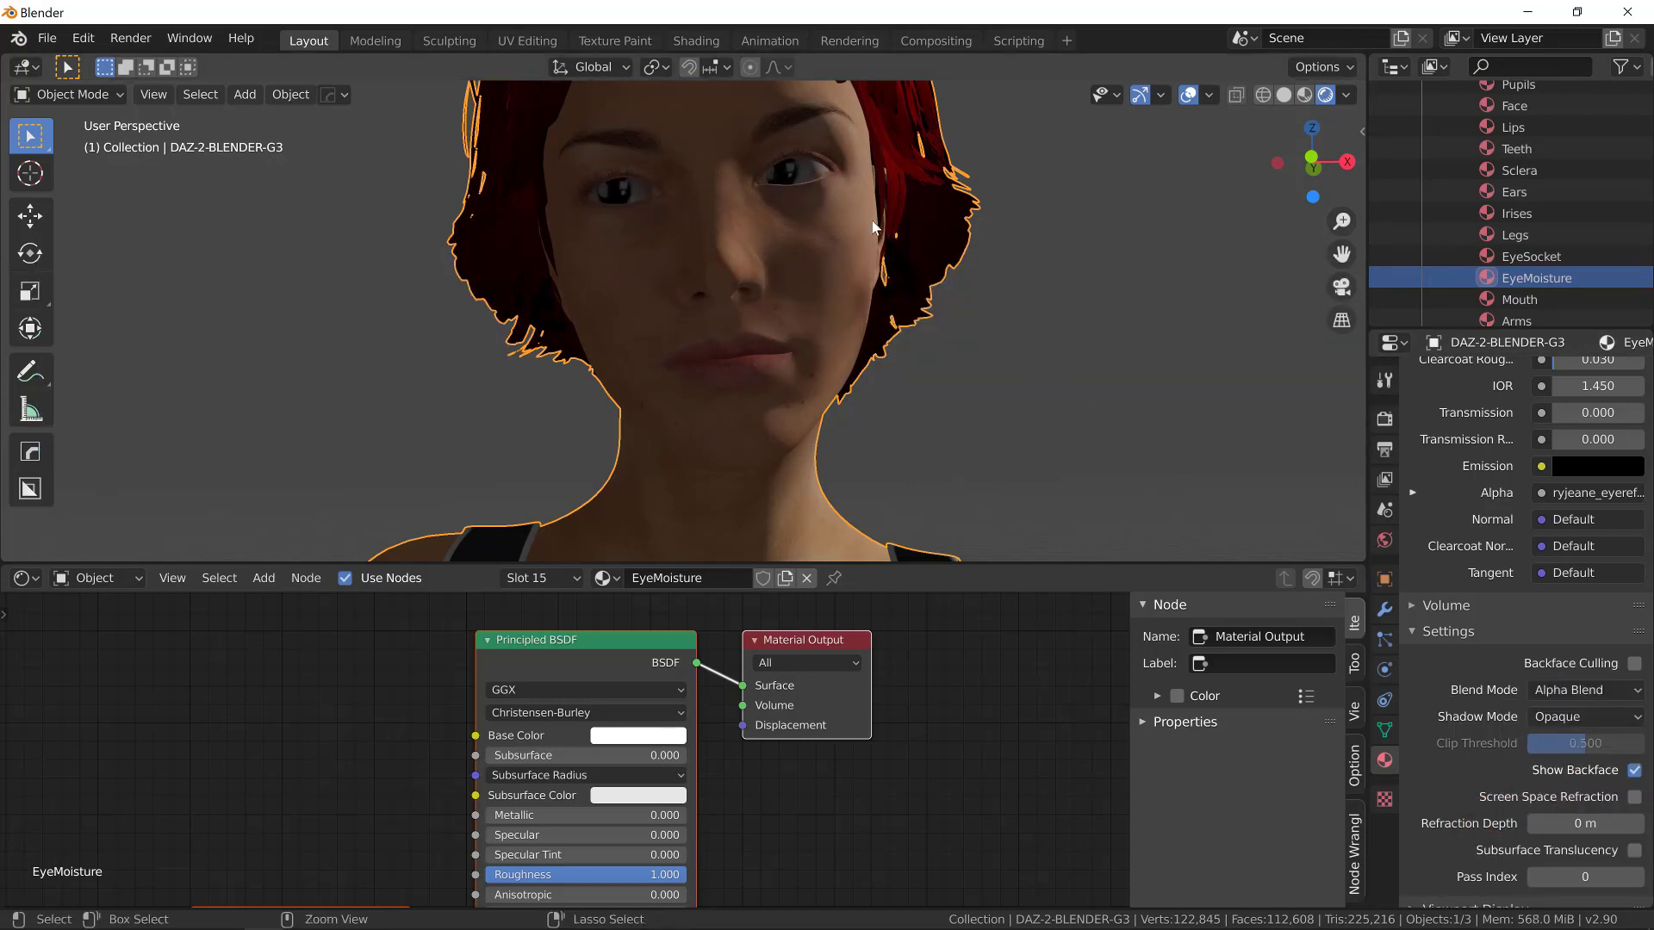
pyautogui.moveTo(832, 163); pyautogui.dragTo(923, 437, button='middle')
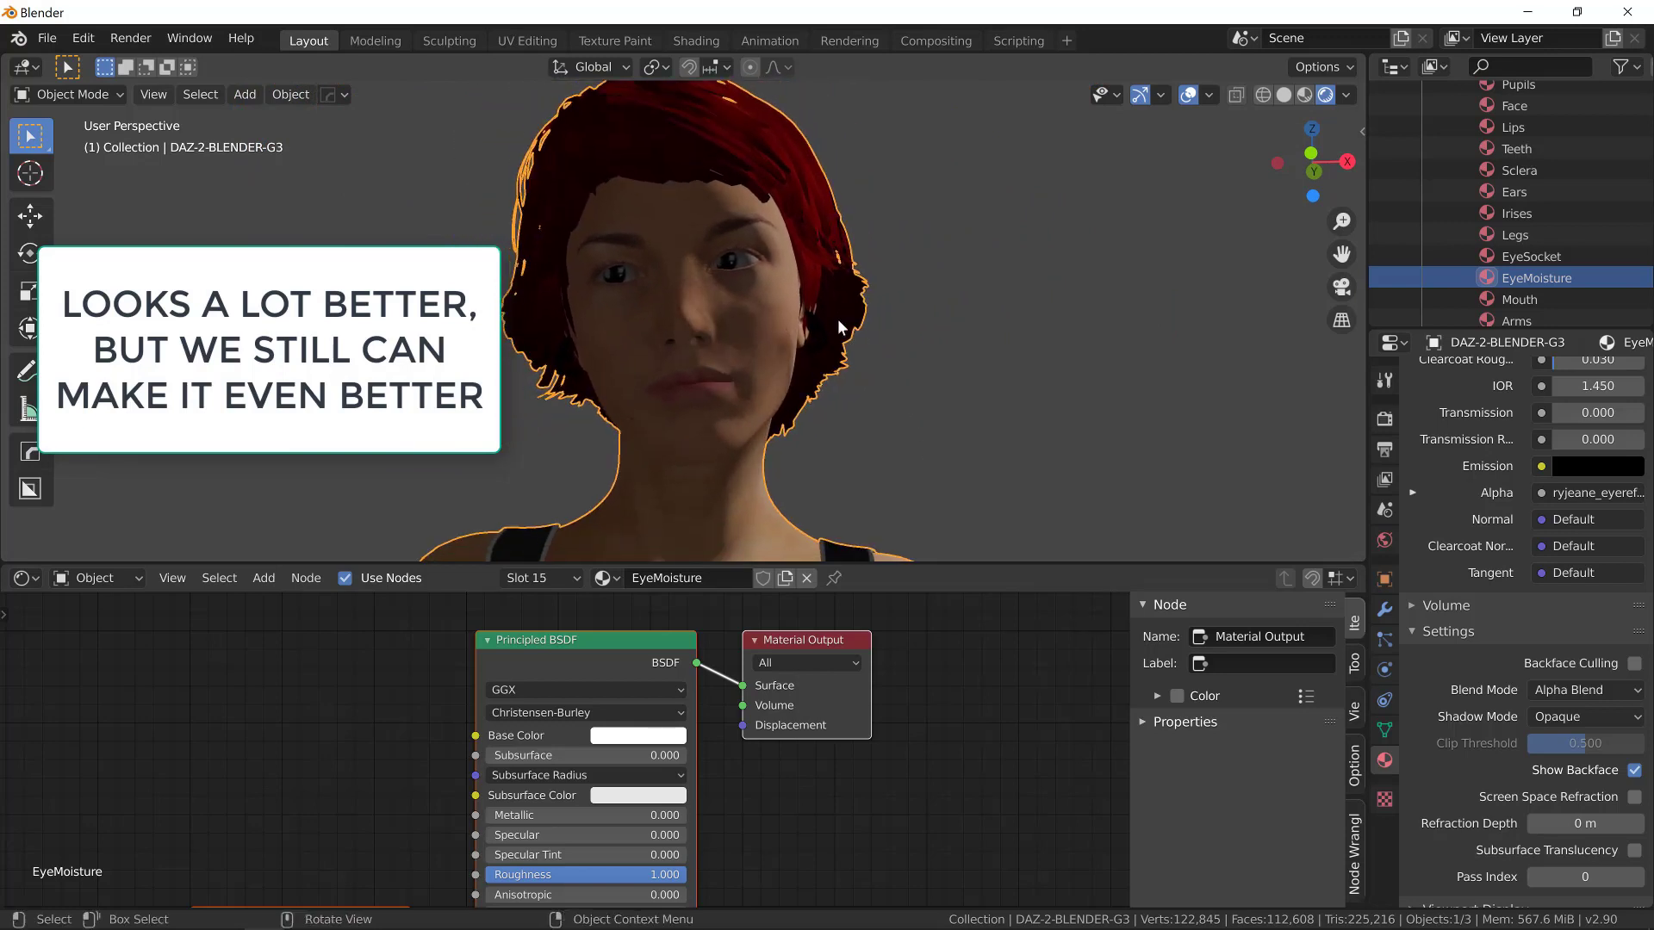
pyautogui.moveTo(778, 289); pyautogui.dragTo(826, 291, button='middle')
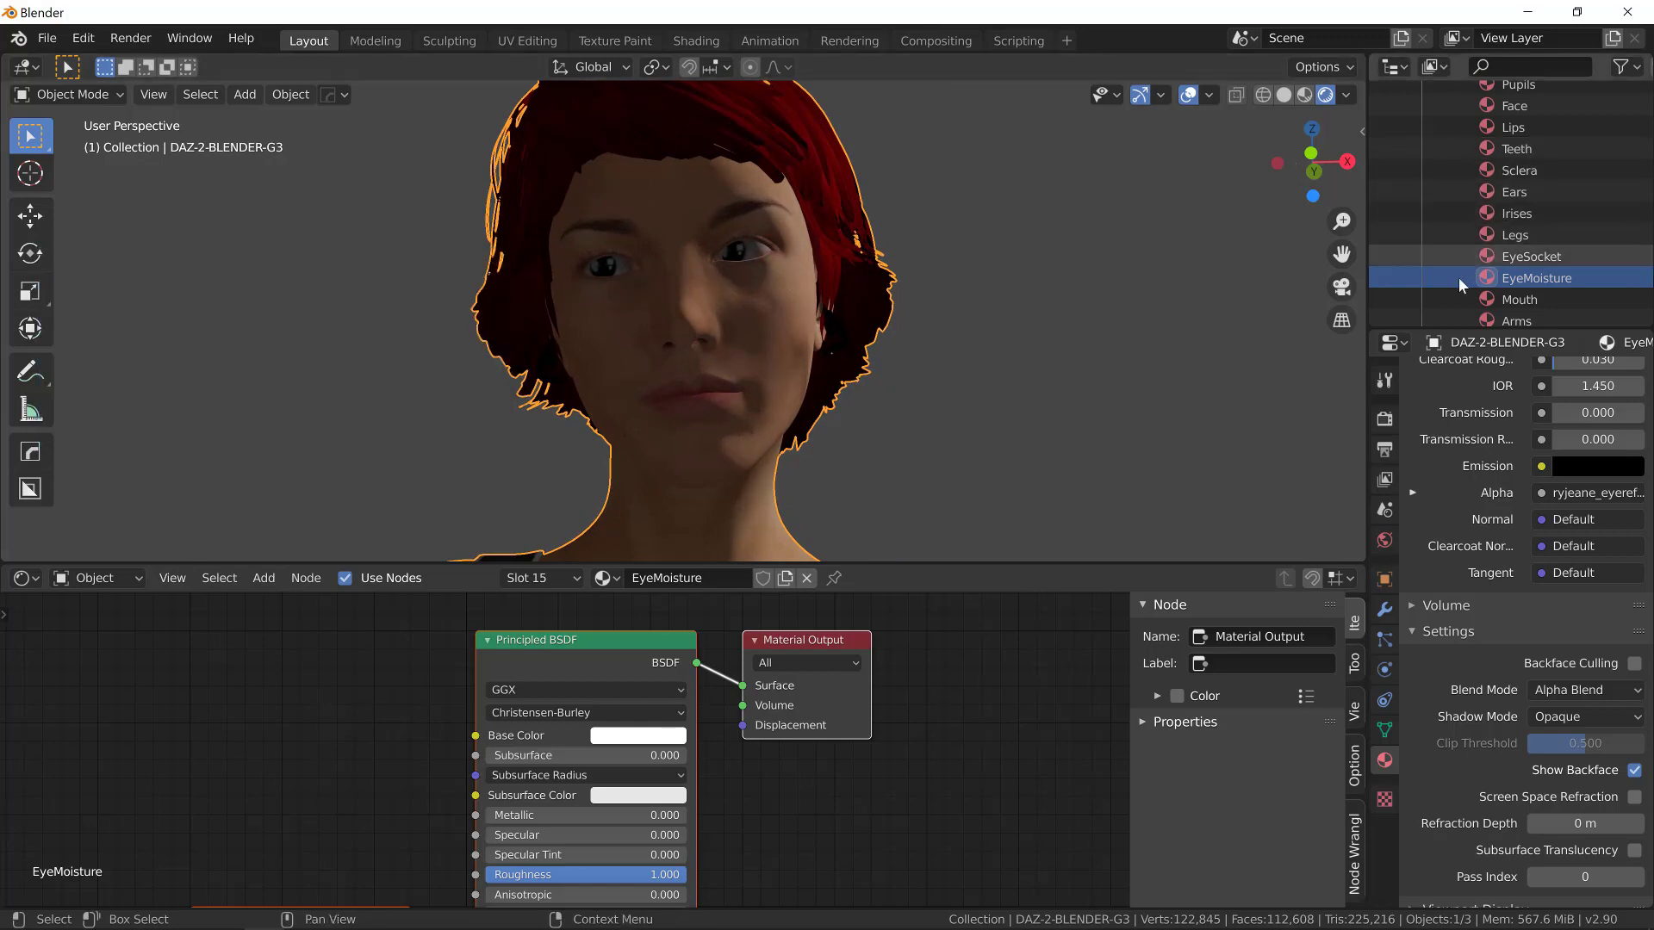
# Step: Select the Cornea material, set its blend mode to Alpha Blend, and check the eyes up close
pyautogui.scroll(2, 1418, 221)
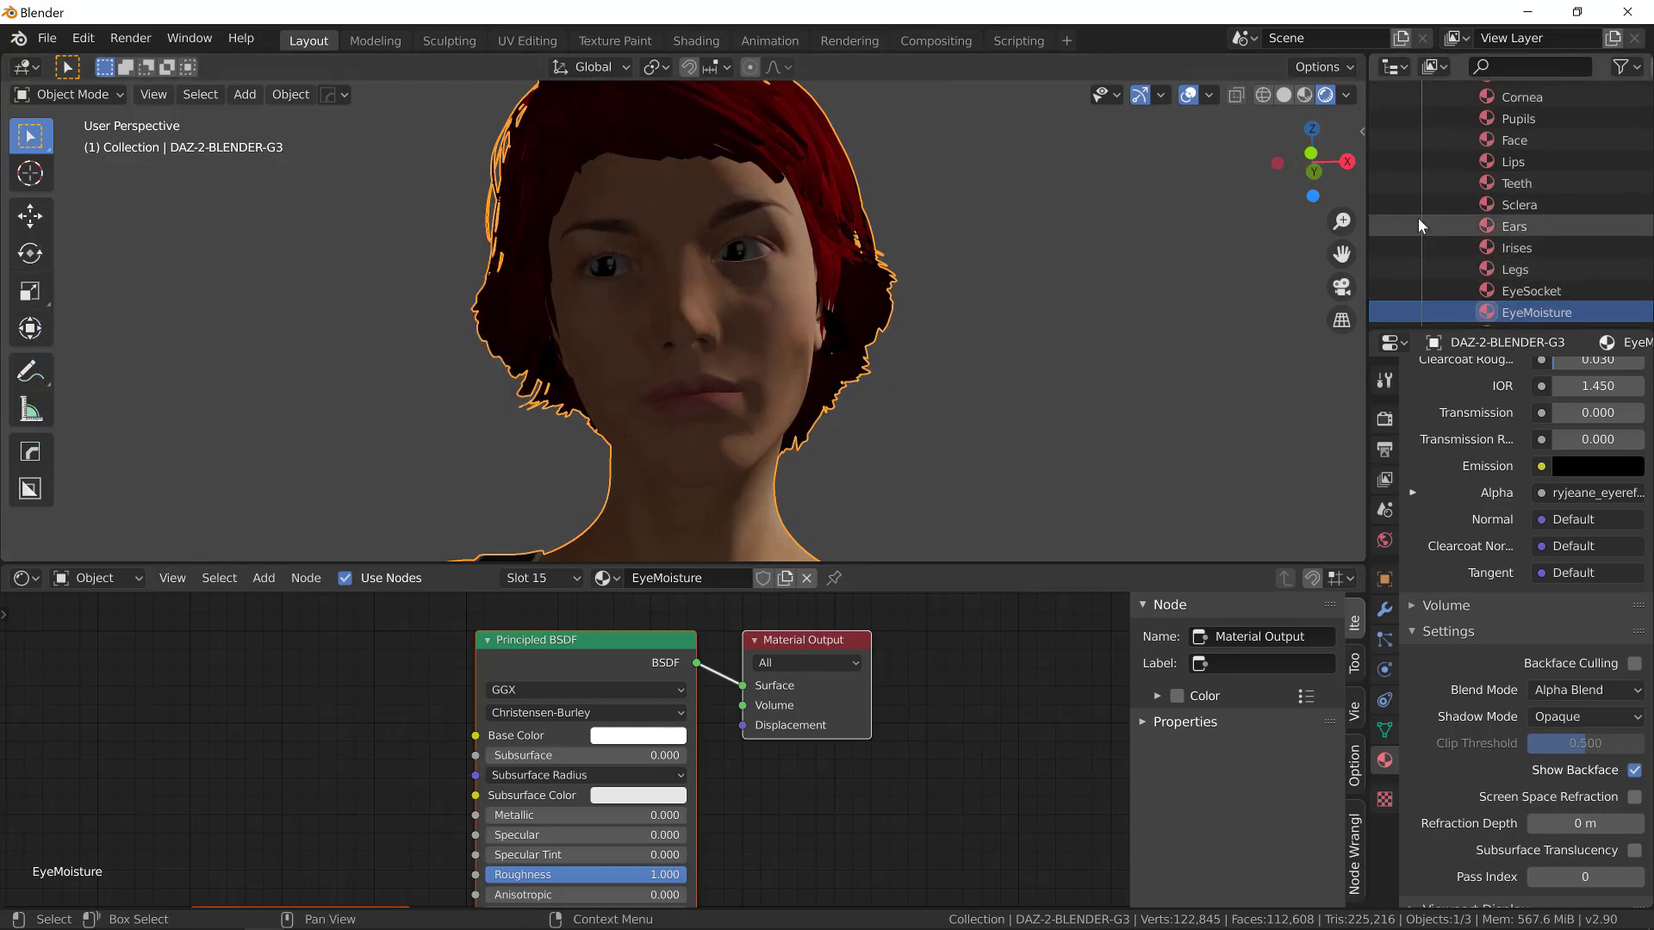
pyautogui.click(1439, 100)
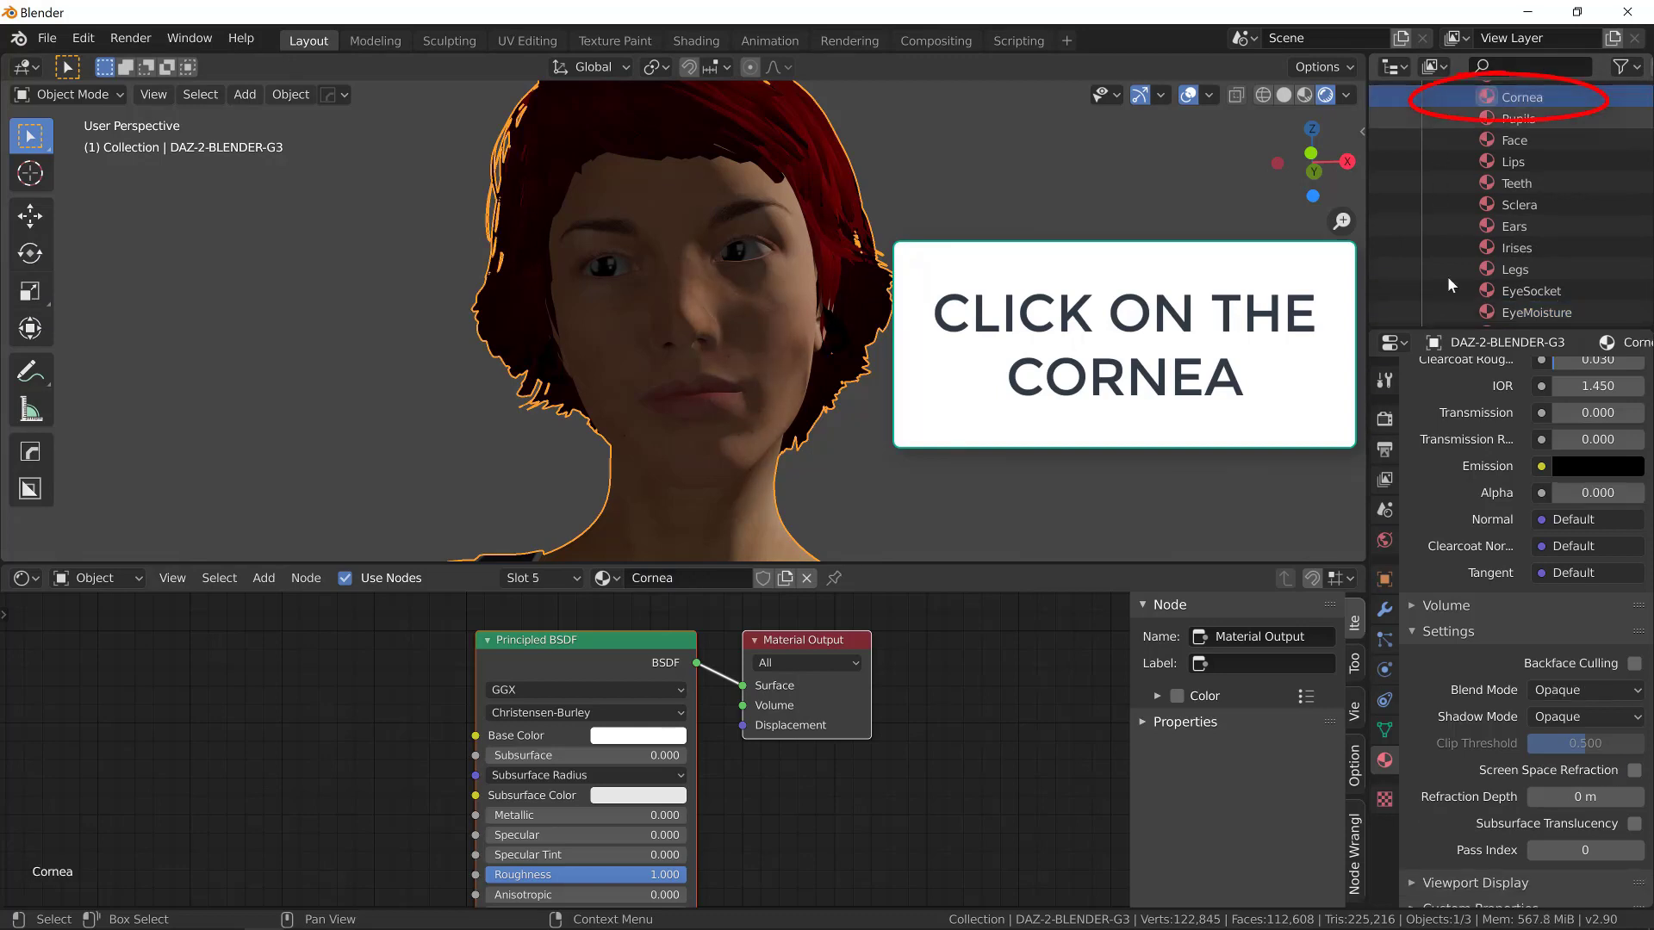
pyautogui.click(1569, 692)
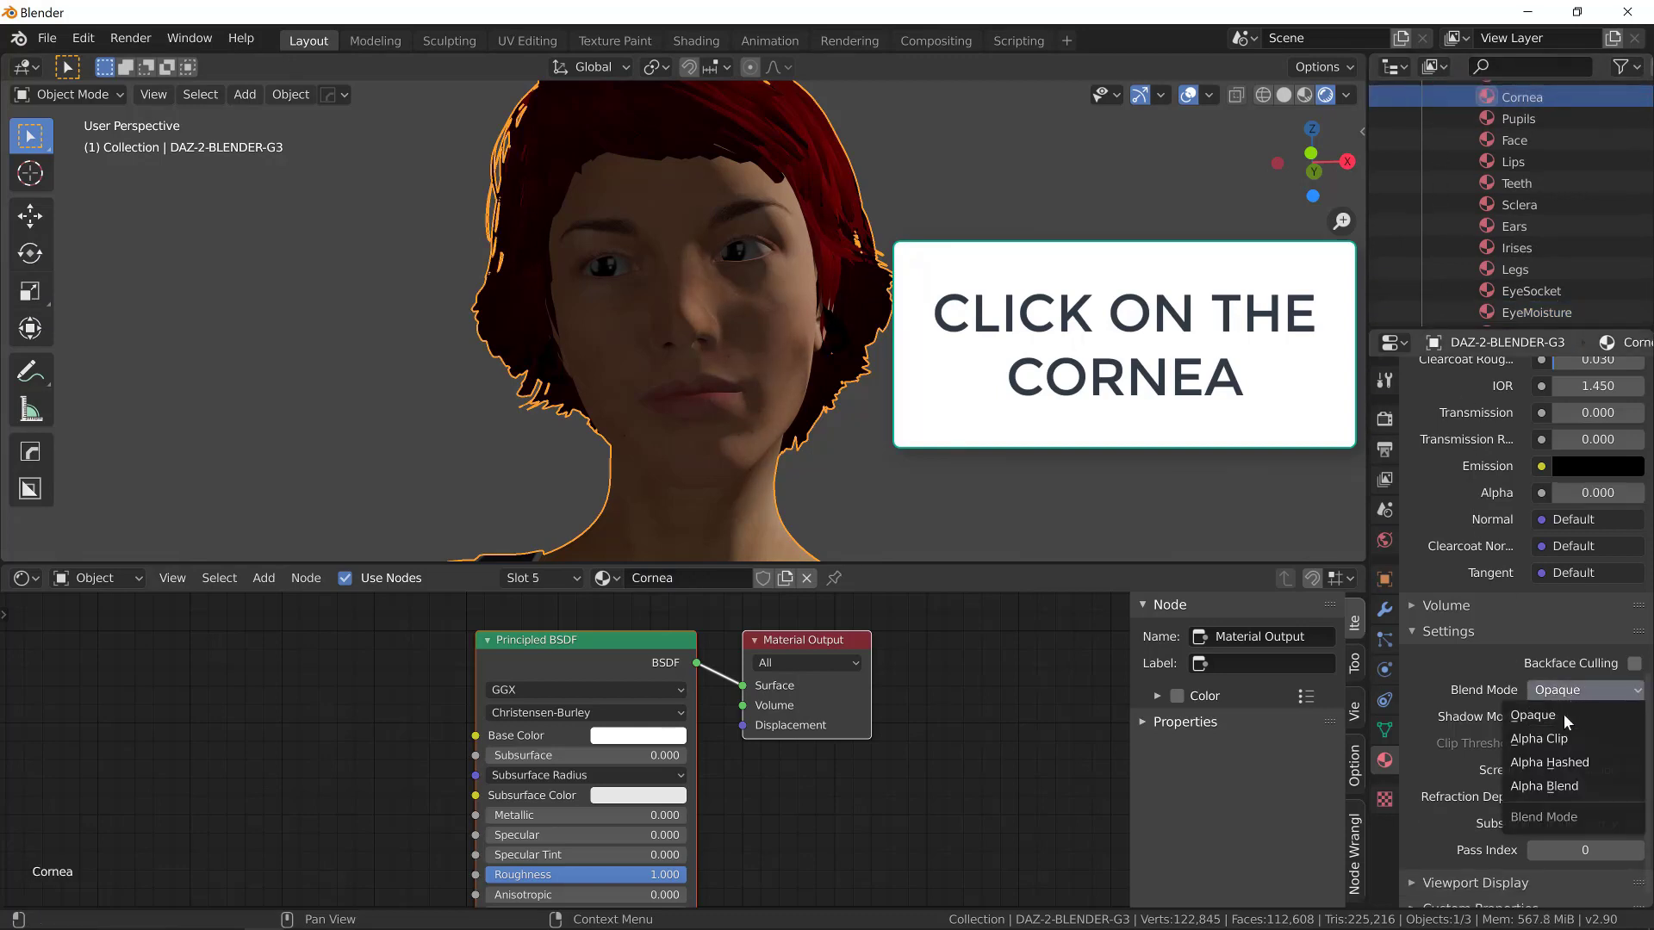
pyautogui.click(1566, 786)
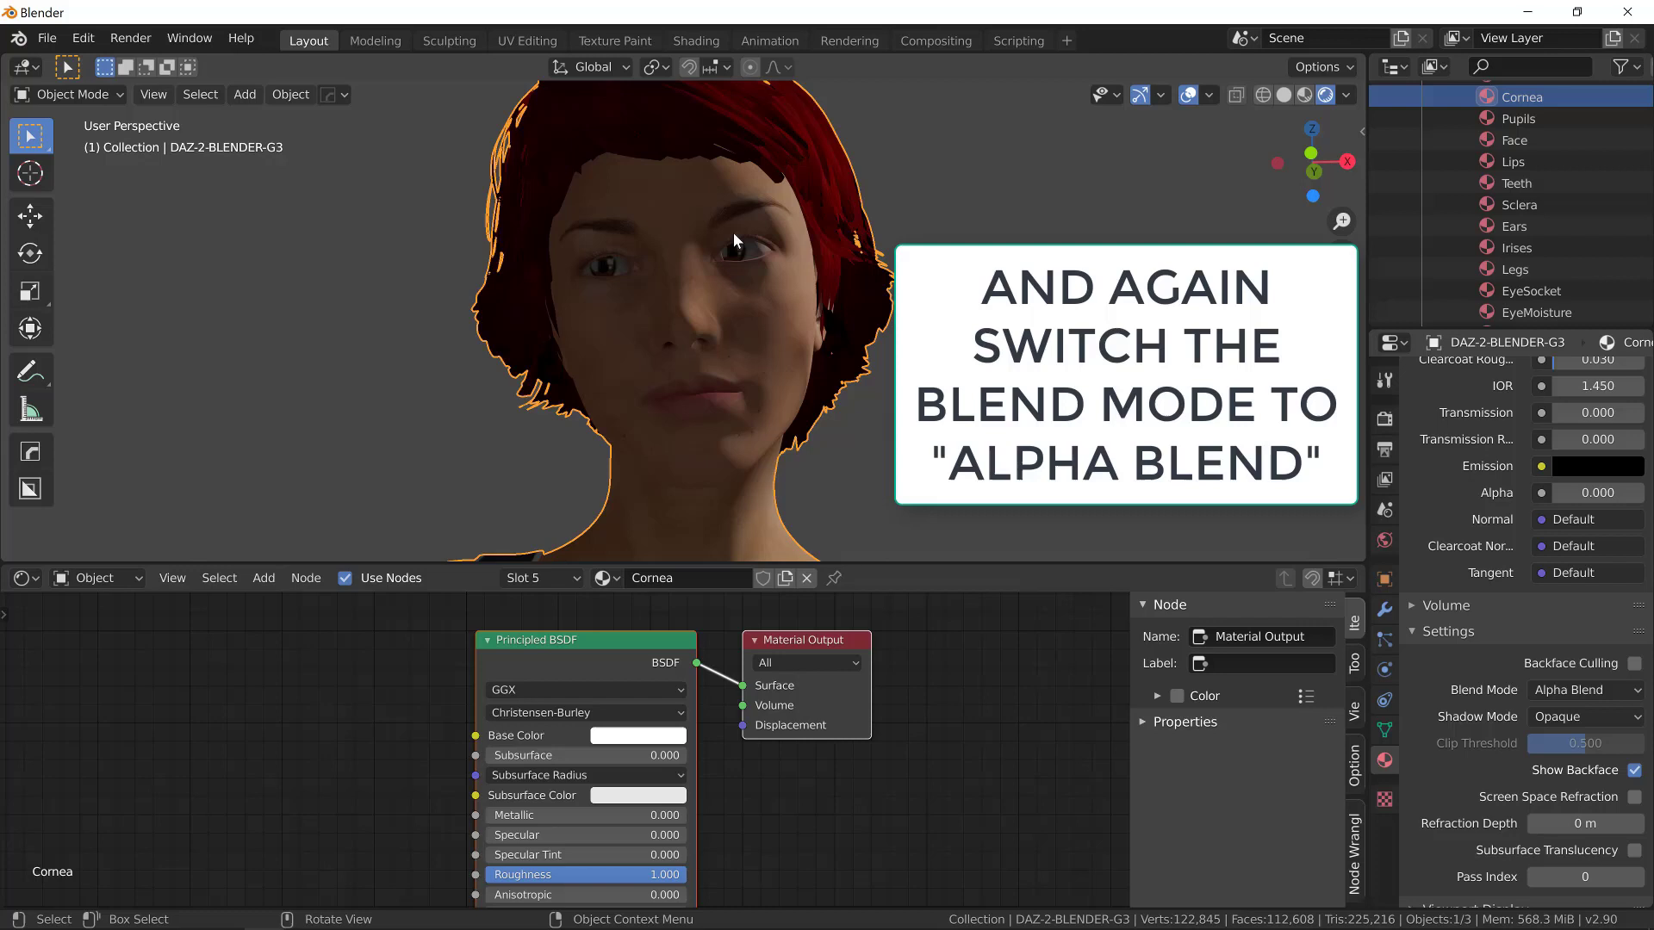
pyautogui.scroll(6, 723, 228)
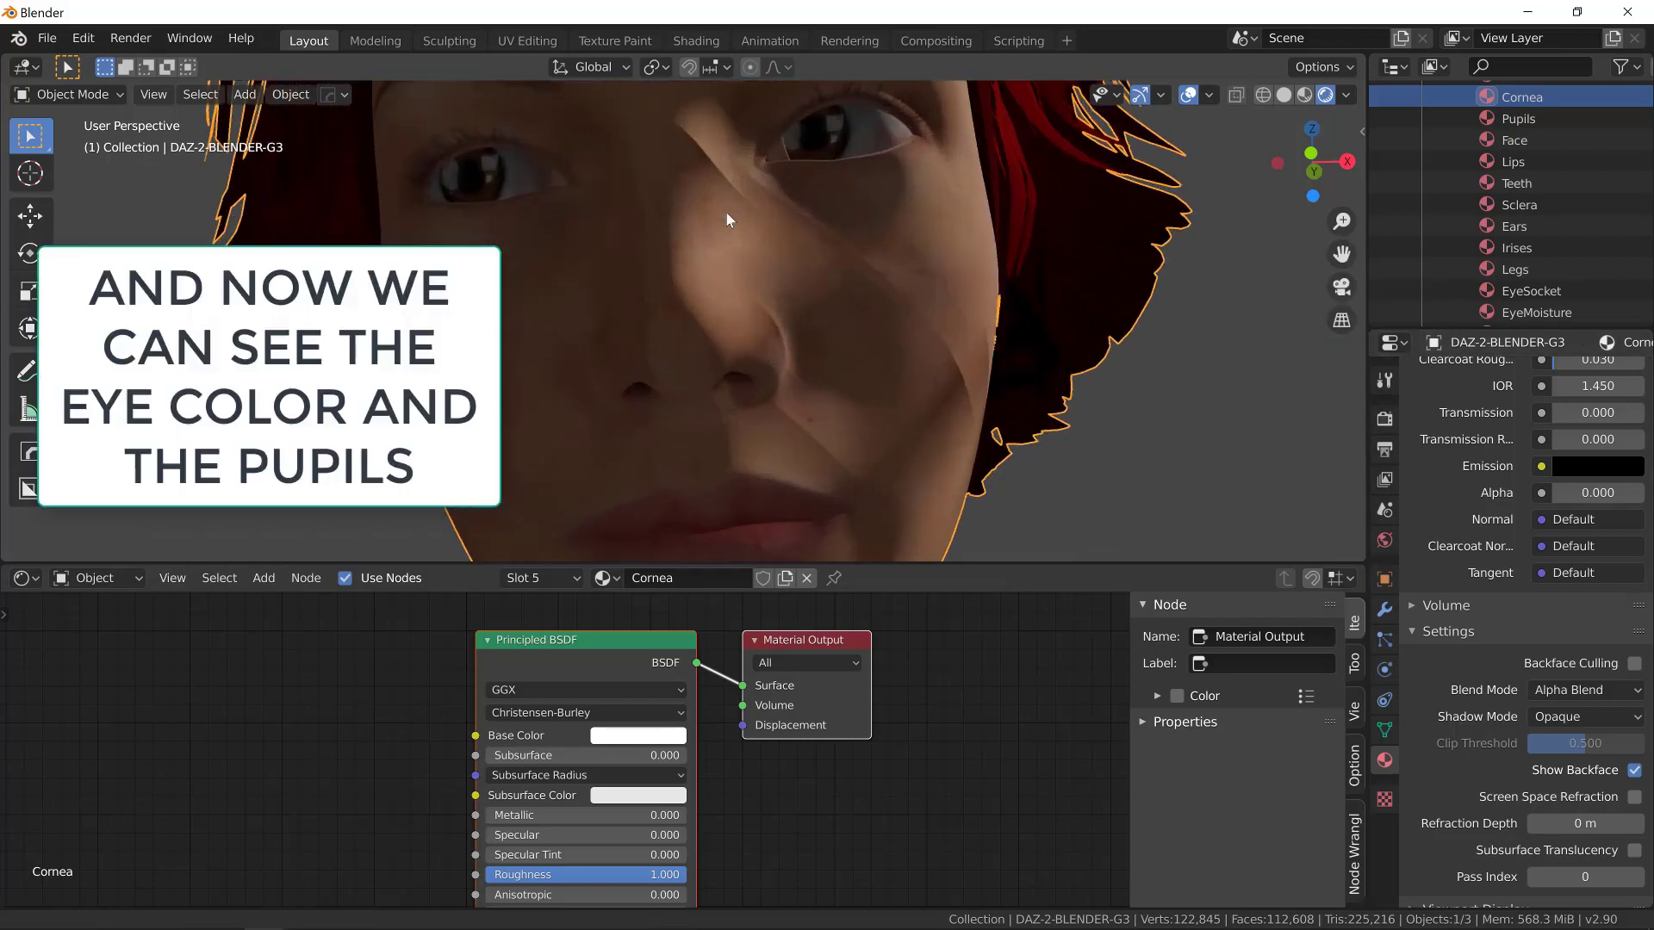
pyautogui.scroll(1, 725, 219)
pyautogui.keyDown('ctrl'); pyautogui.moveTo(839, 226); pyautogui.dragTo(834, 290, button='middle'); pyautogui.keyUp('ctrl')
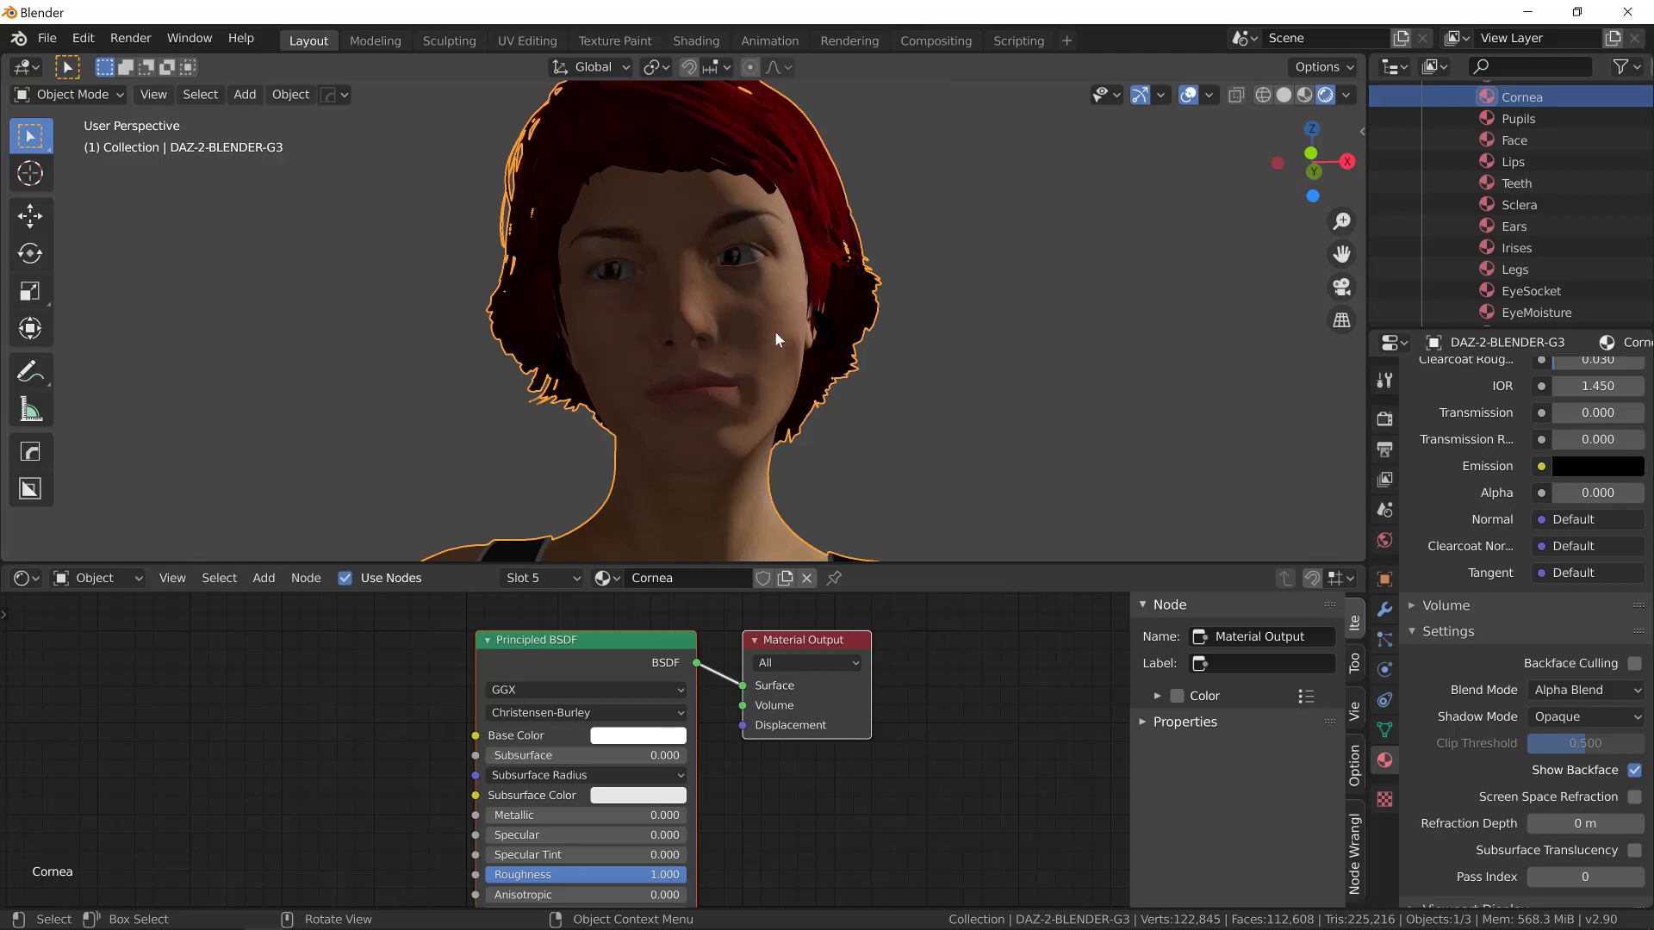
# Step: Select the Face material and move its ryjeane_face_1001.jpg texture node down beside the Principled BSDF
pyautogui.click(1432, 137)
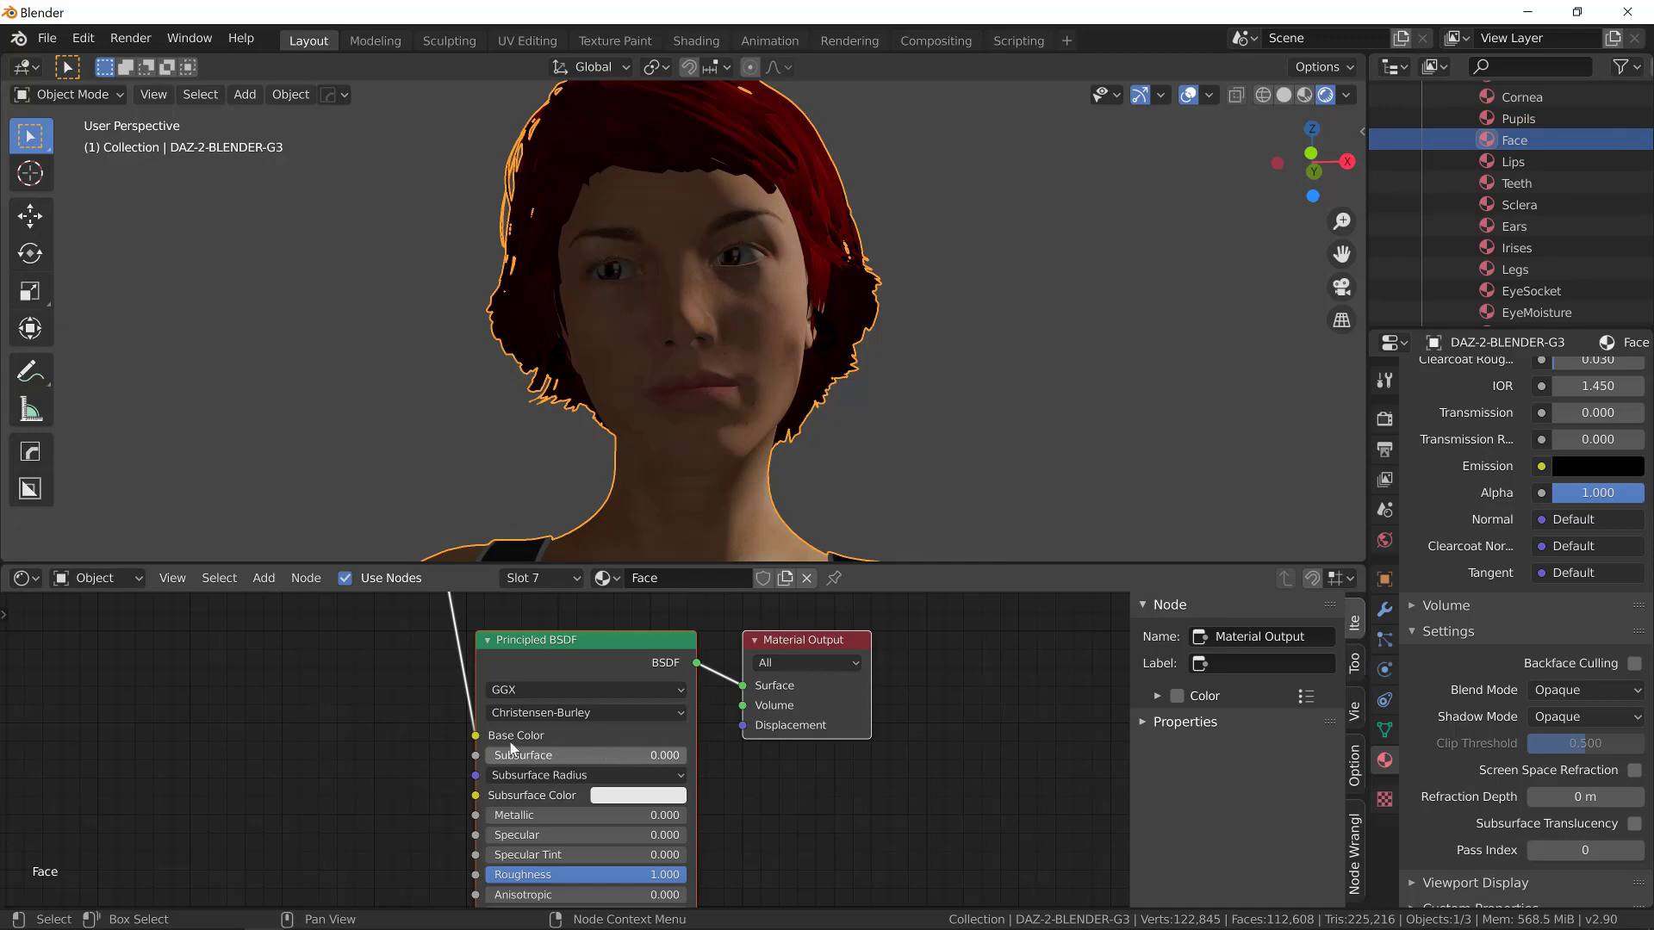
pyautogui.scroll(-3, 395, 707)
pyautogui.moveTo(405, 653); pyautogui.dragTo(371, 830)
pyautogui.scroll(1, 618, 767)
pyautogui.scroll(3, 619, 767)
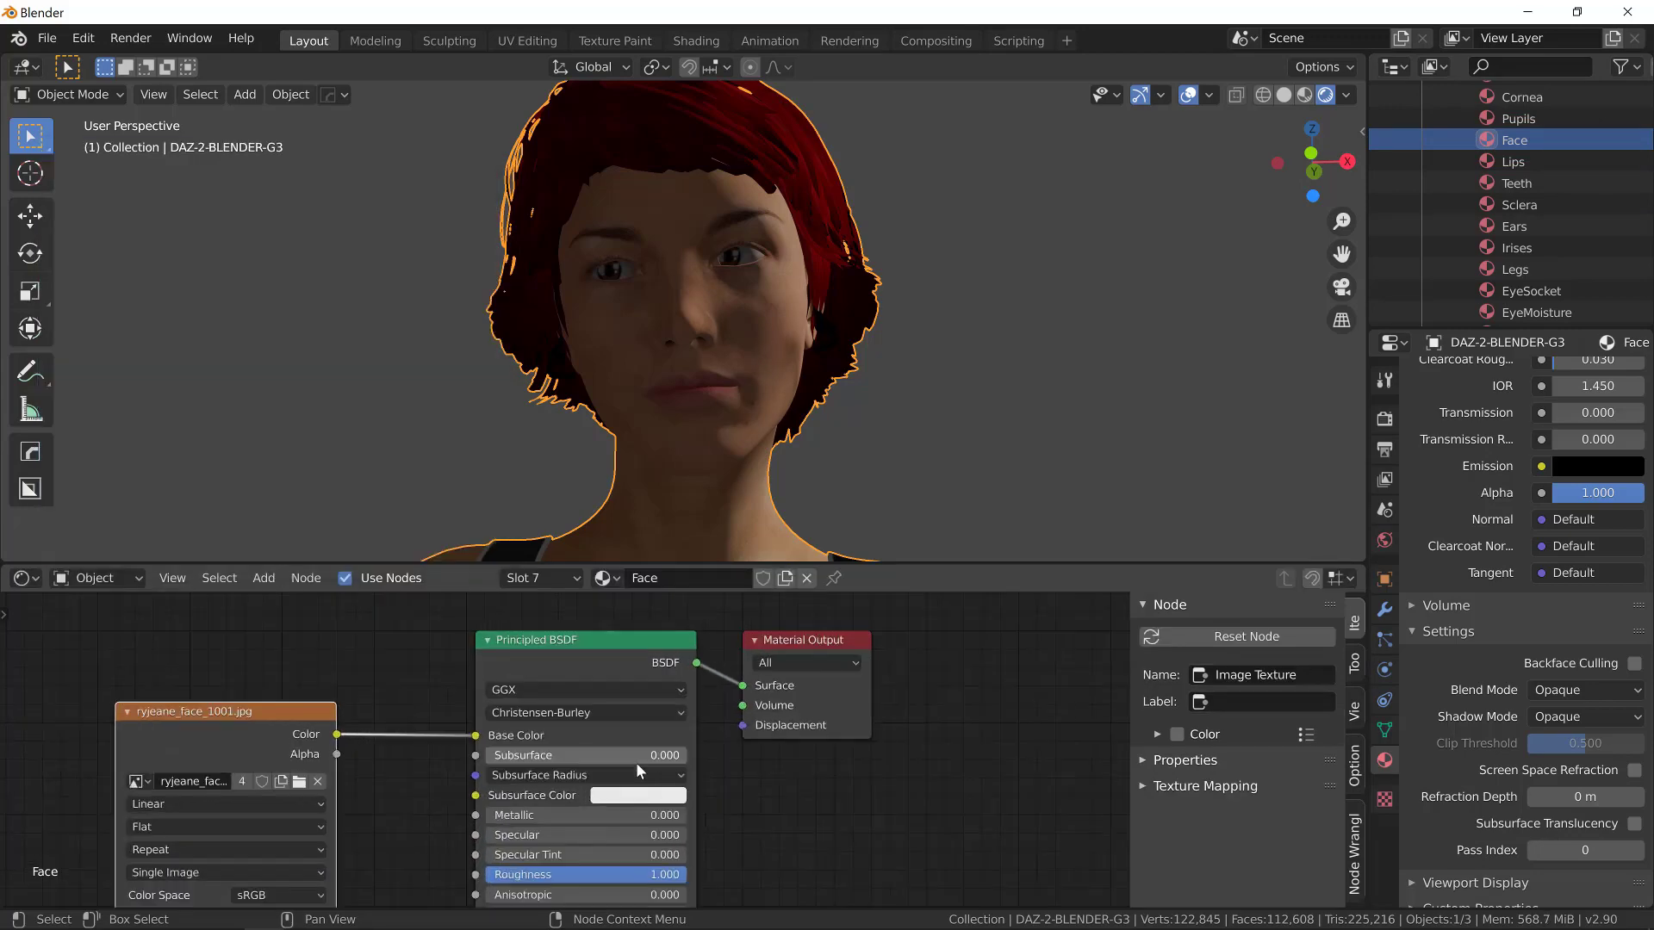
# Step: Set the Face material's Subsurface value to 0.02 on the Principled BSDF
pyautogui.scroll(2, 664, 758)
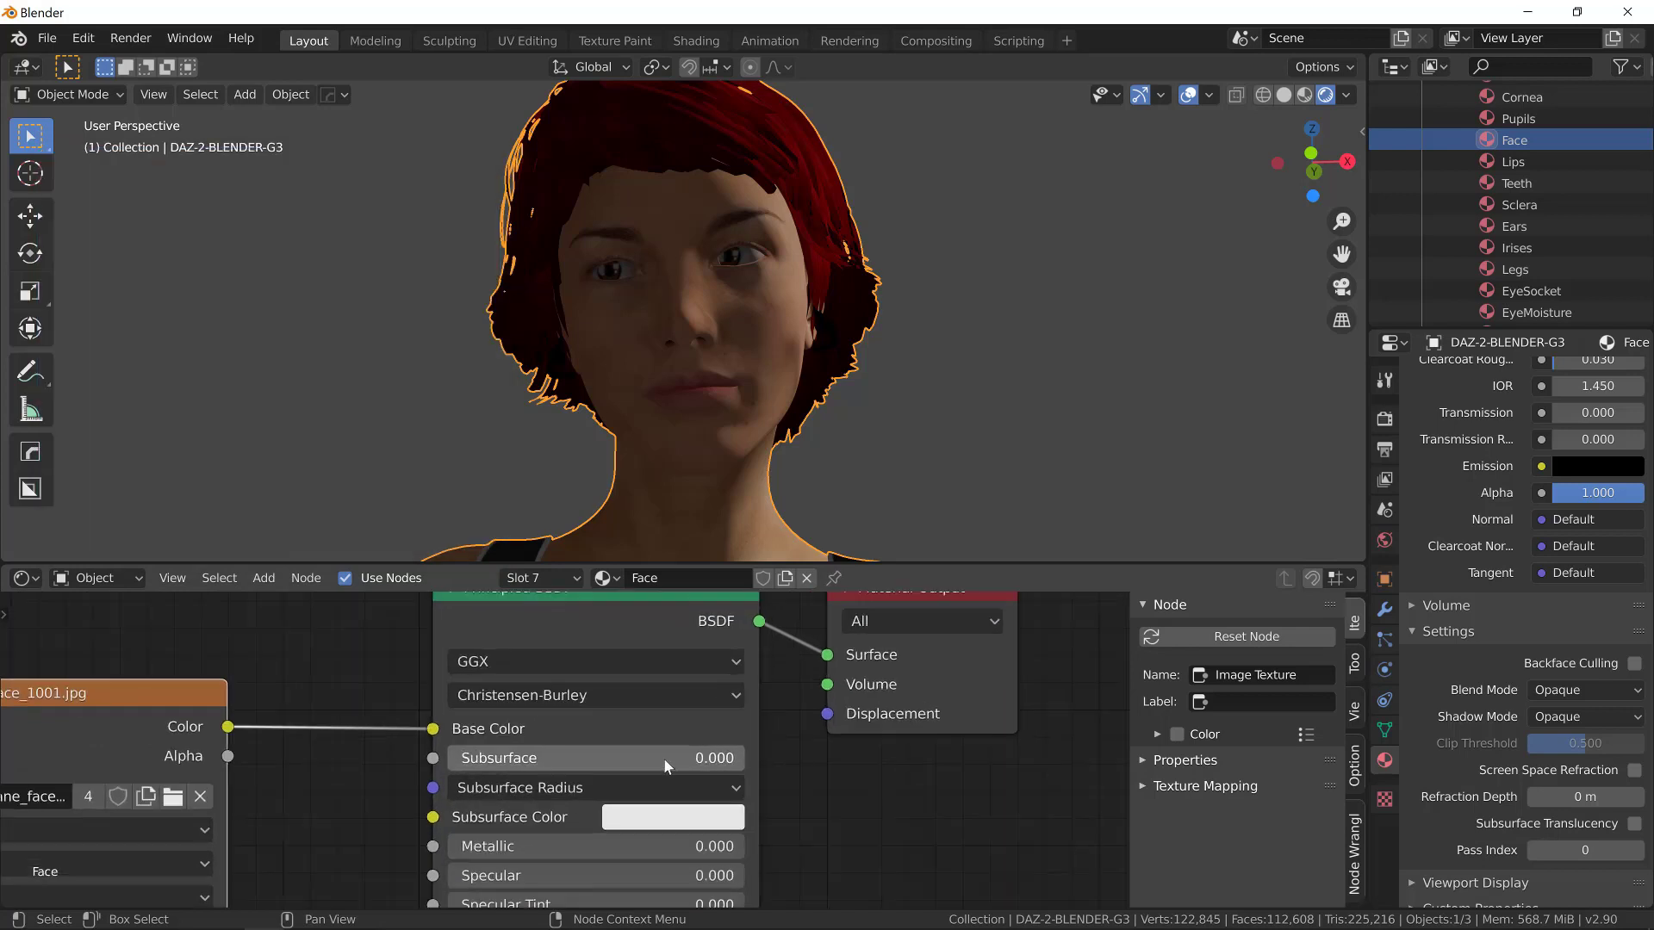
pyautogui.click(721, 766)
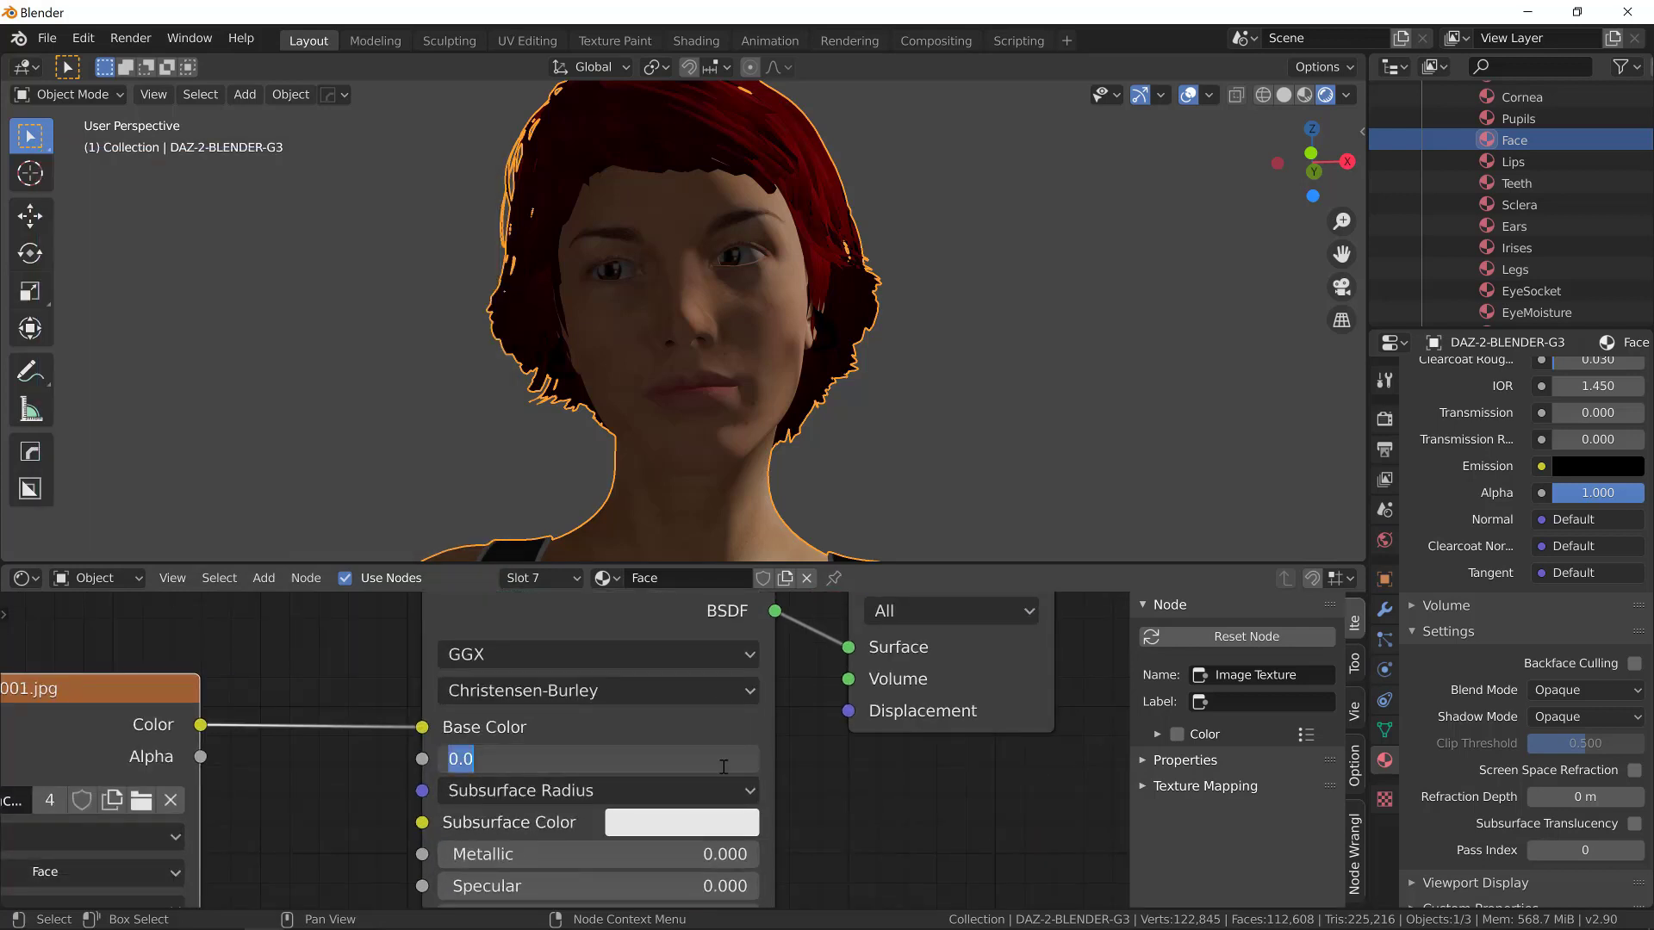
pyautogui.write('.02')
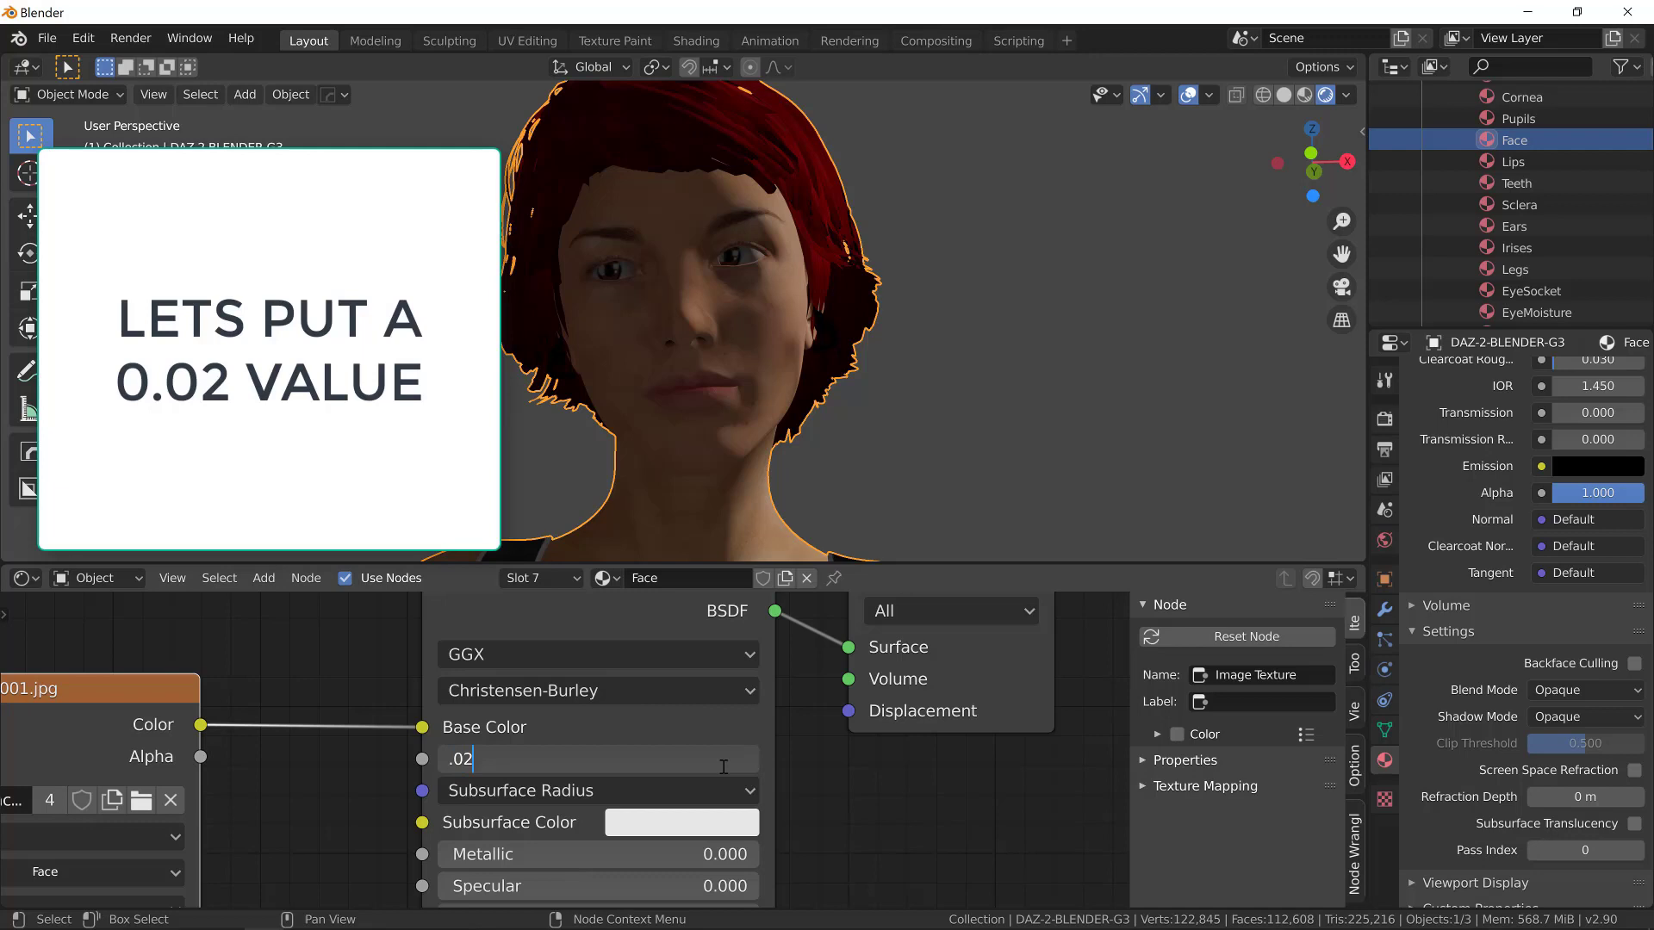
pyautogui.press('Return')
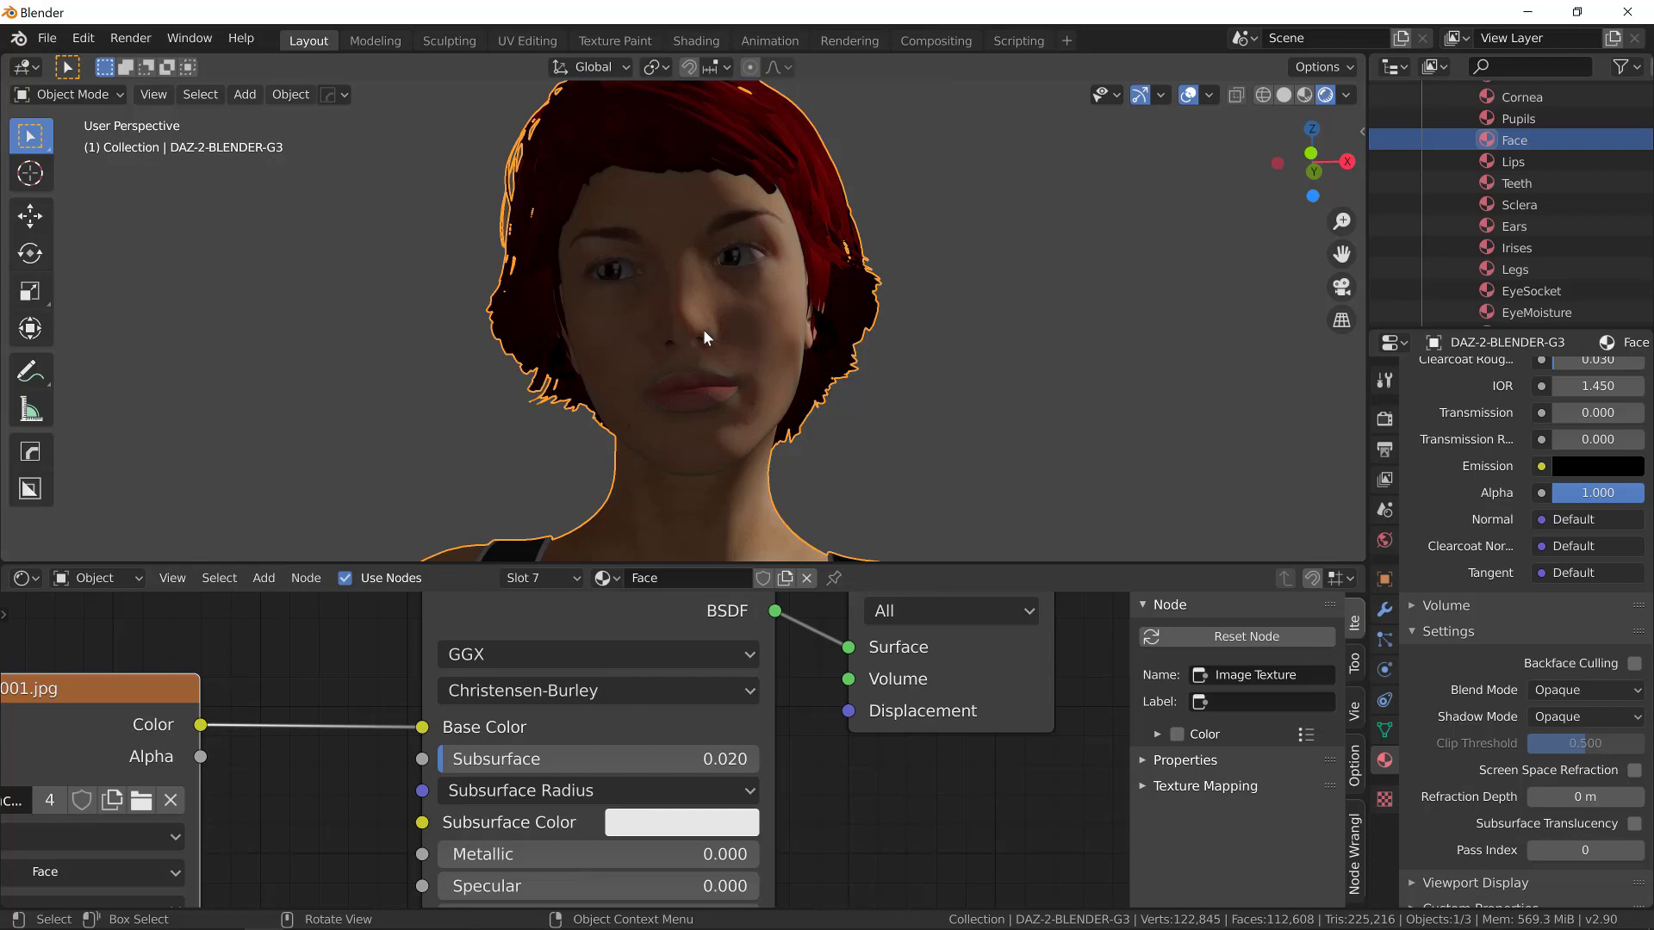
pyautogui.scroll(2, 704, 332)
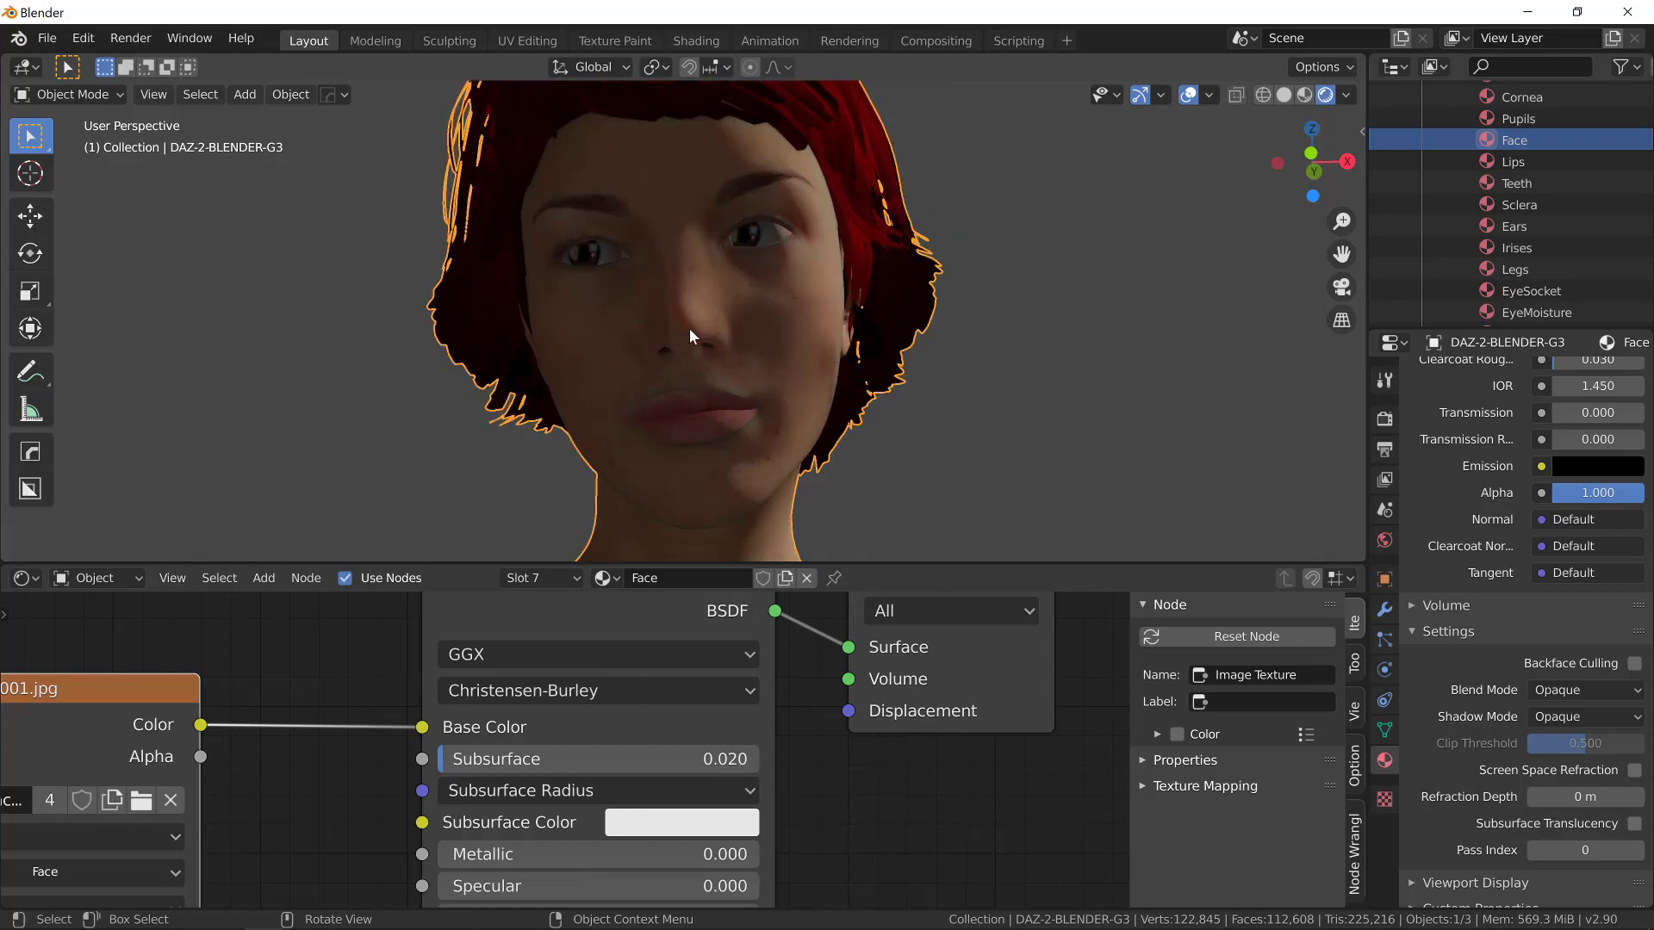
# Step: Set the Face material's Subsurface Color on the Principled BSDF to a light reddish pink
pyautogui.click(681, 823)
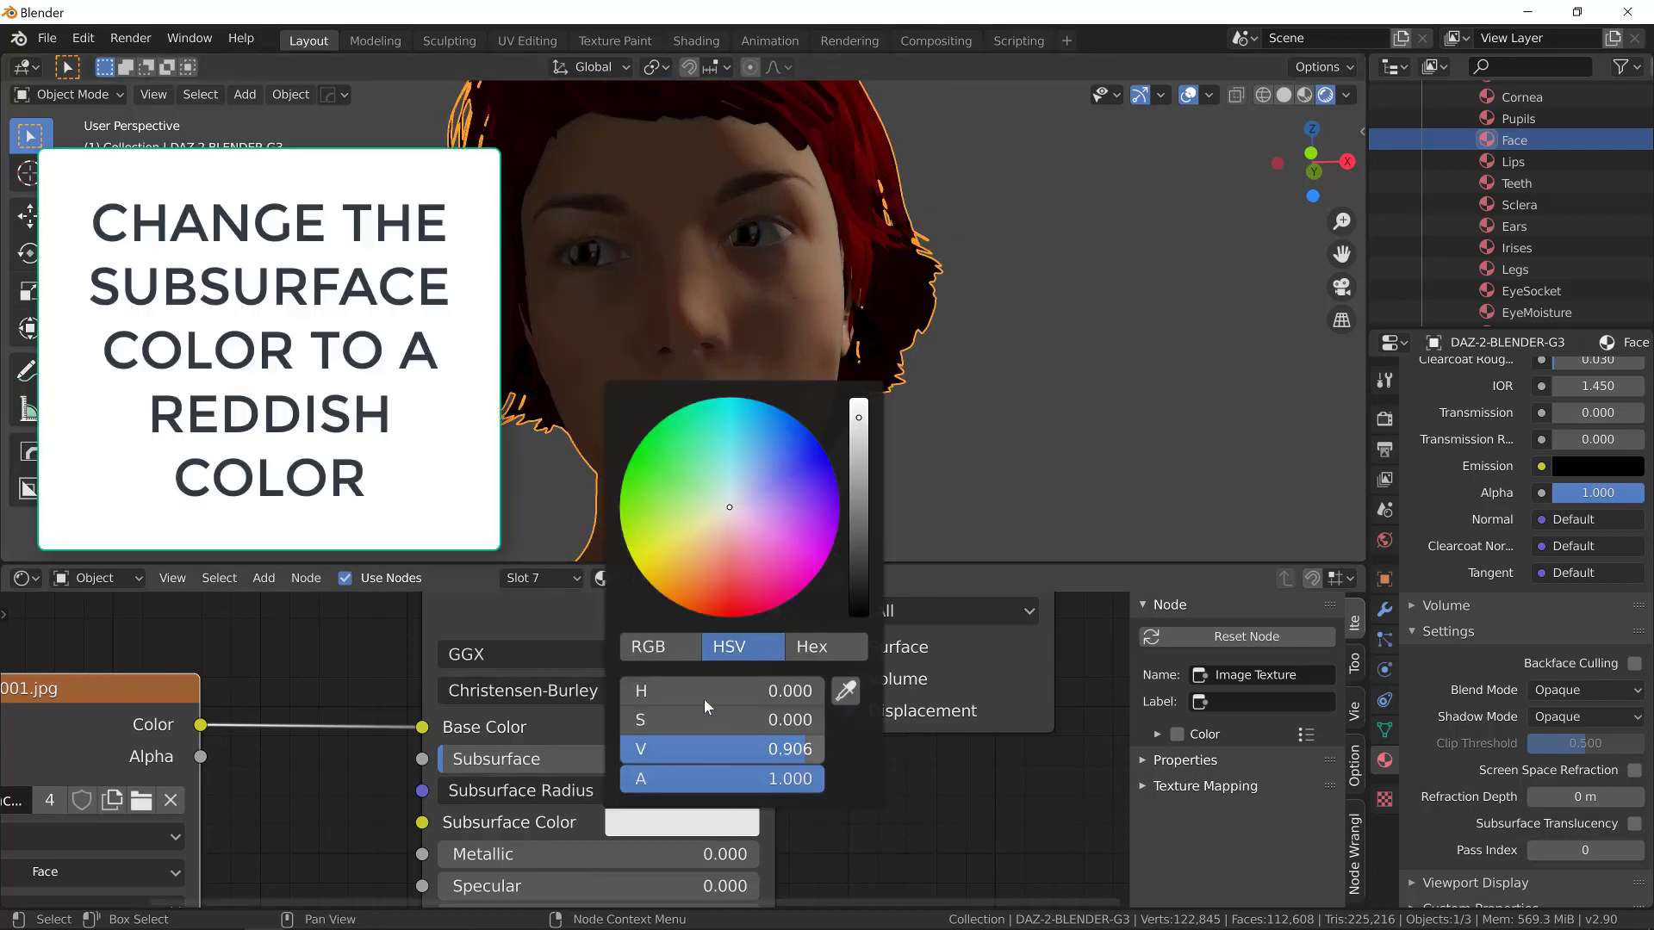
pyautogui.click(730, 546)
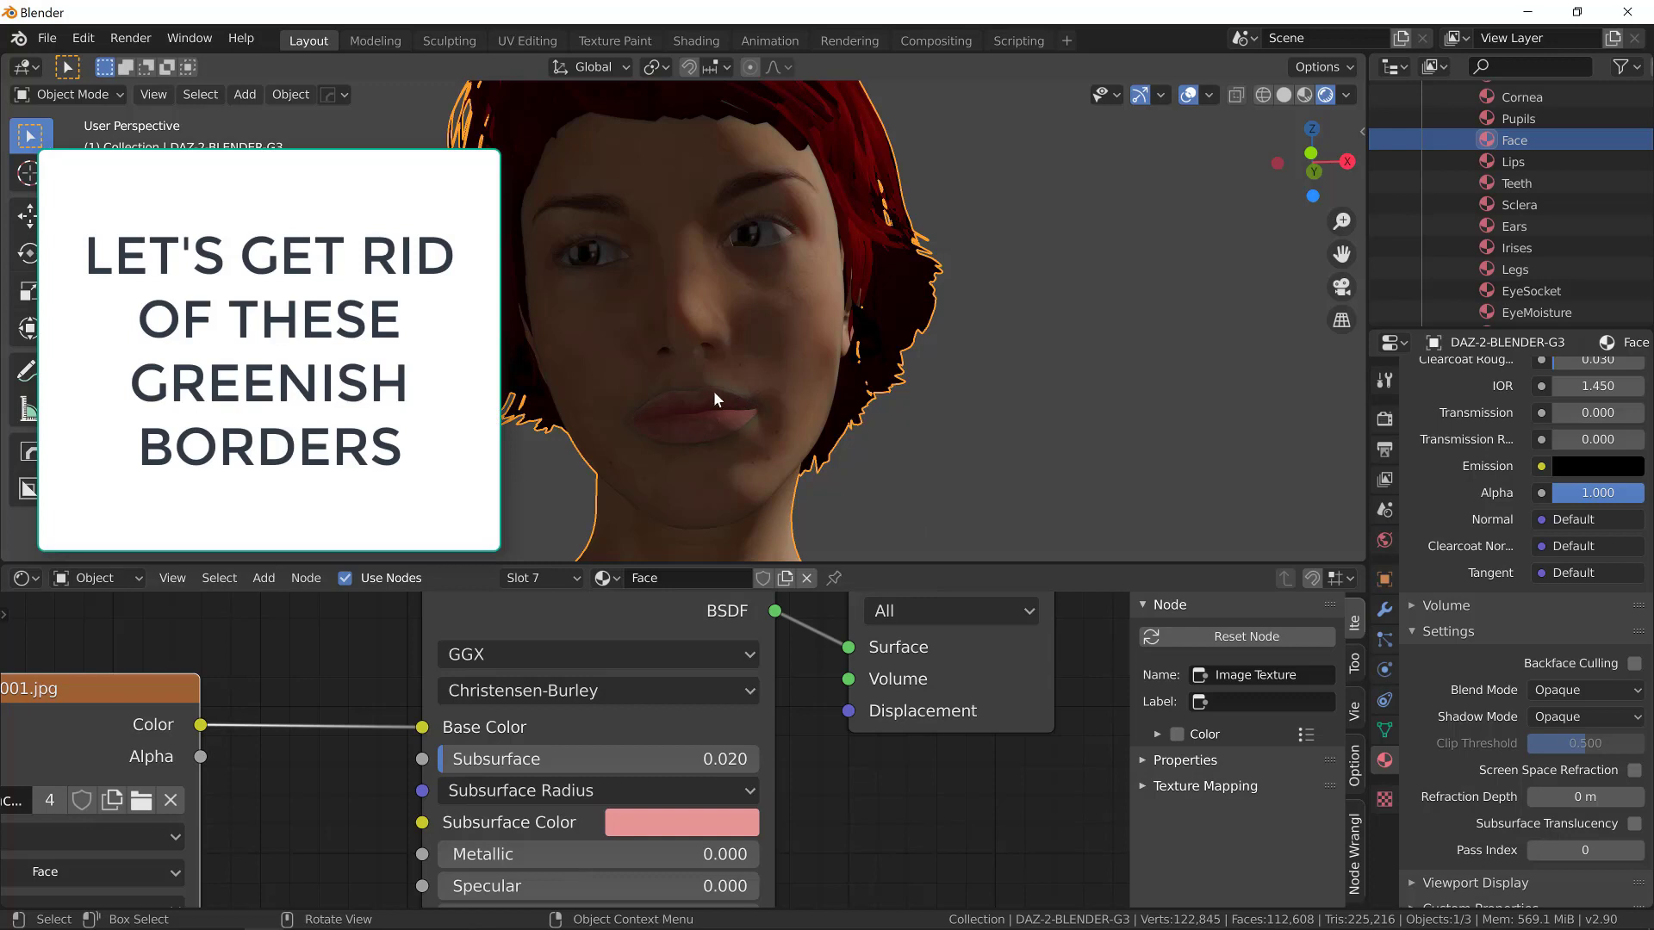
# Step: Select the Lips material, set its Subsurface to 0.02, and give its Subsurface Color a stronger red than the face
pyautogui.click(1436, 163)
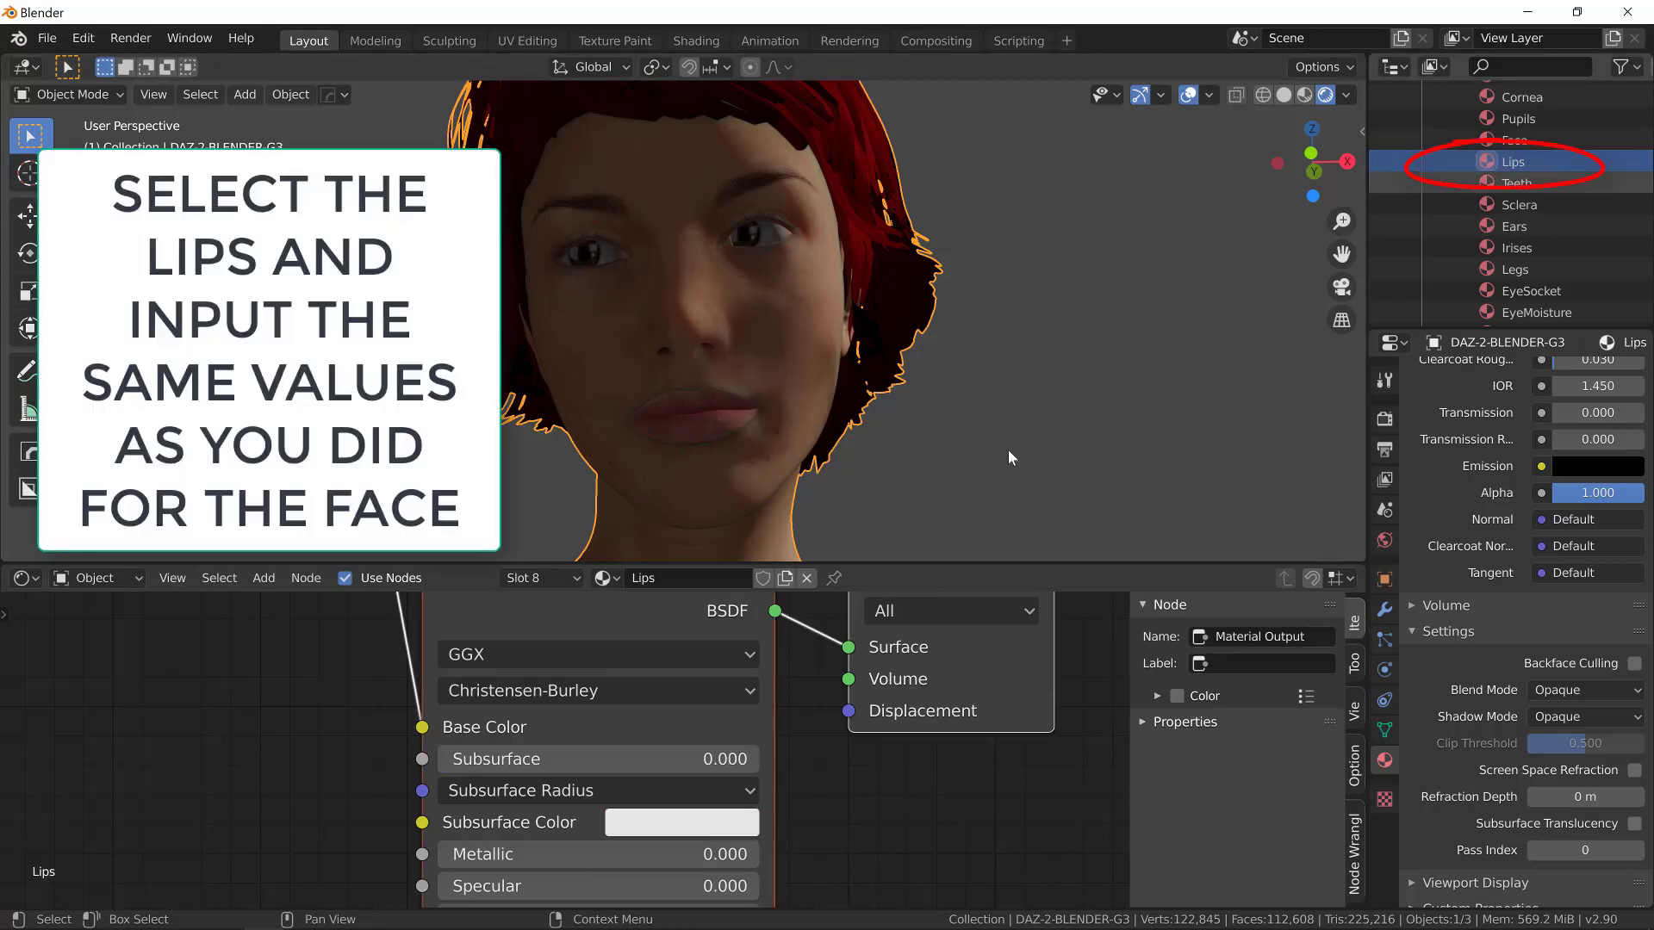
pyautogui.click(722, 759)
pyautogui.write('.02')
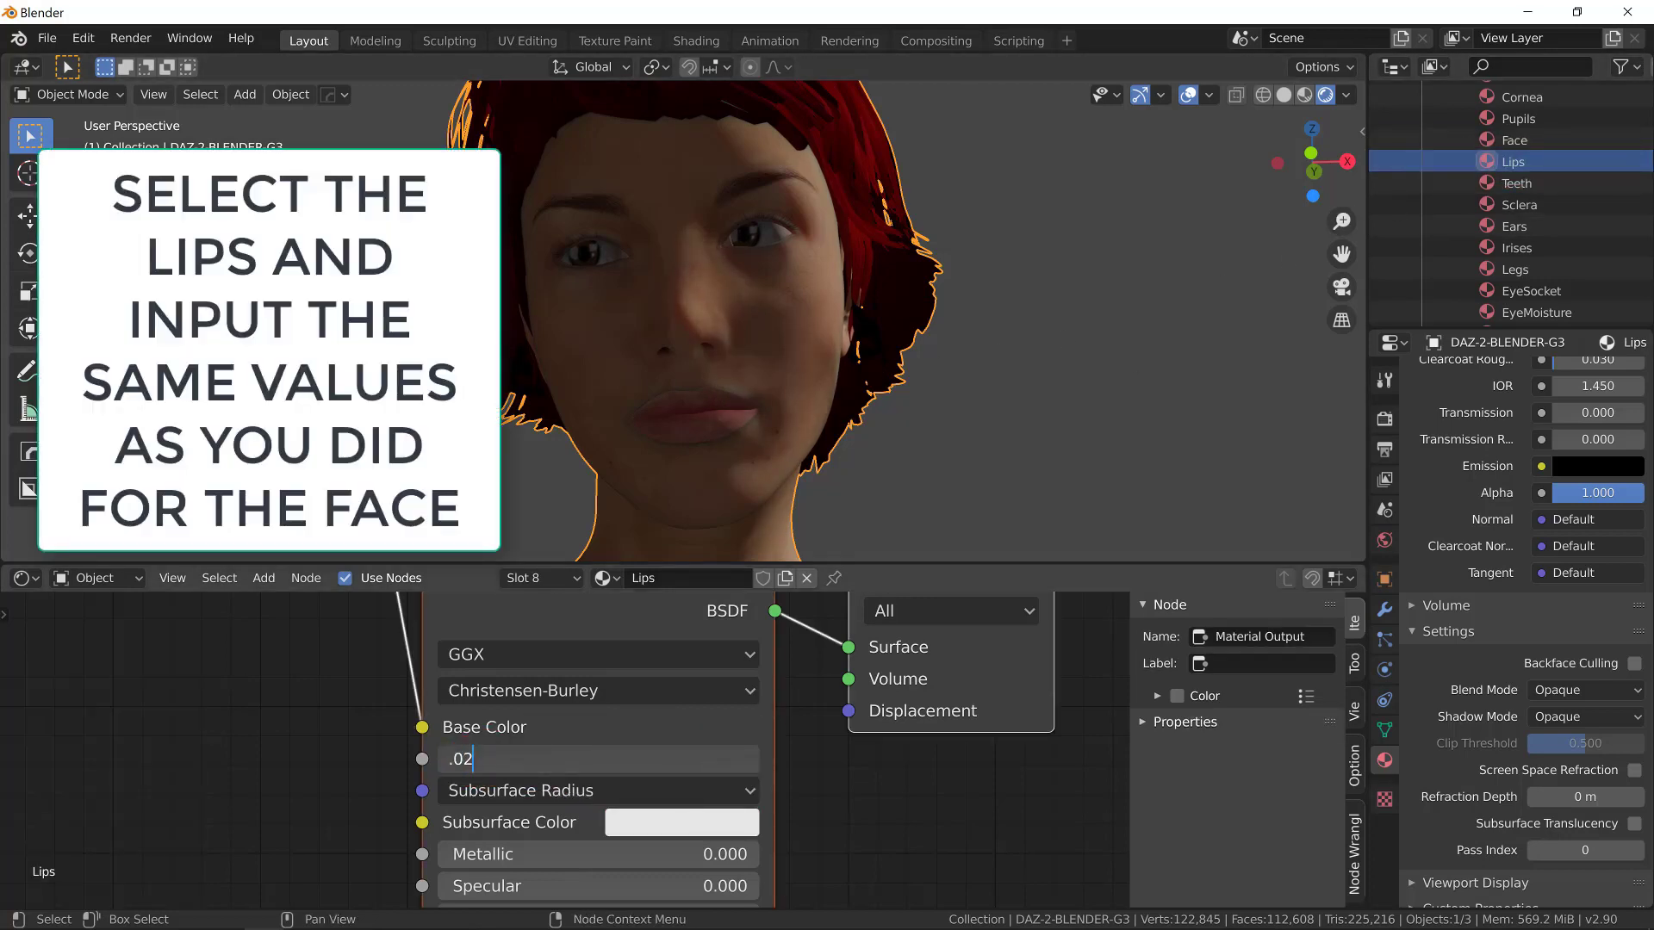
pyautogui.press('Return')
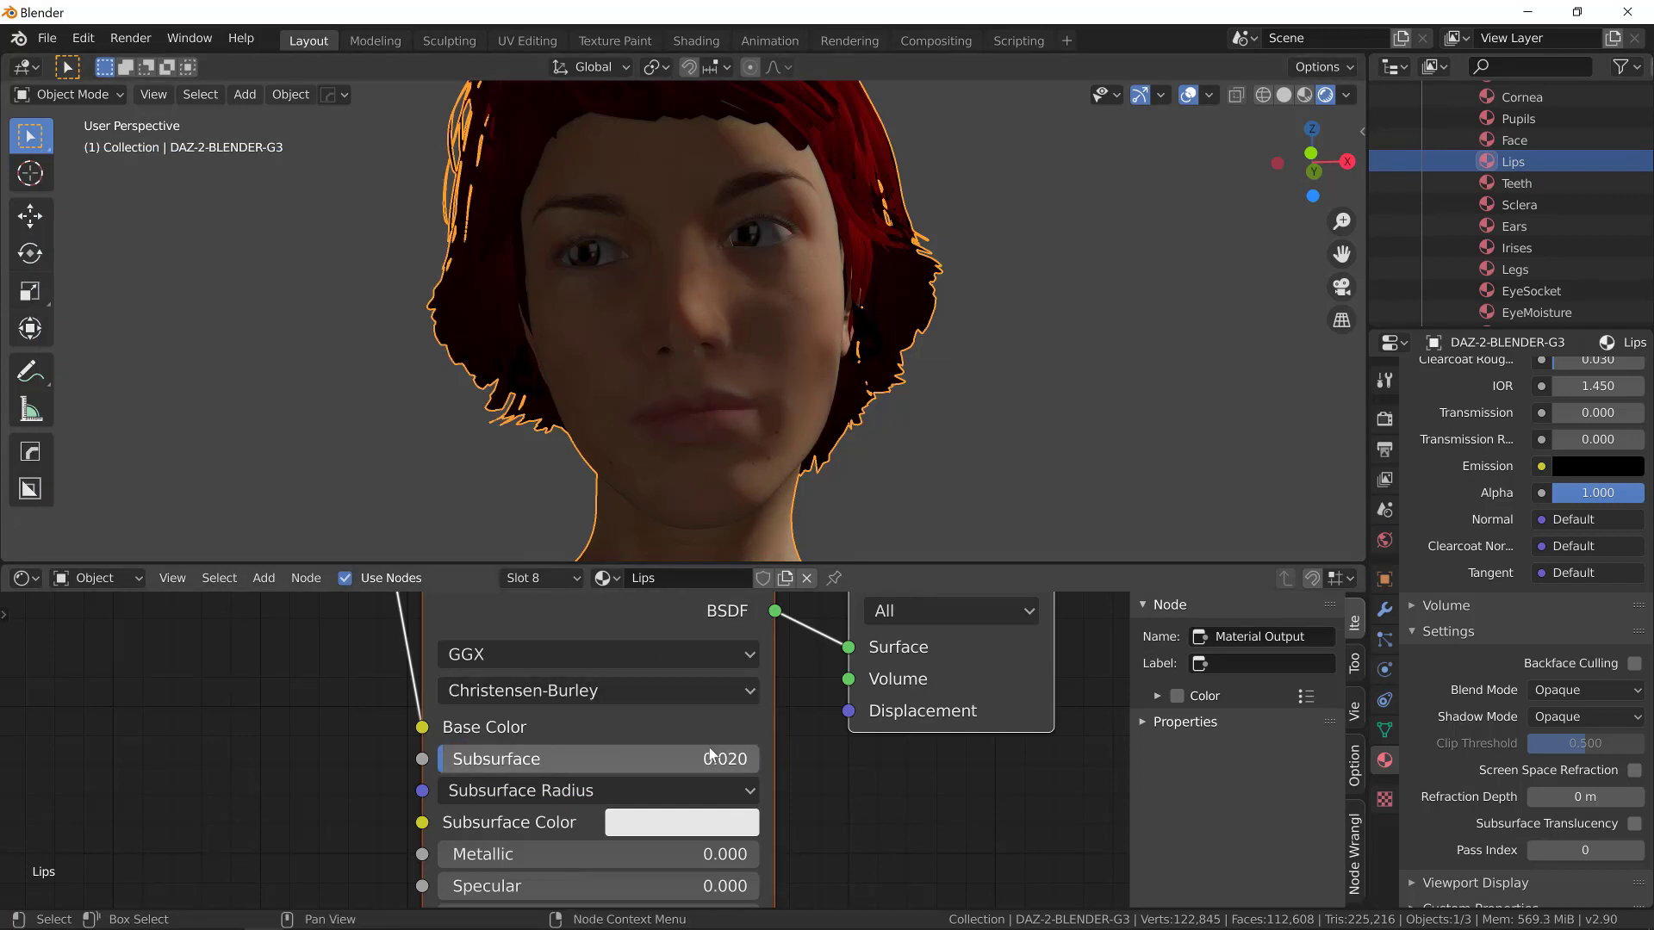
pyautogui.click(726, 820)
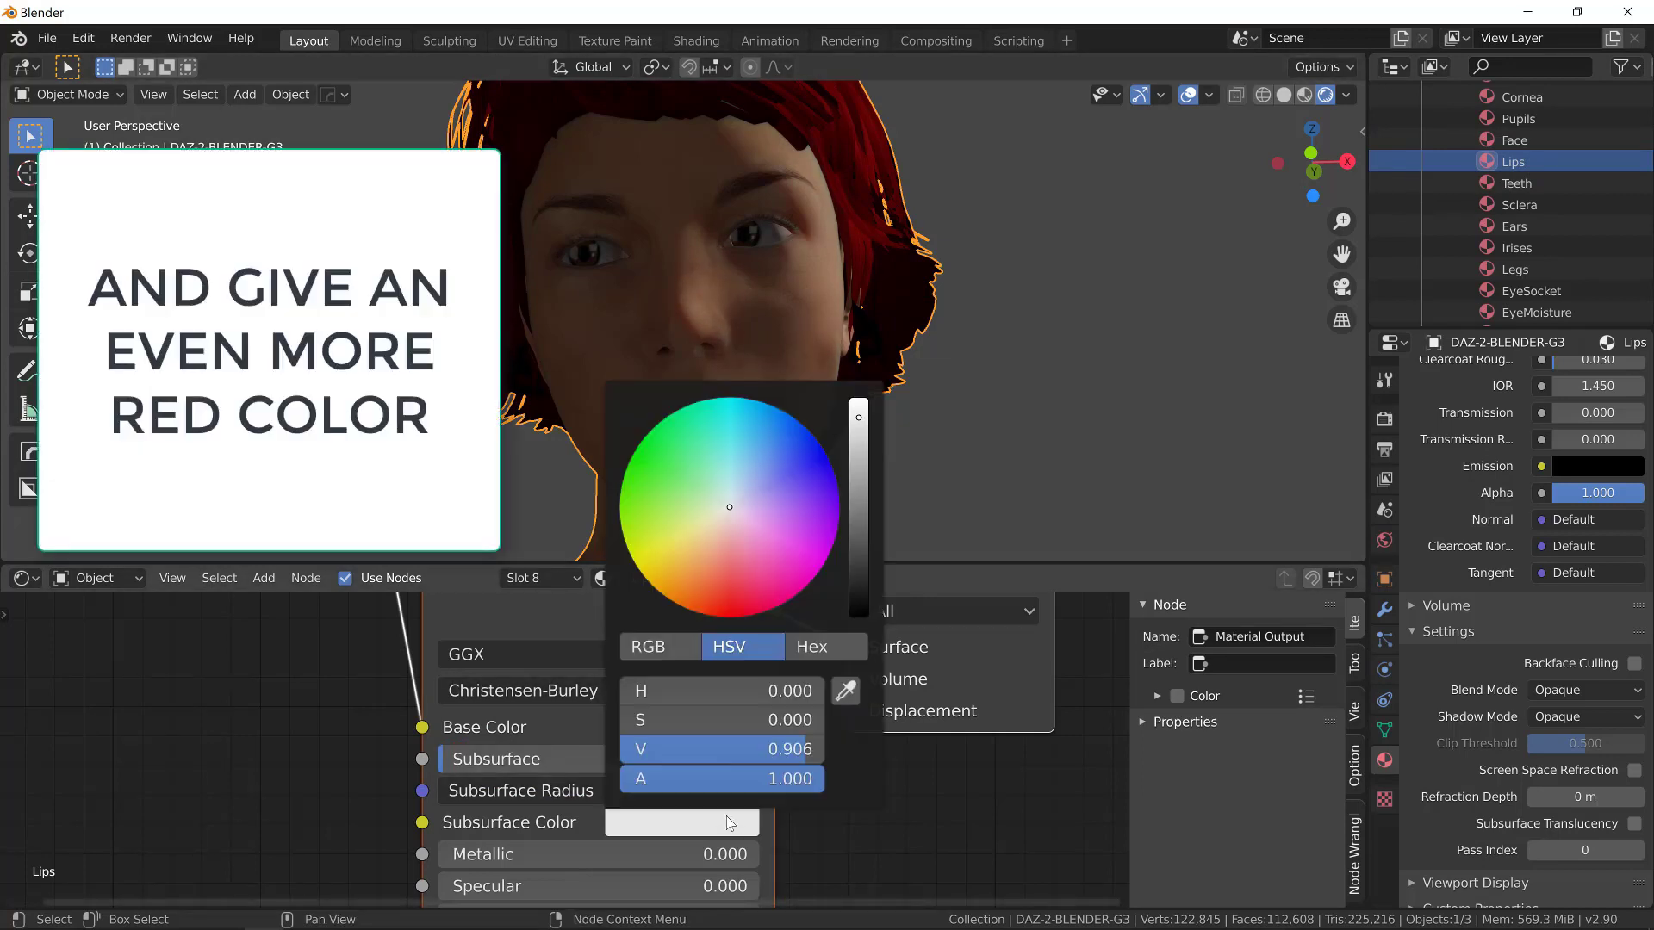
pyautogui.click(729, 586)
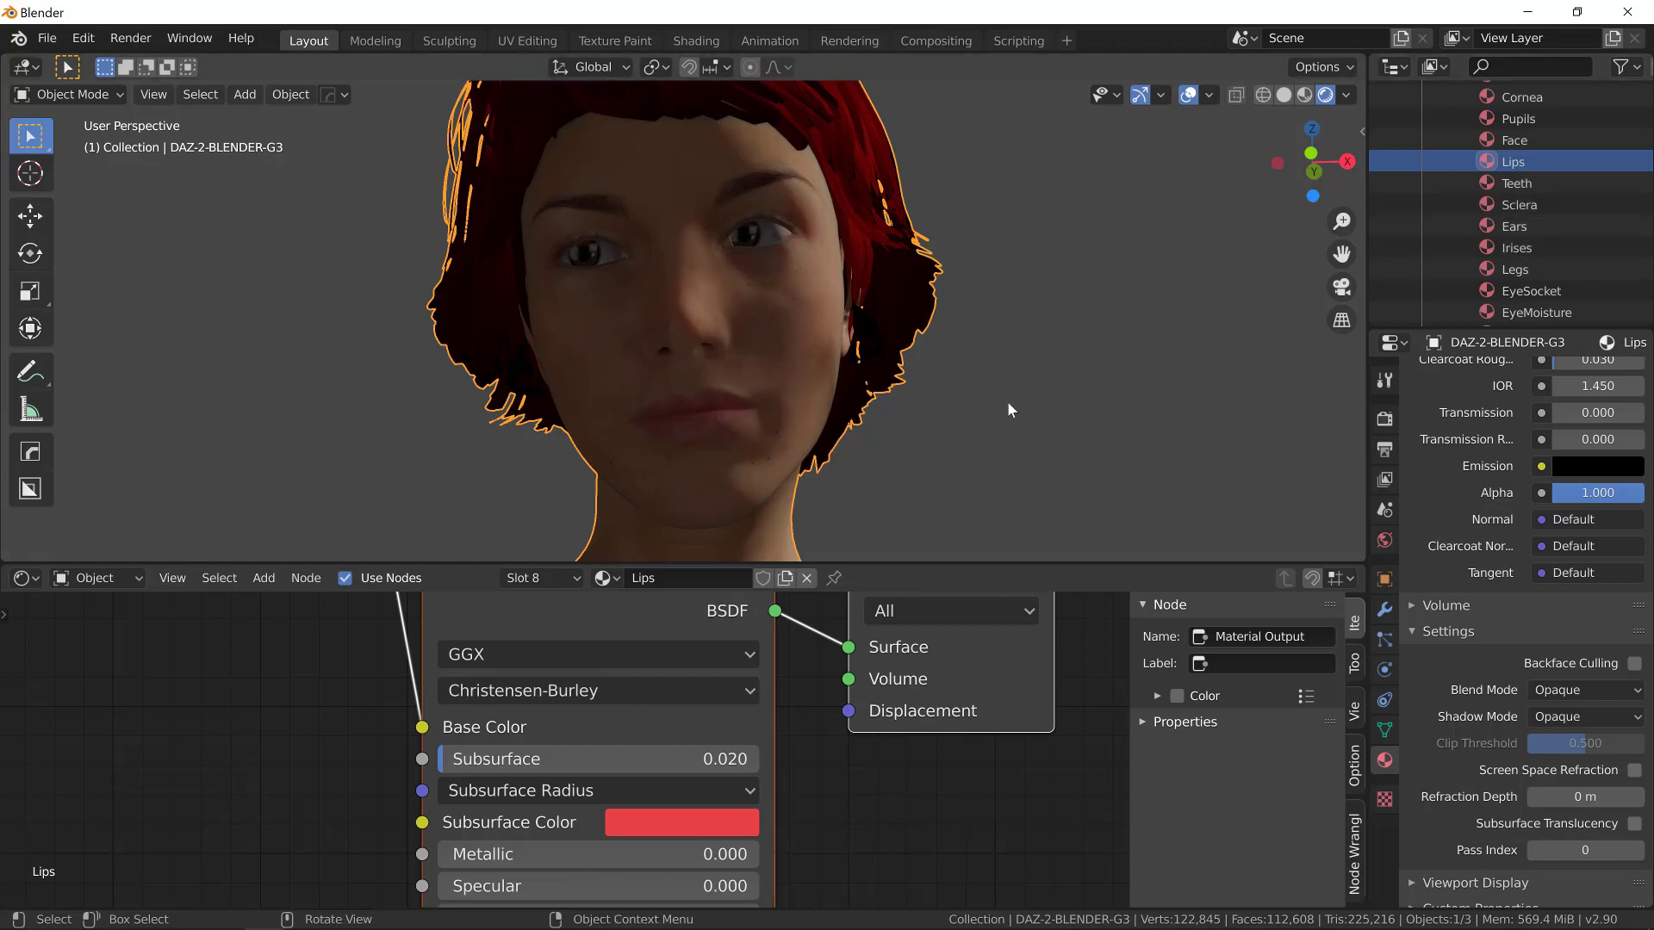
# Step: Inspect the neck seam and give the Torso material a Subsurface of 0.02 with a light reddish Subsurface Color
pyautogui.moveTo(1006, 401); pyautogui.dragTo(547, 464, button='middle')
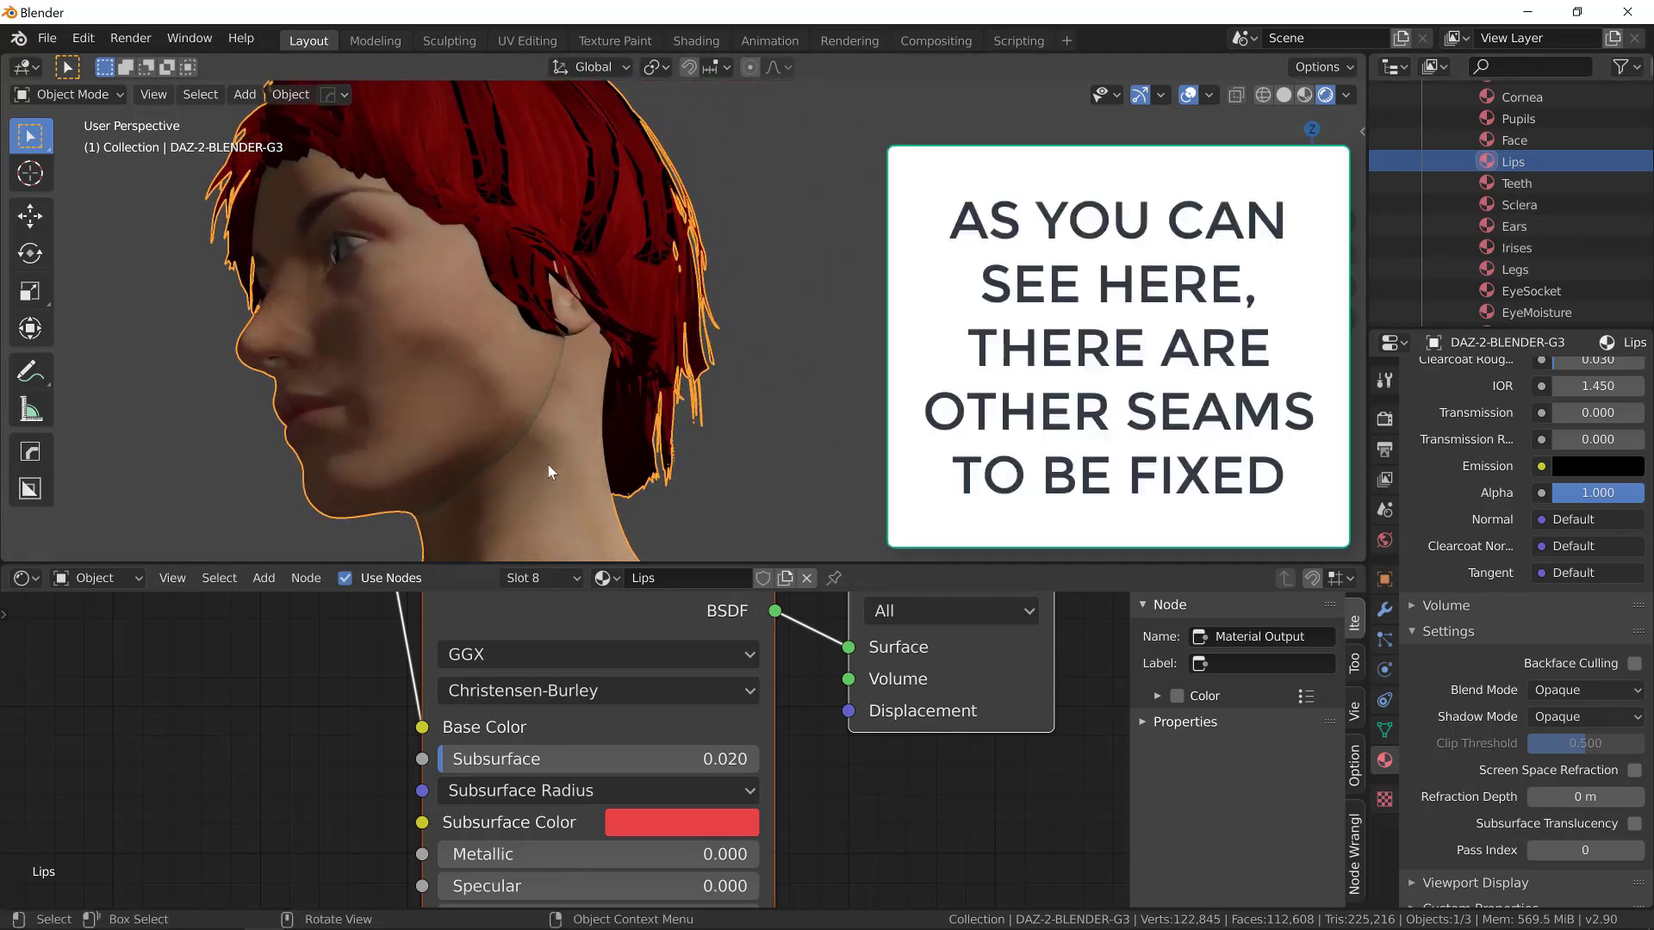
pyautogui.scroll(2, 1440, 163)
pyautogui.click(1515, 127)
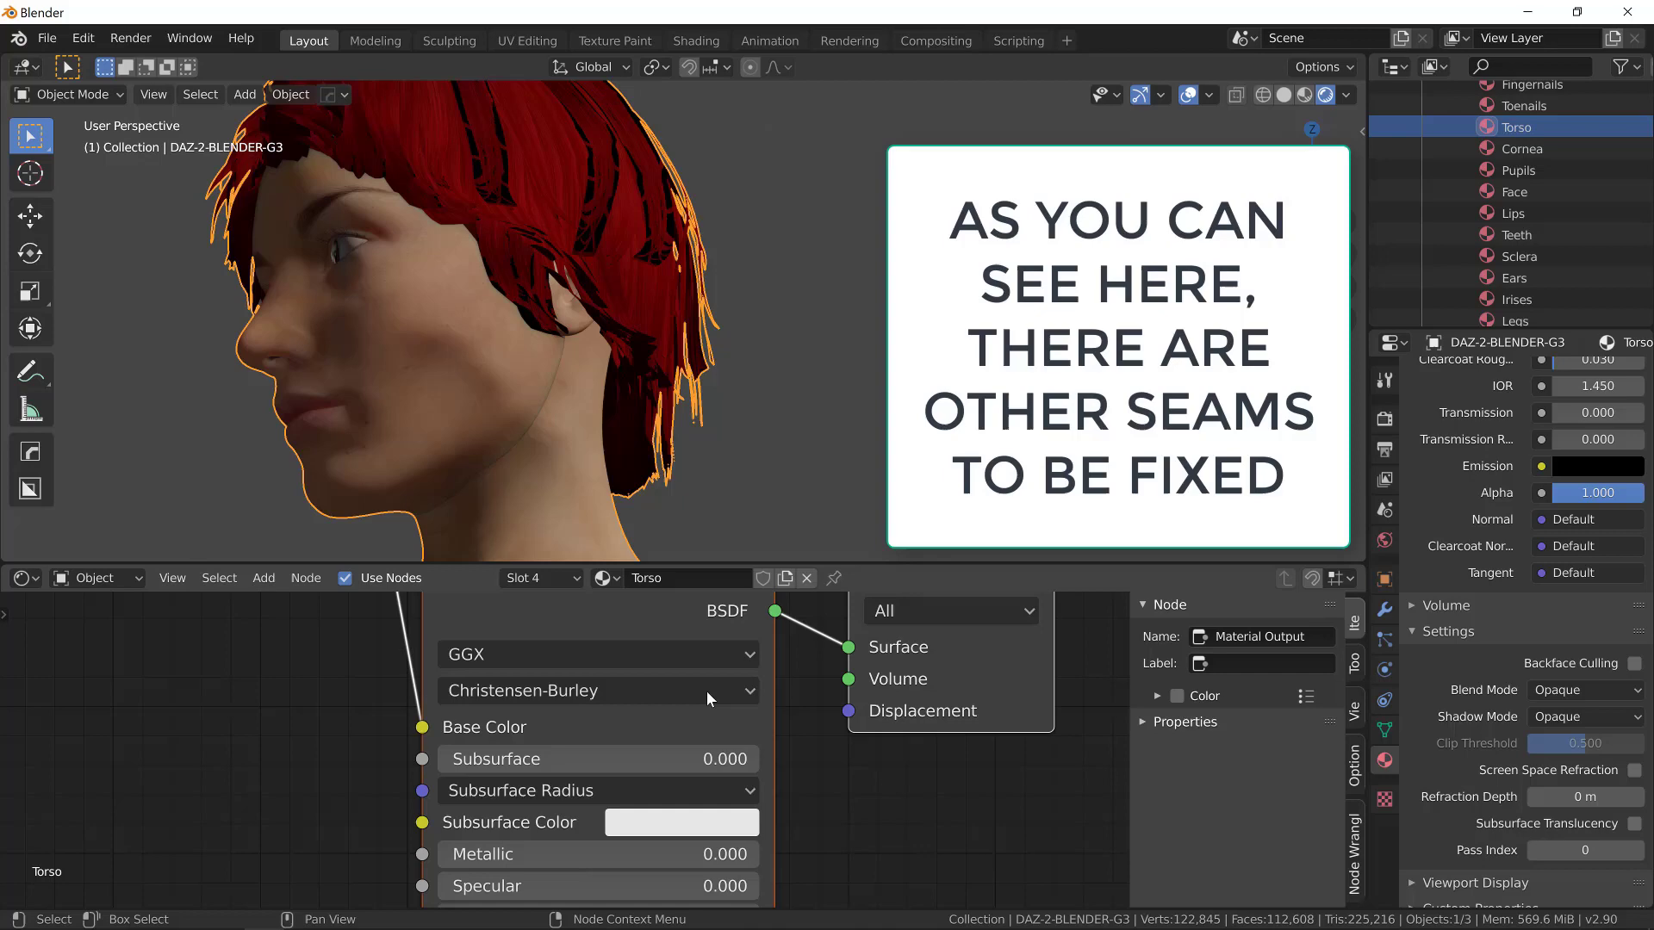
pyautogui.click(730, 820)
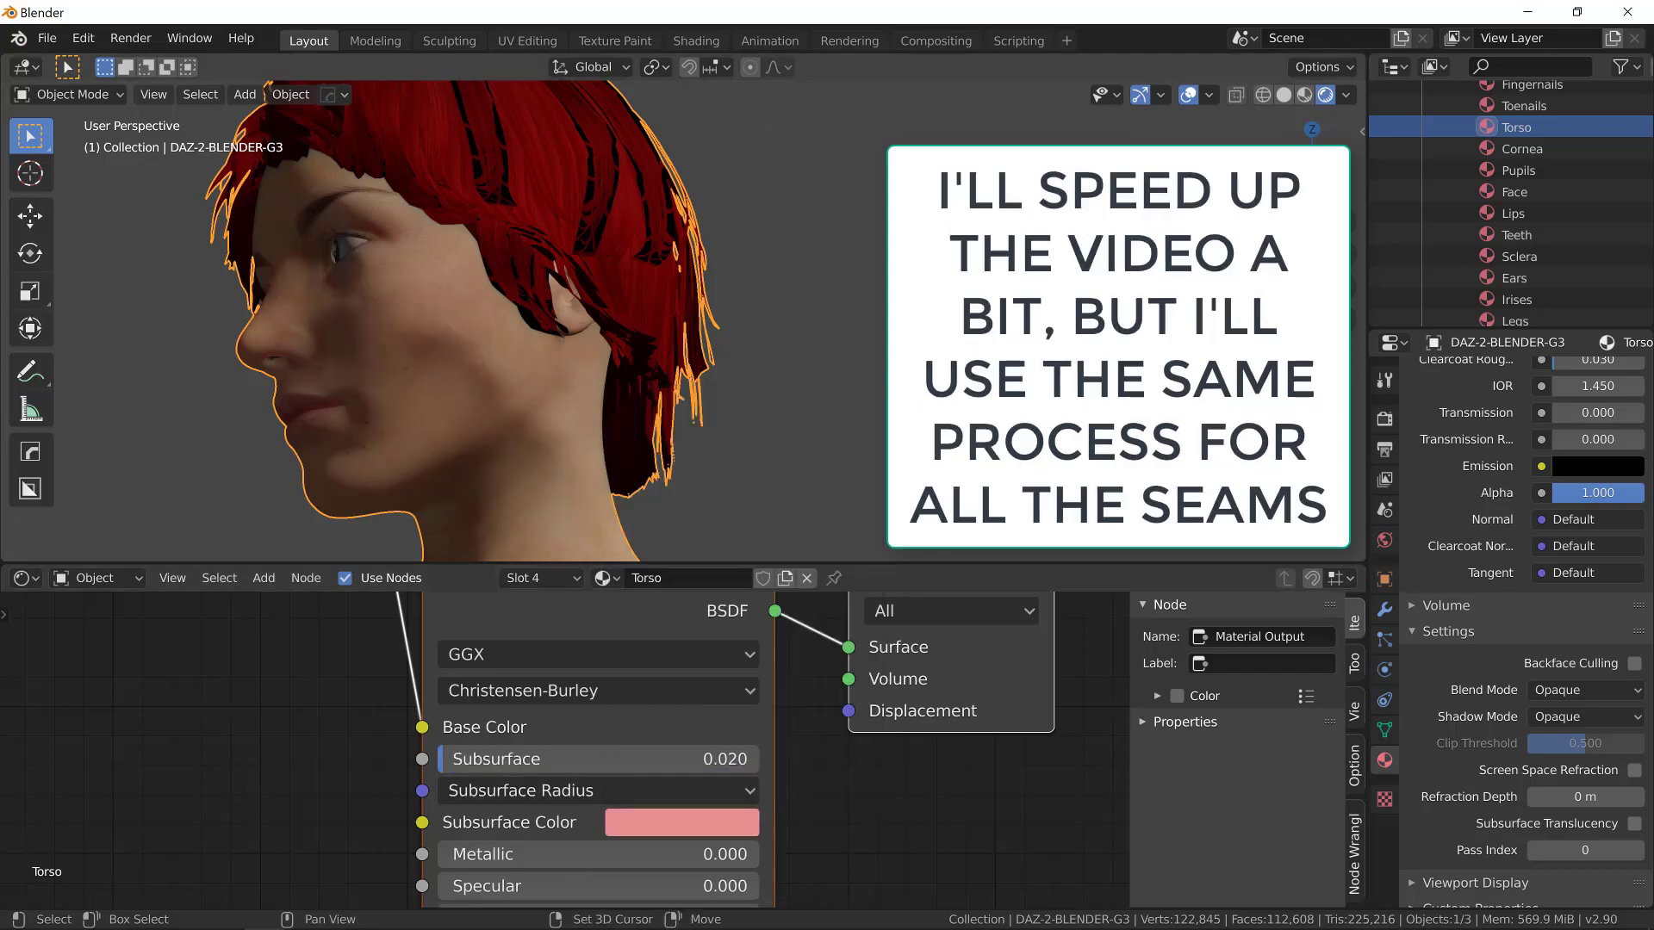
# Step: Select the Arms material, set its Subsurface to 0.02, and change its Subsurface Color to a light reddish pink
pyautogui.moveTo(874, 526); pyautogui.dragTo(775, 482, button='middle')
pyautogui.scroll(-2, 1439, 257)
pyautogui.scroll(-2, 1439, 257)
pyautogui.click(1440, 301)
pyautogui.click(690, 759)
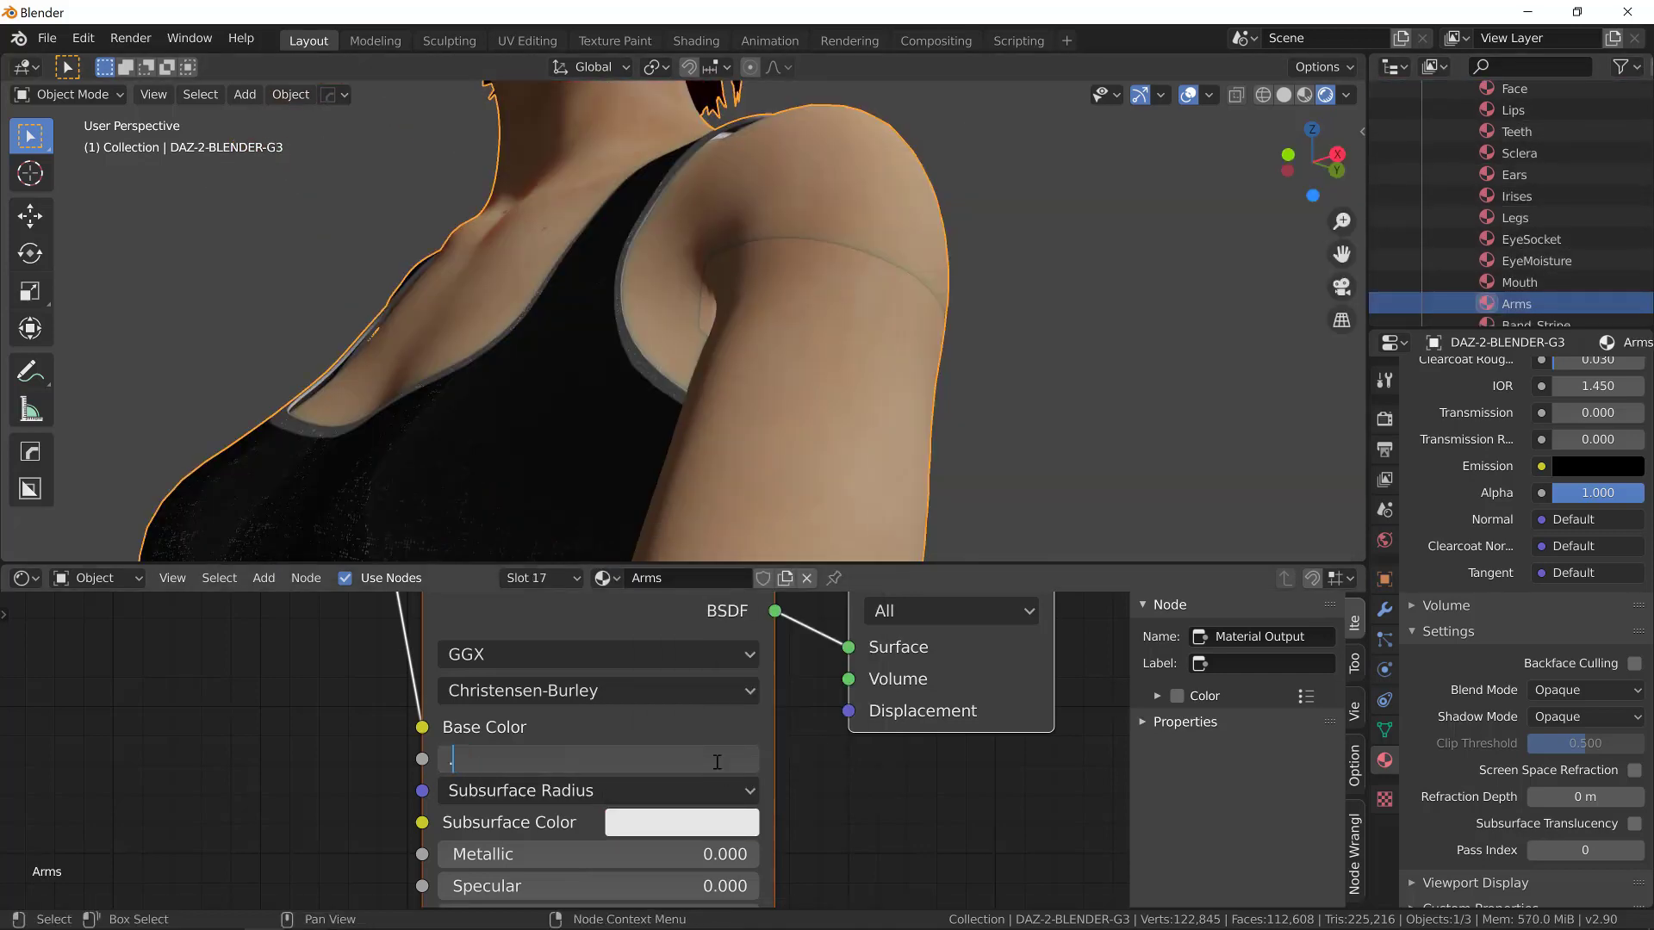
pyautogui.write('0.02')
pyautogui.press('Return')
pyautogui.click(731, 823)
pyautogui.click(730, 552)
# Step: Select the Legs material, set its Subsurface to 0.02, and change its Subsurface Color to a light reddish pink
pyautogui.click(1515, 218)
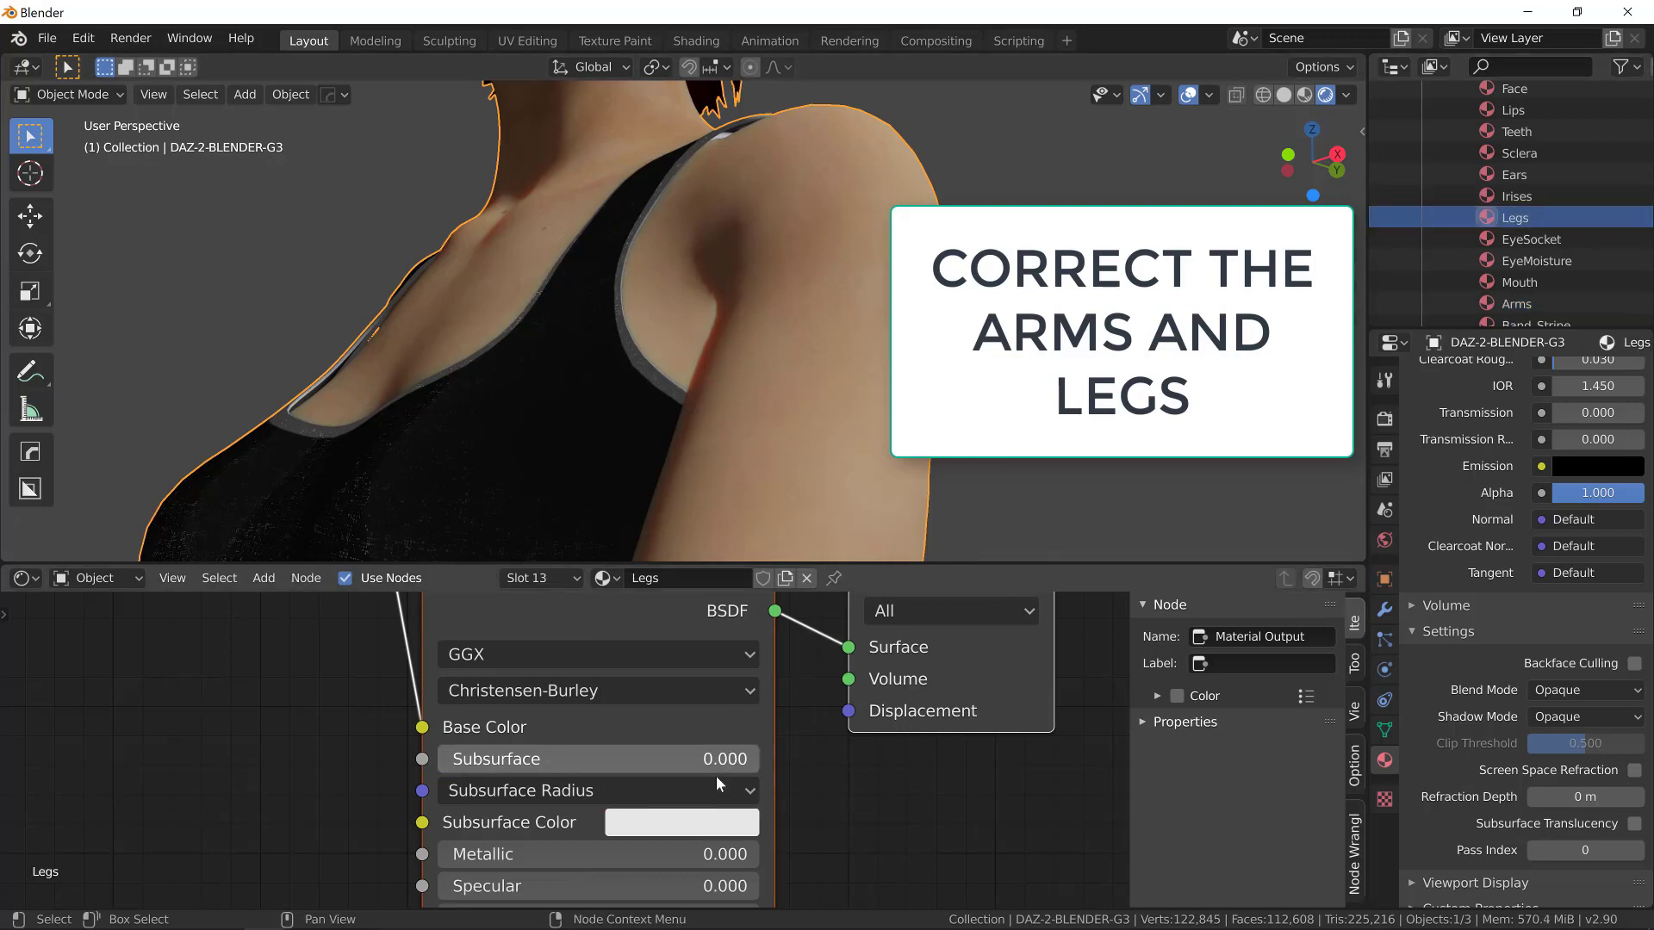
pyautogui.click(689, 759)
pyautogui.write('0.02')
pyautogui.press('Return')
pyautogui.click(730, 823)
pyautogui.click(731, 552)
# Step: Select the Fingernails material, set its Subsurface to 0.02, and change its Subsurface Color to a light reddish pink
pyautogui.scroll(-5, 1017, 459)
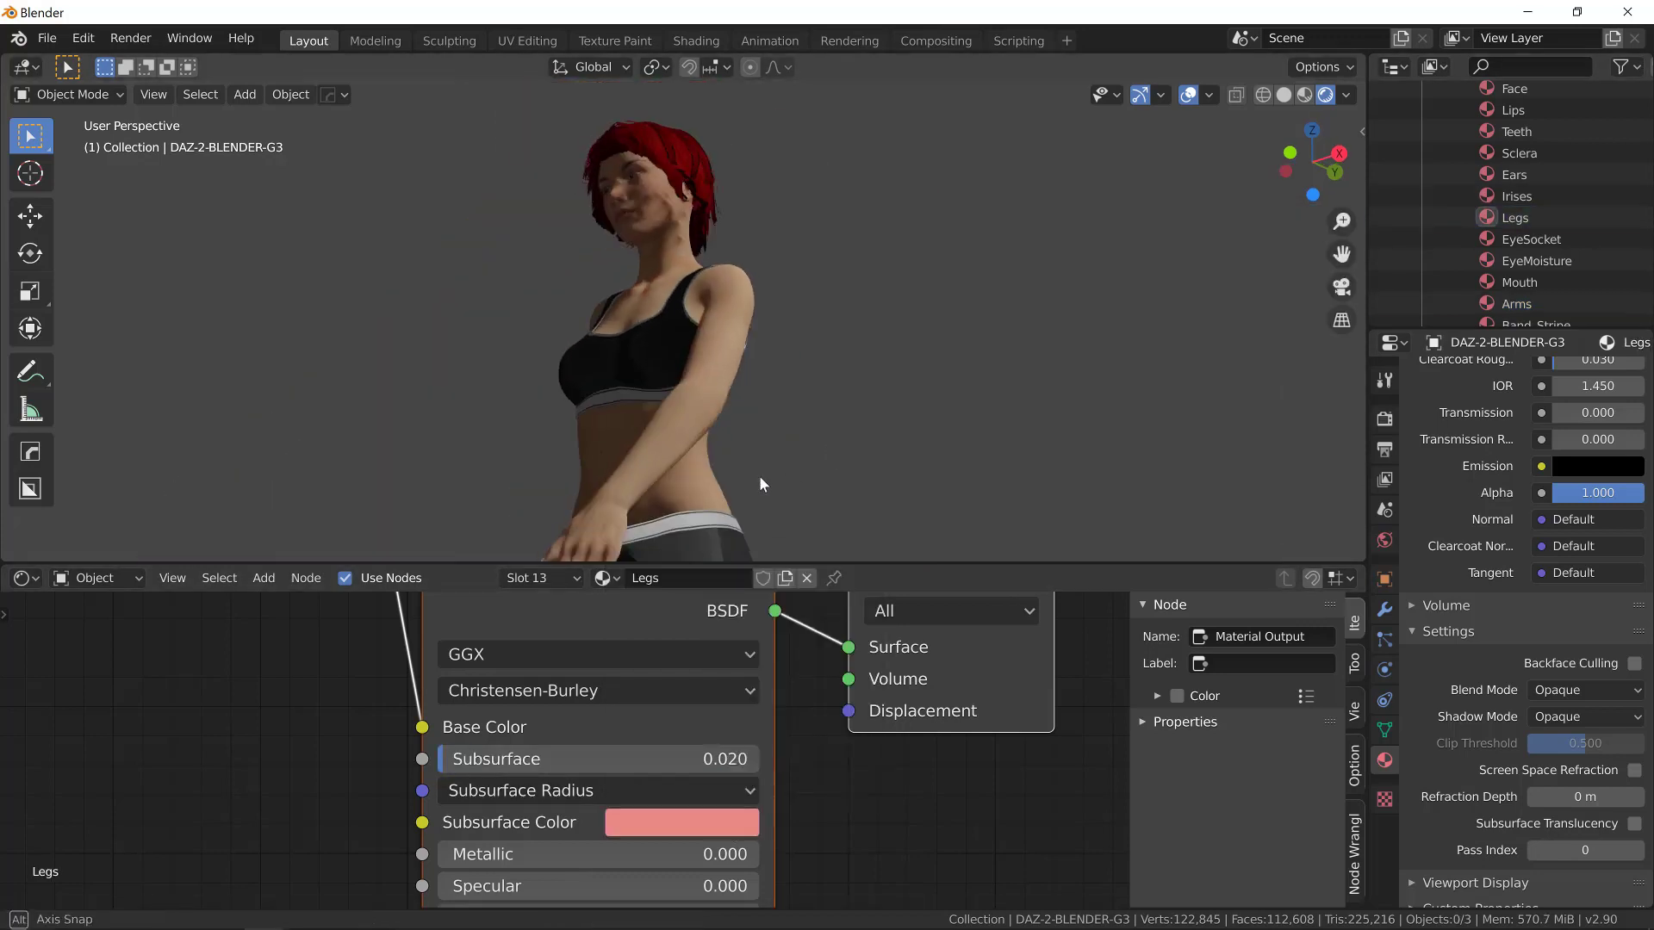
pyautogui.scroll(6, 758, 476)
pyautogui.scroll(5, 1470, 236)
pyautogui.click(1426, 204)
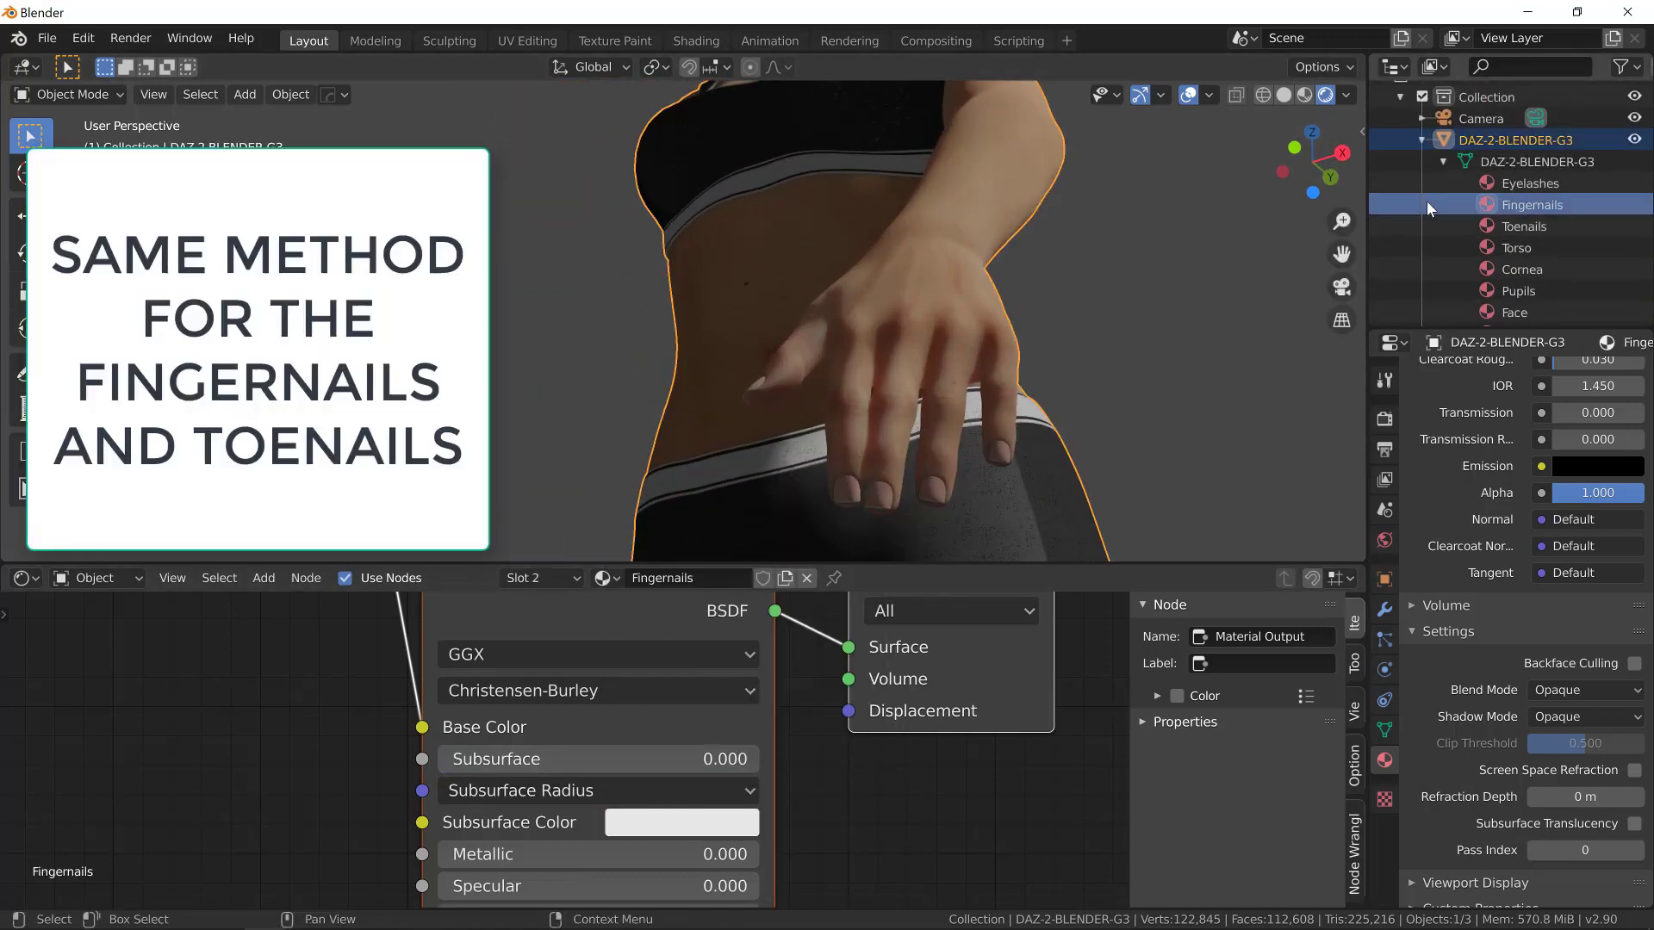
pyautogui.click(689, 759)
pyautogui.write('0.02')
pyautogui.press('Return')
pyautogui.click(680, 822)
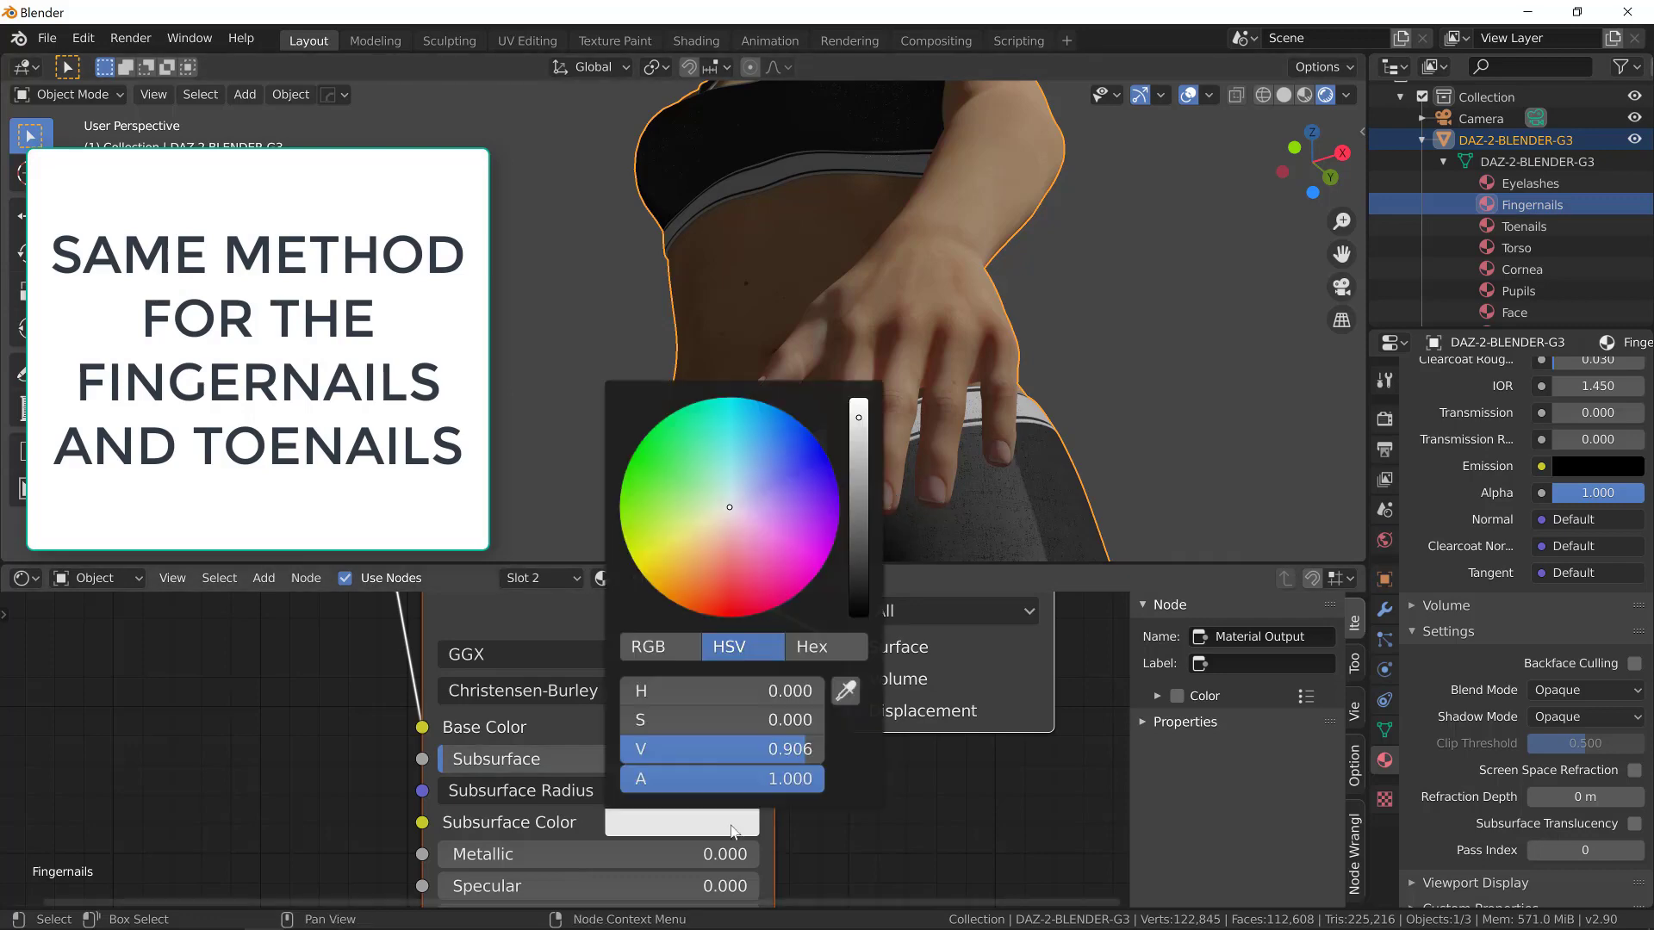
pyautogui.click(731, 552)
# Step: Give the Toenails material a Subsurface of 0.02 and a light reddish pink Subsurface Color
pyautogui.keyDown('ctrl'); pyautogui.click(1445, 204); pyautogui.keyUp('ctrl')
pyautogui.click(1457, 226)
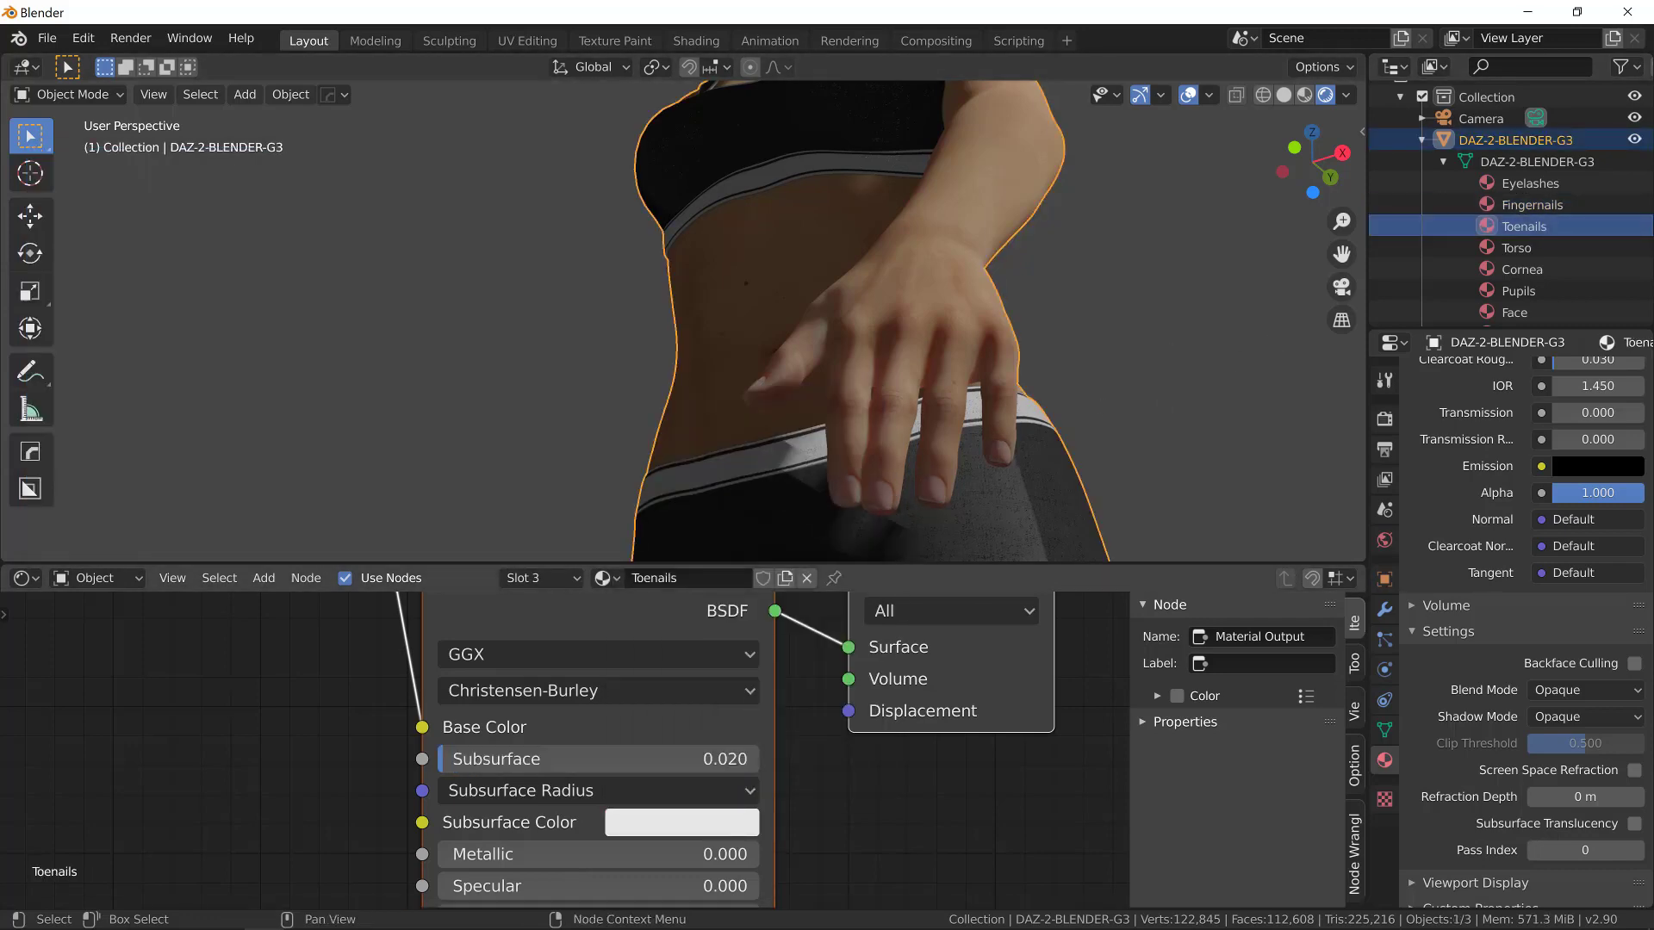
pyautogui.click(681, 823)
pyautogui.click(730, 552)
# Step: Select the hair's Base material and set its blend mode to Alpha Blend
pyautogui.moveTo(1144, 367); pyautogui.dragTo(974, 406, button='middle')
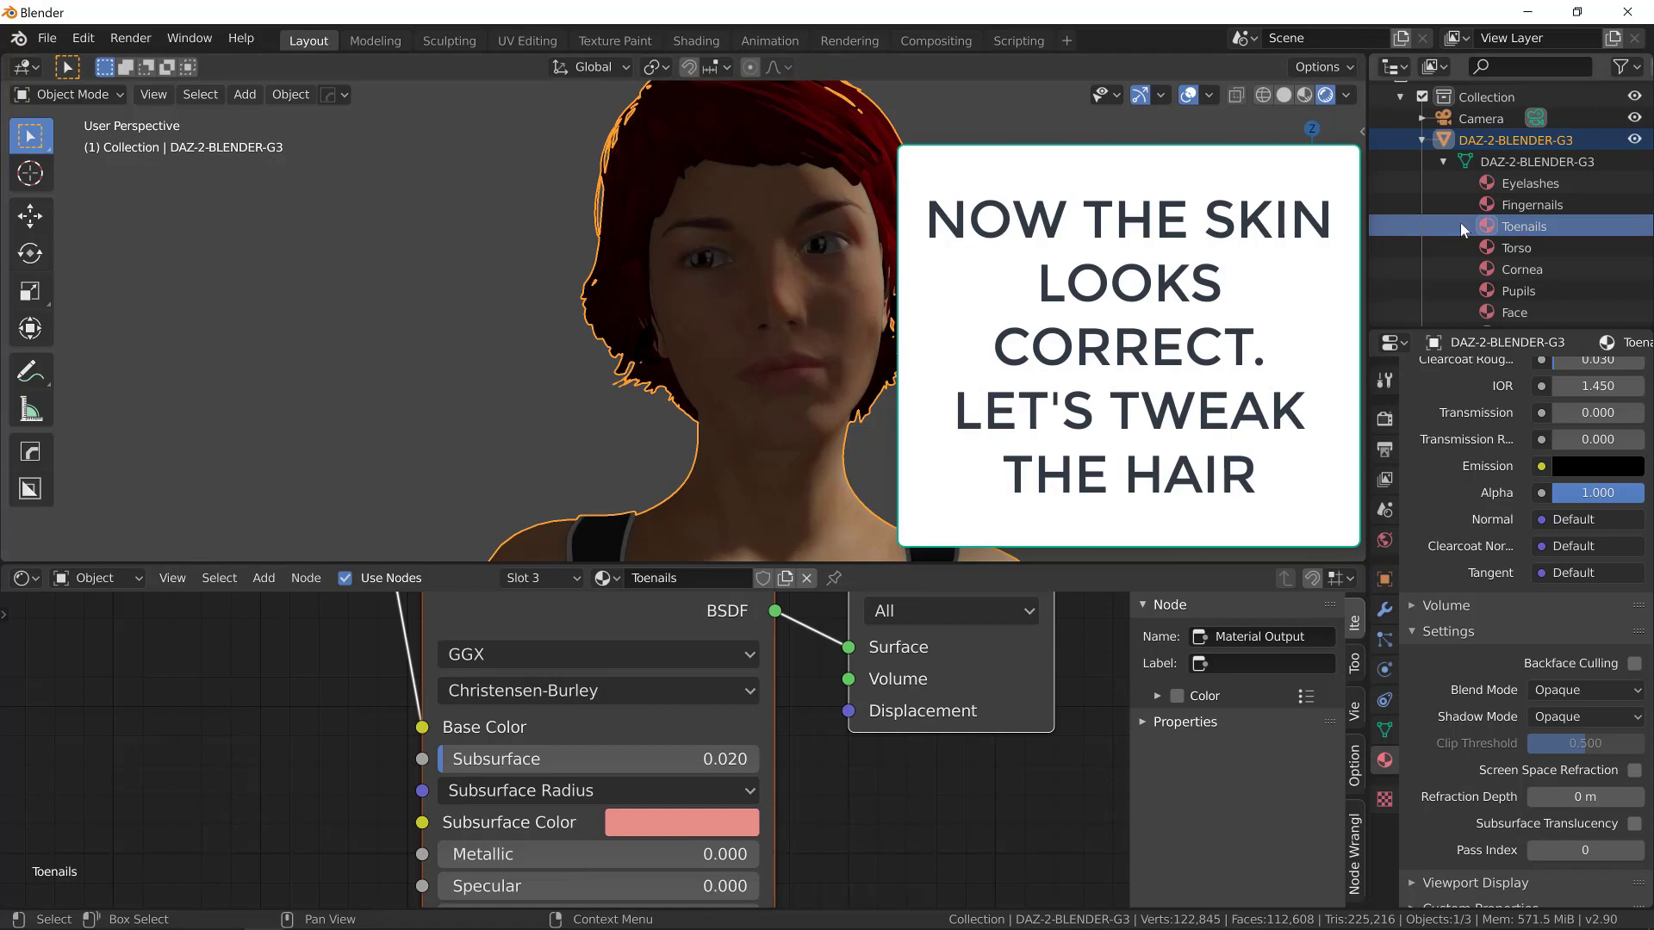
pyautogui.scroll(-8, 1459, 221)
pyautogui.scroll(-5, 1455, 219)
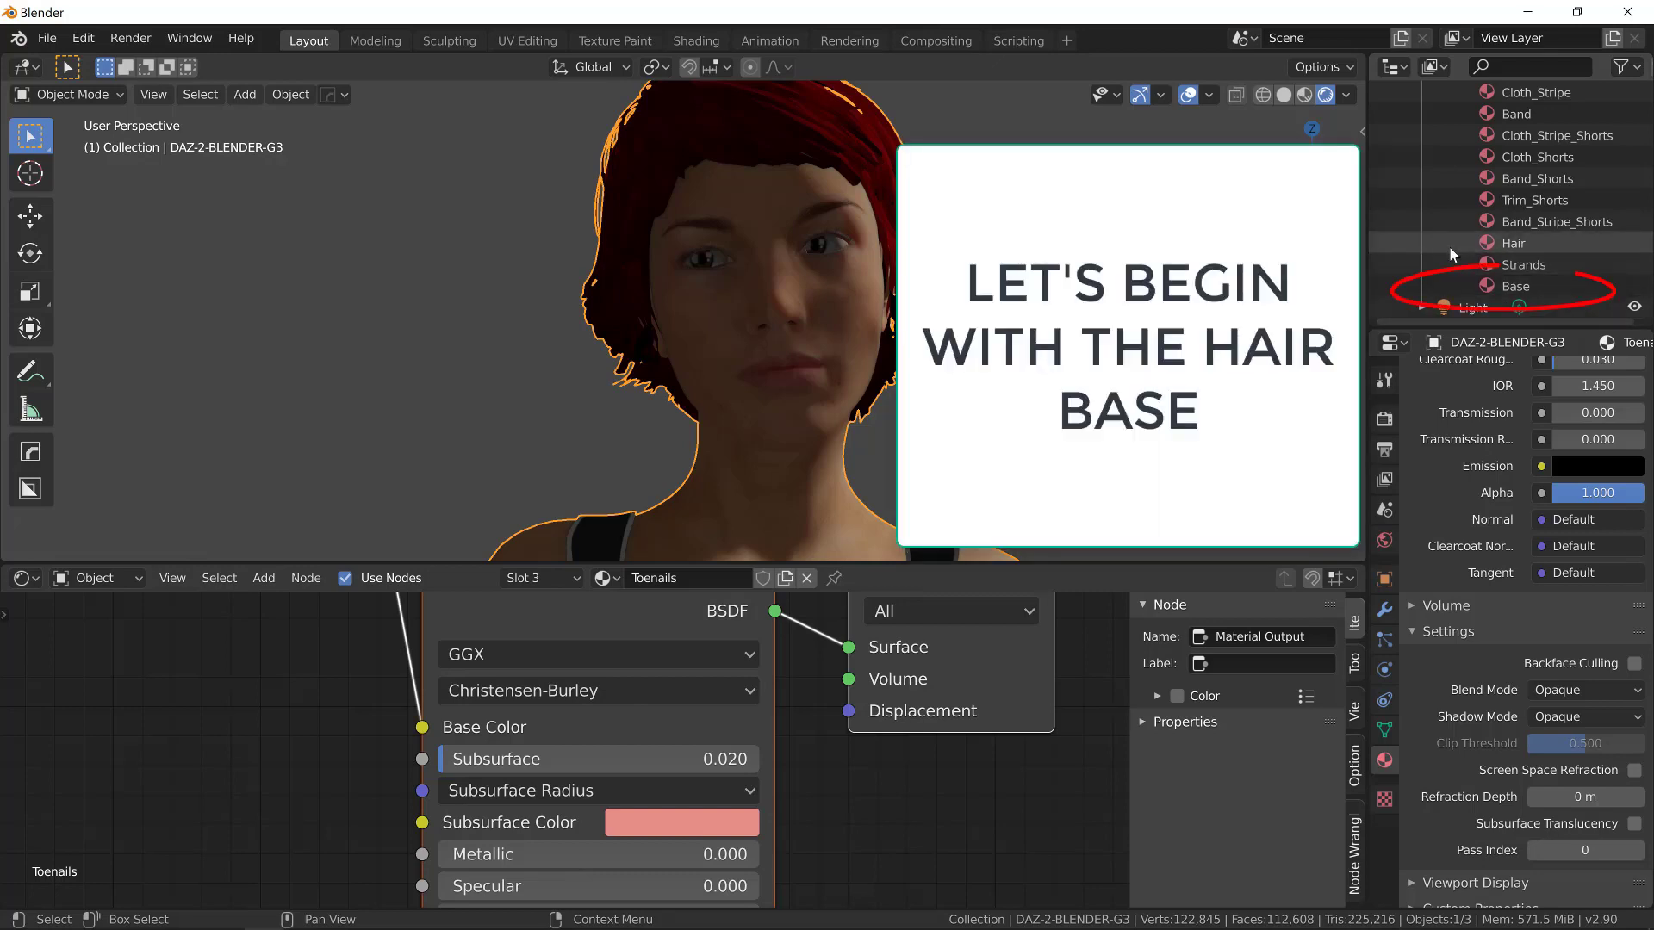
pyautogui.click(1453, 284)
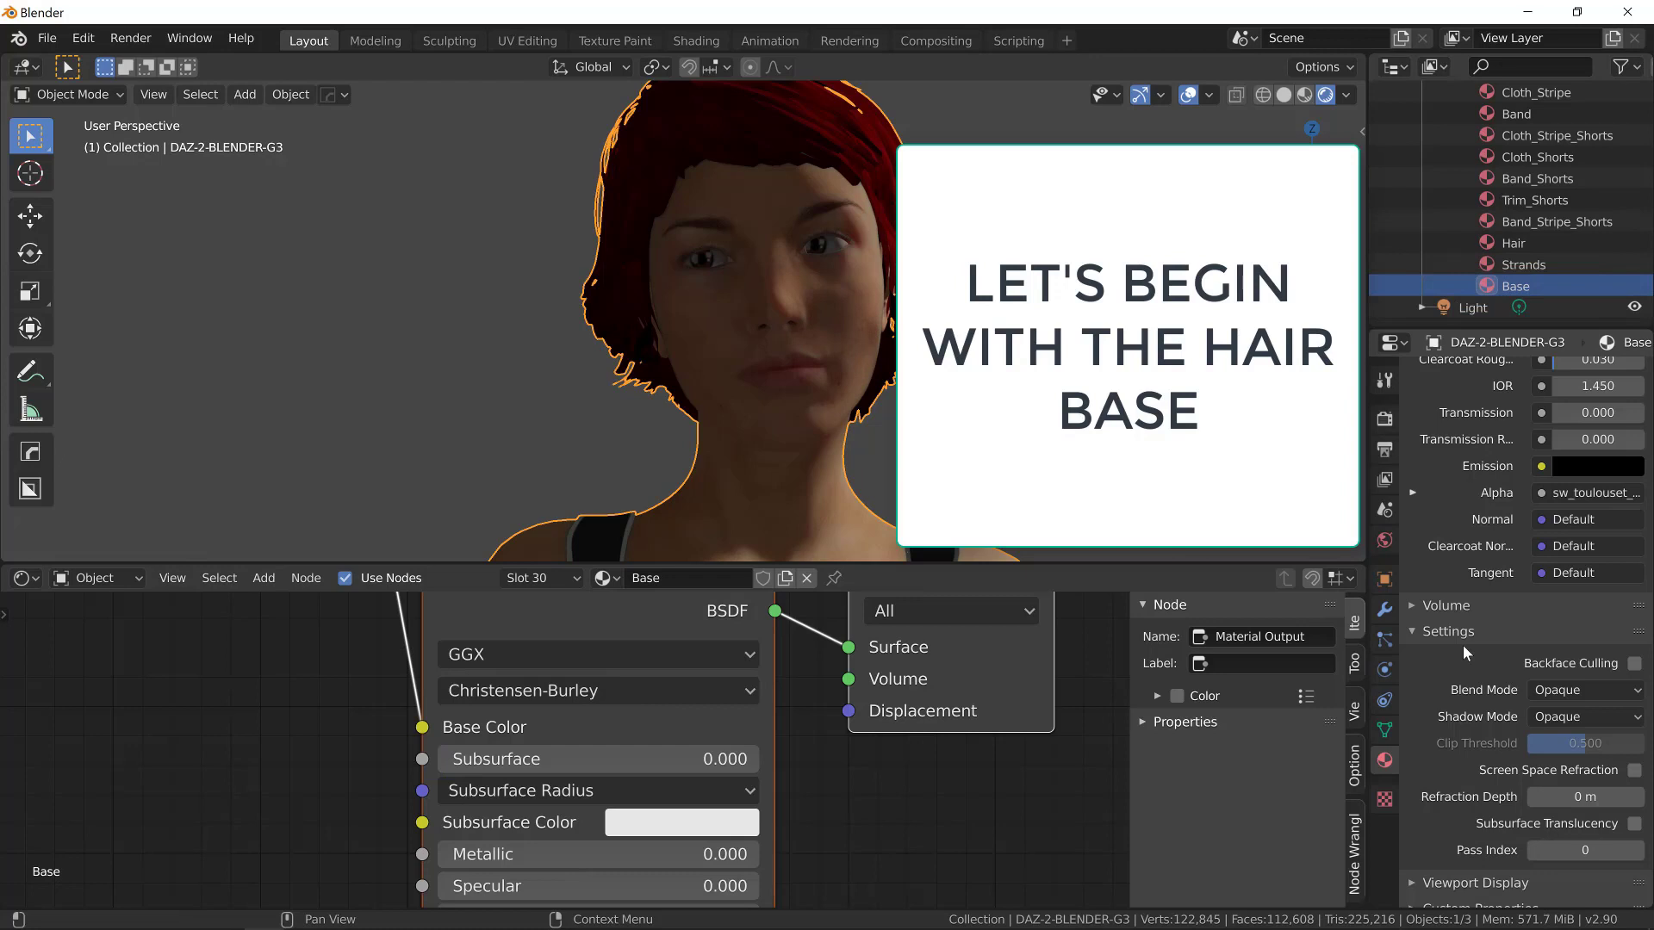
pyautogui.scroll(-1, 1462, 644)
pyautogui.click(1559, 678)
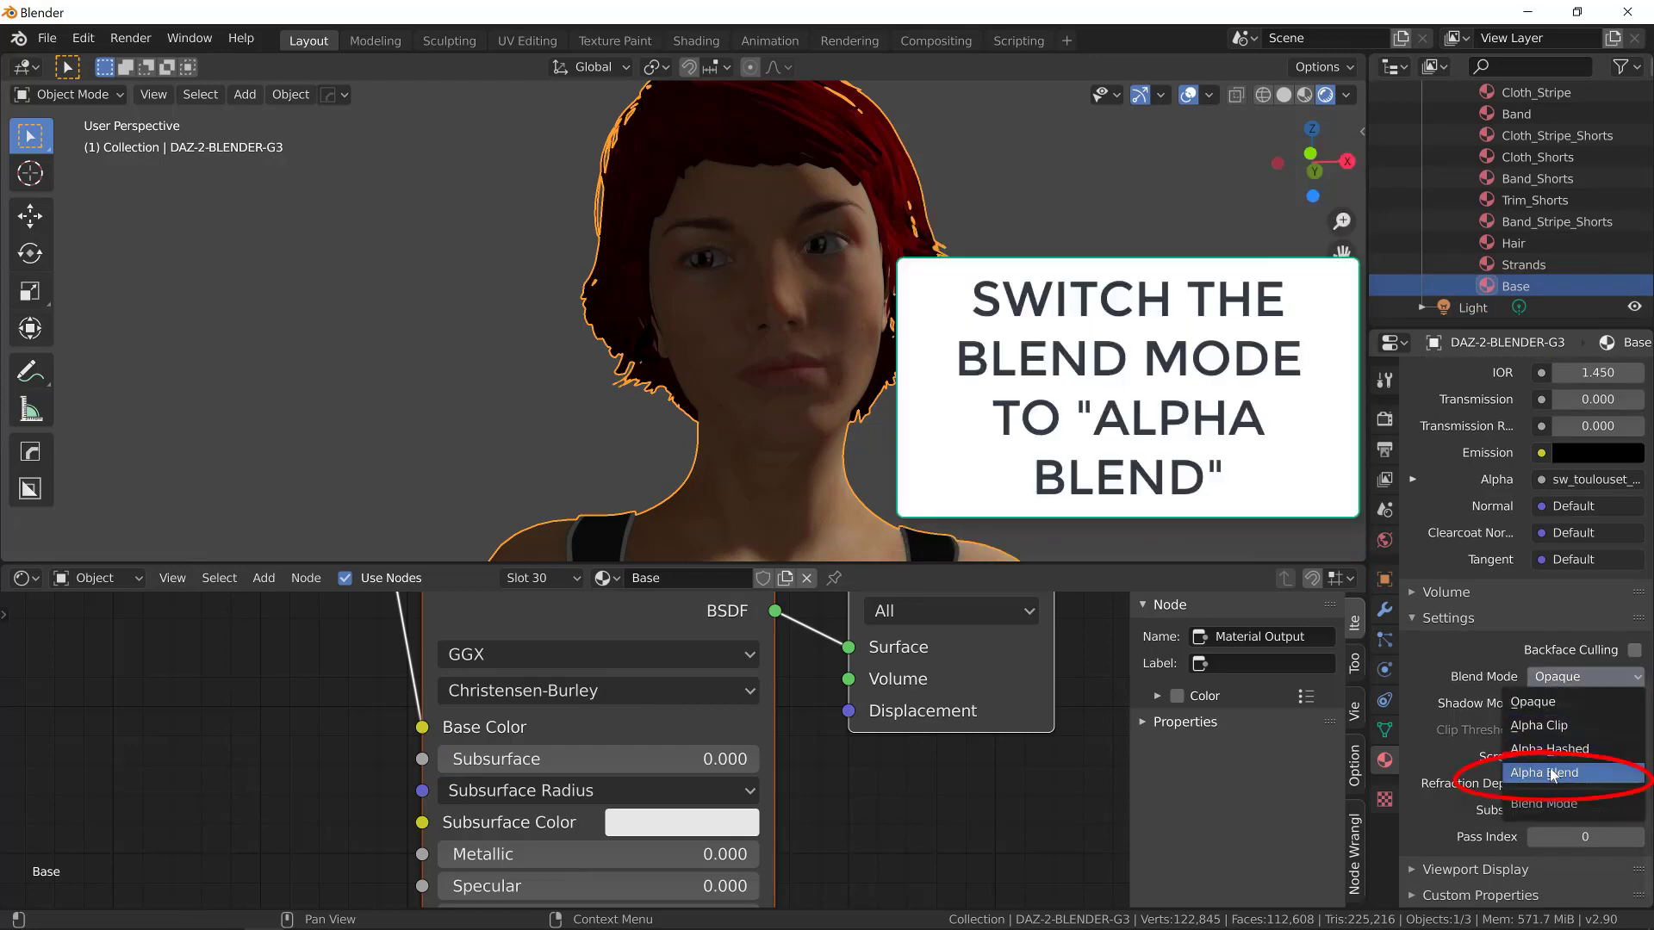
pyautogui.click(1548, 767)
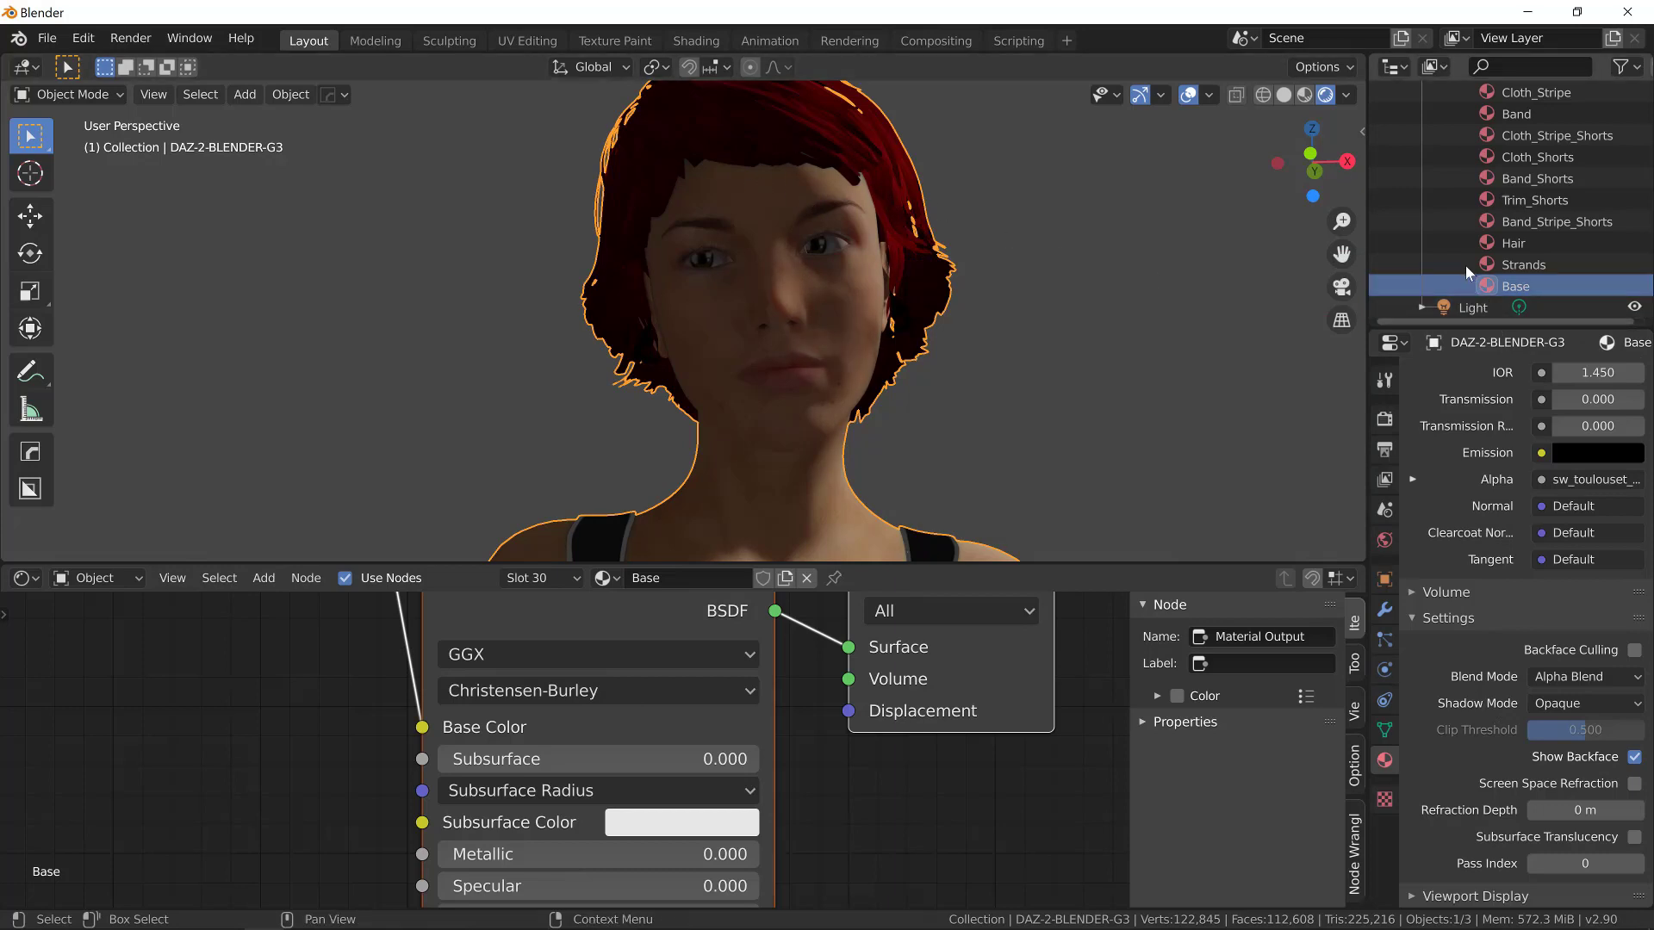
# Step: Select the Hair material, try Alpha Blend while viewing the head from the side, and set its blend mode to Alpha Hashed
pyautogui.click(1447, 248)
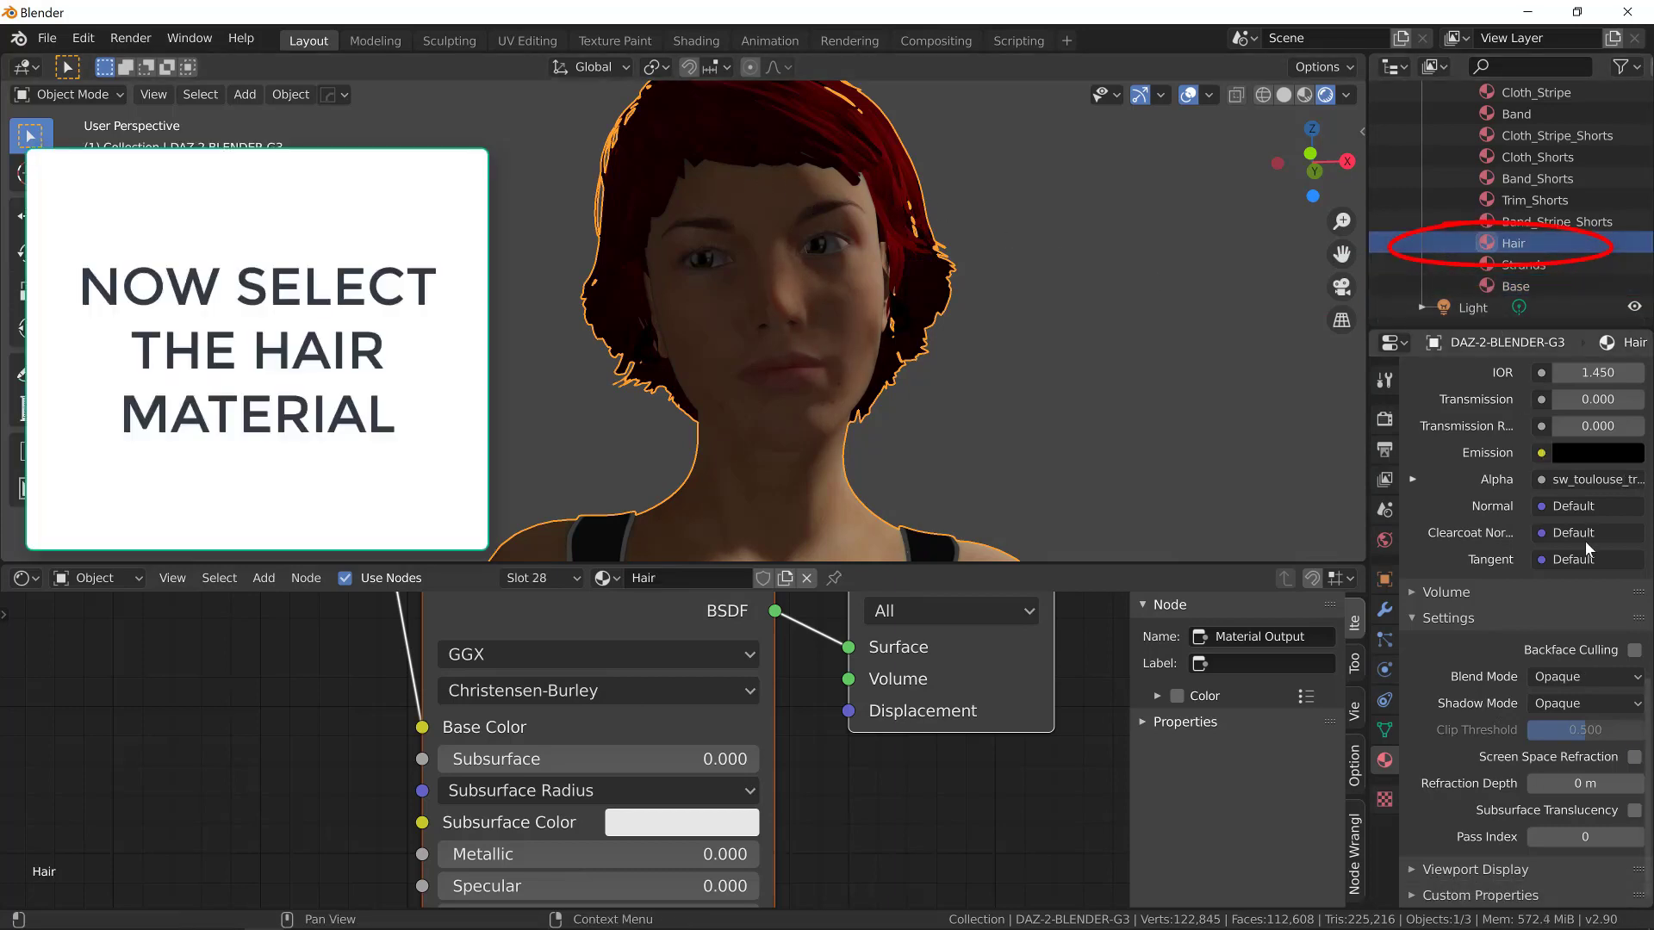
pyautogui.click(1585, 676)
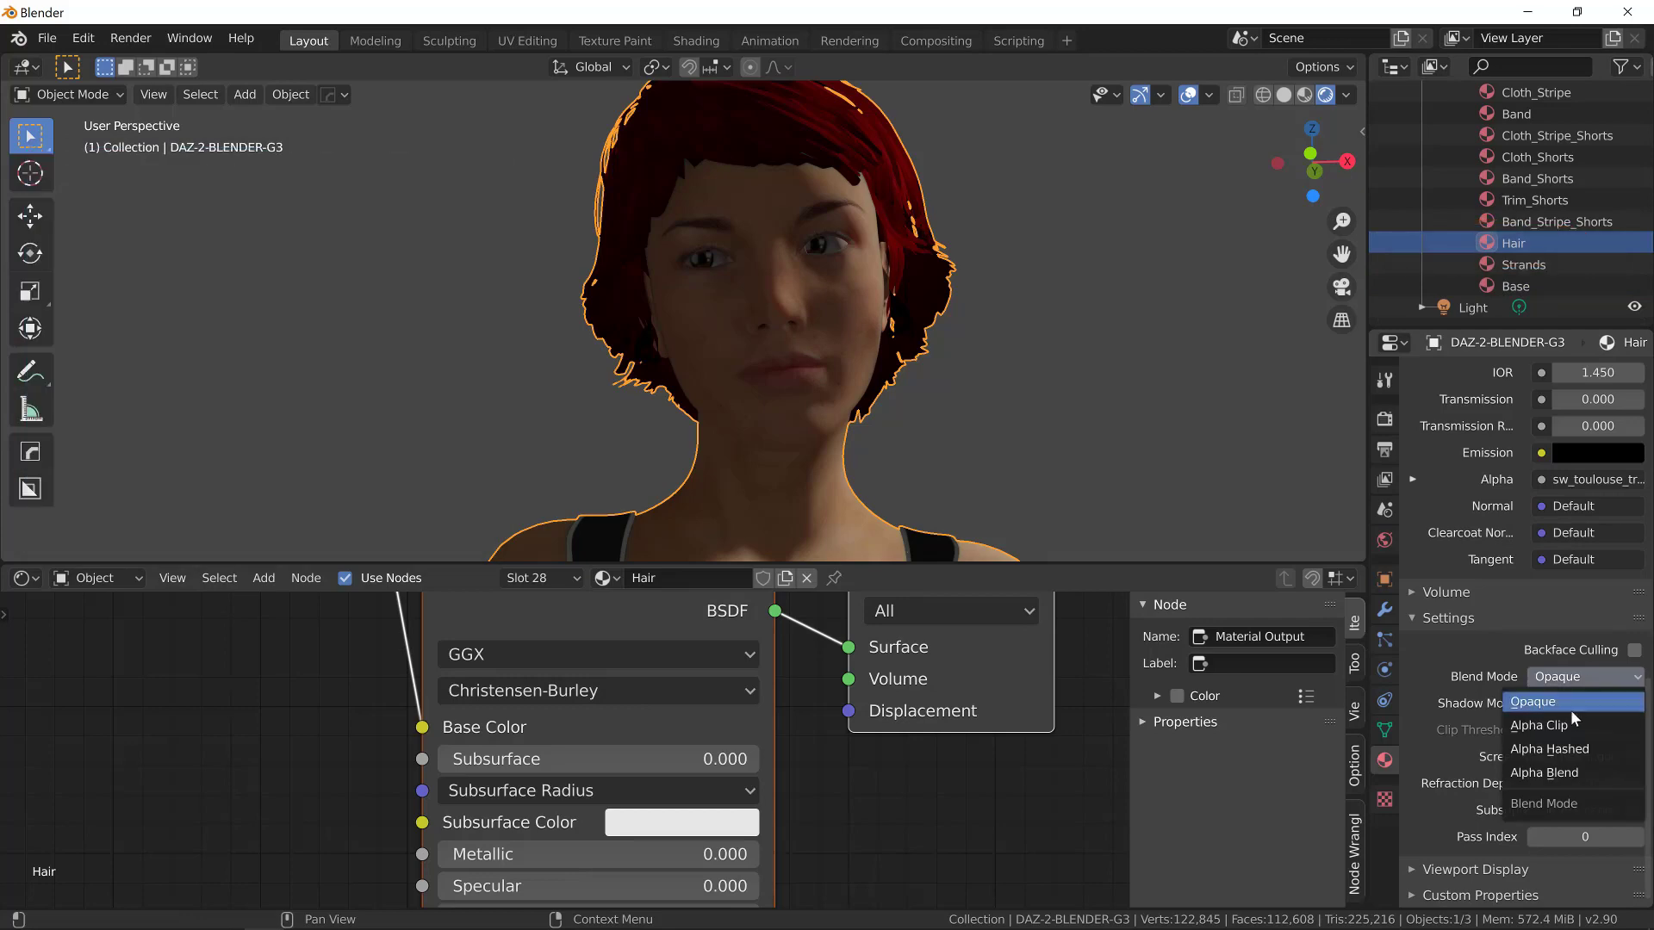
pyautogui.click(1572, 773)
pyautogui.moveTo(775, 241); pyautogui.dragTo(627, 241, button='middle')
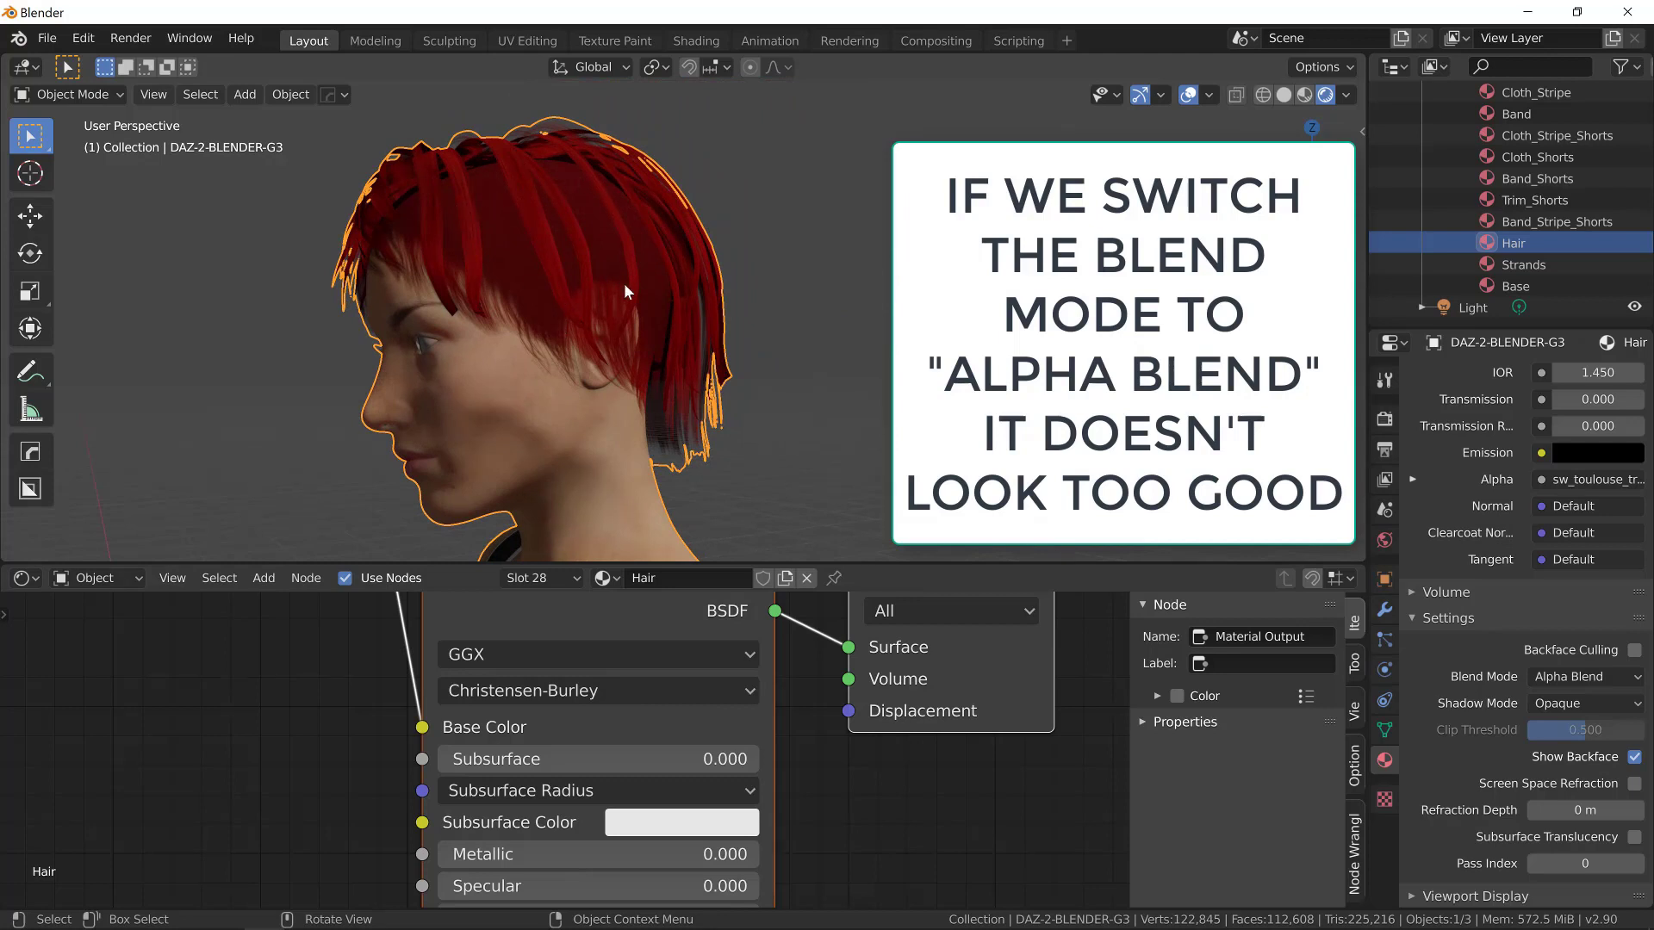
pyautogui.click(1579, 679)
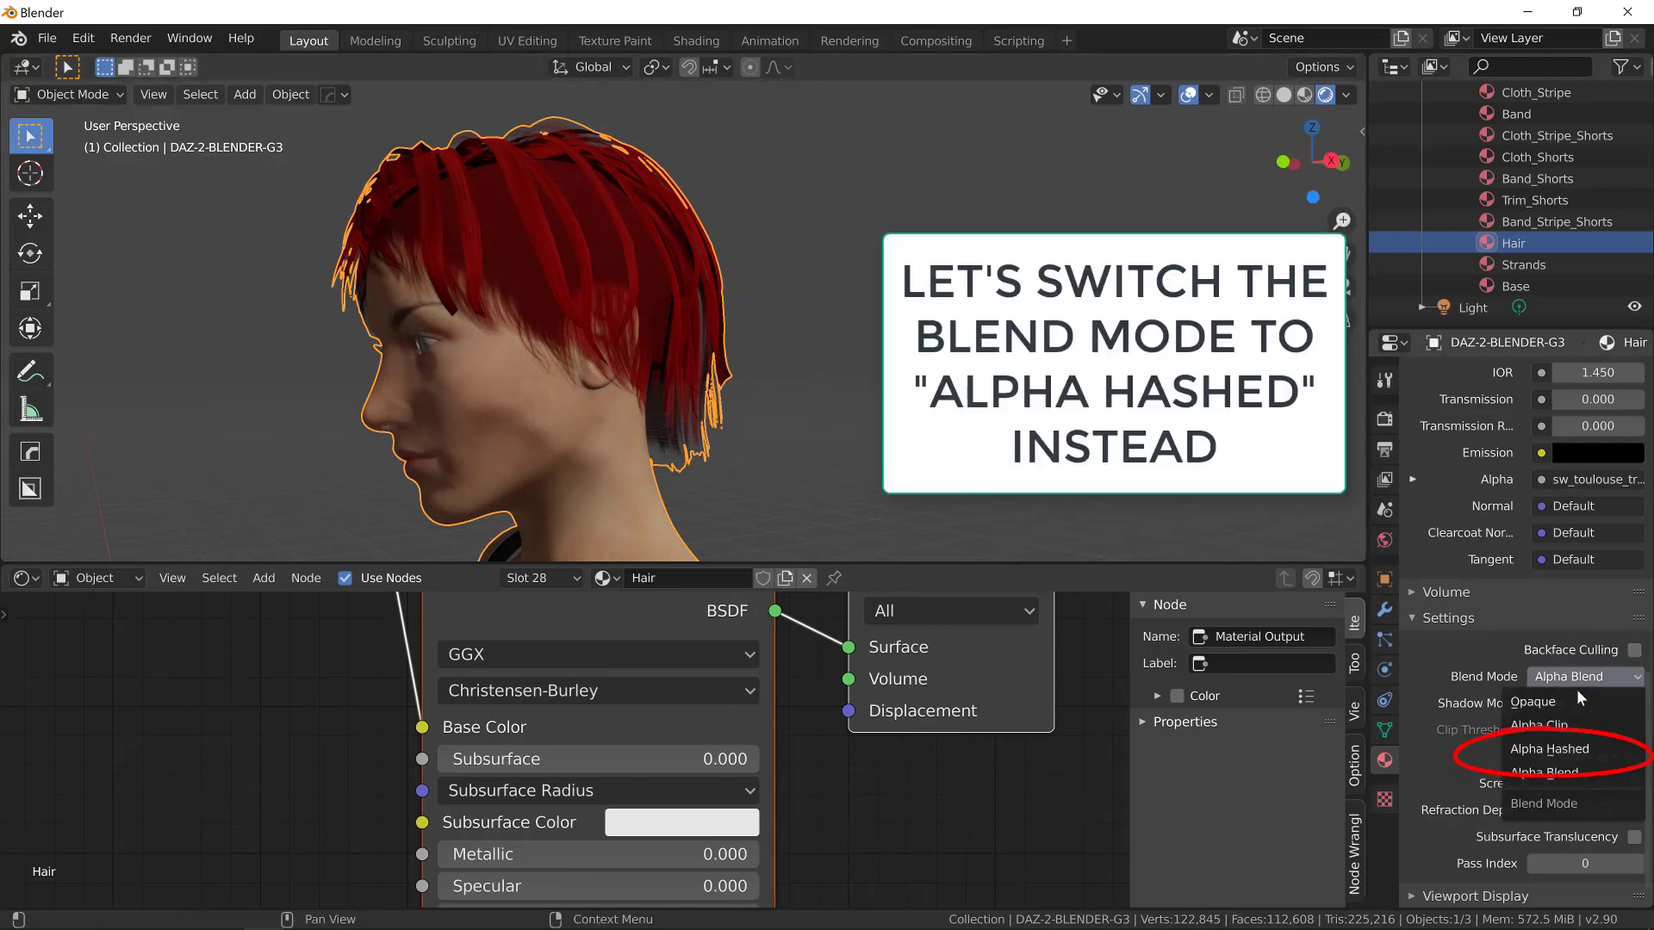
pyautogui.click(1588, 753)
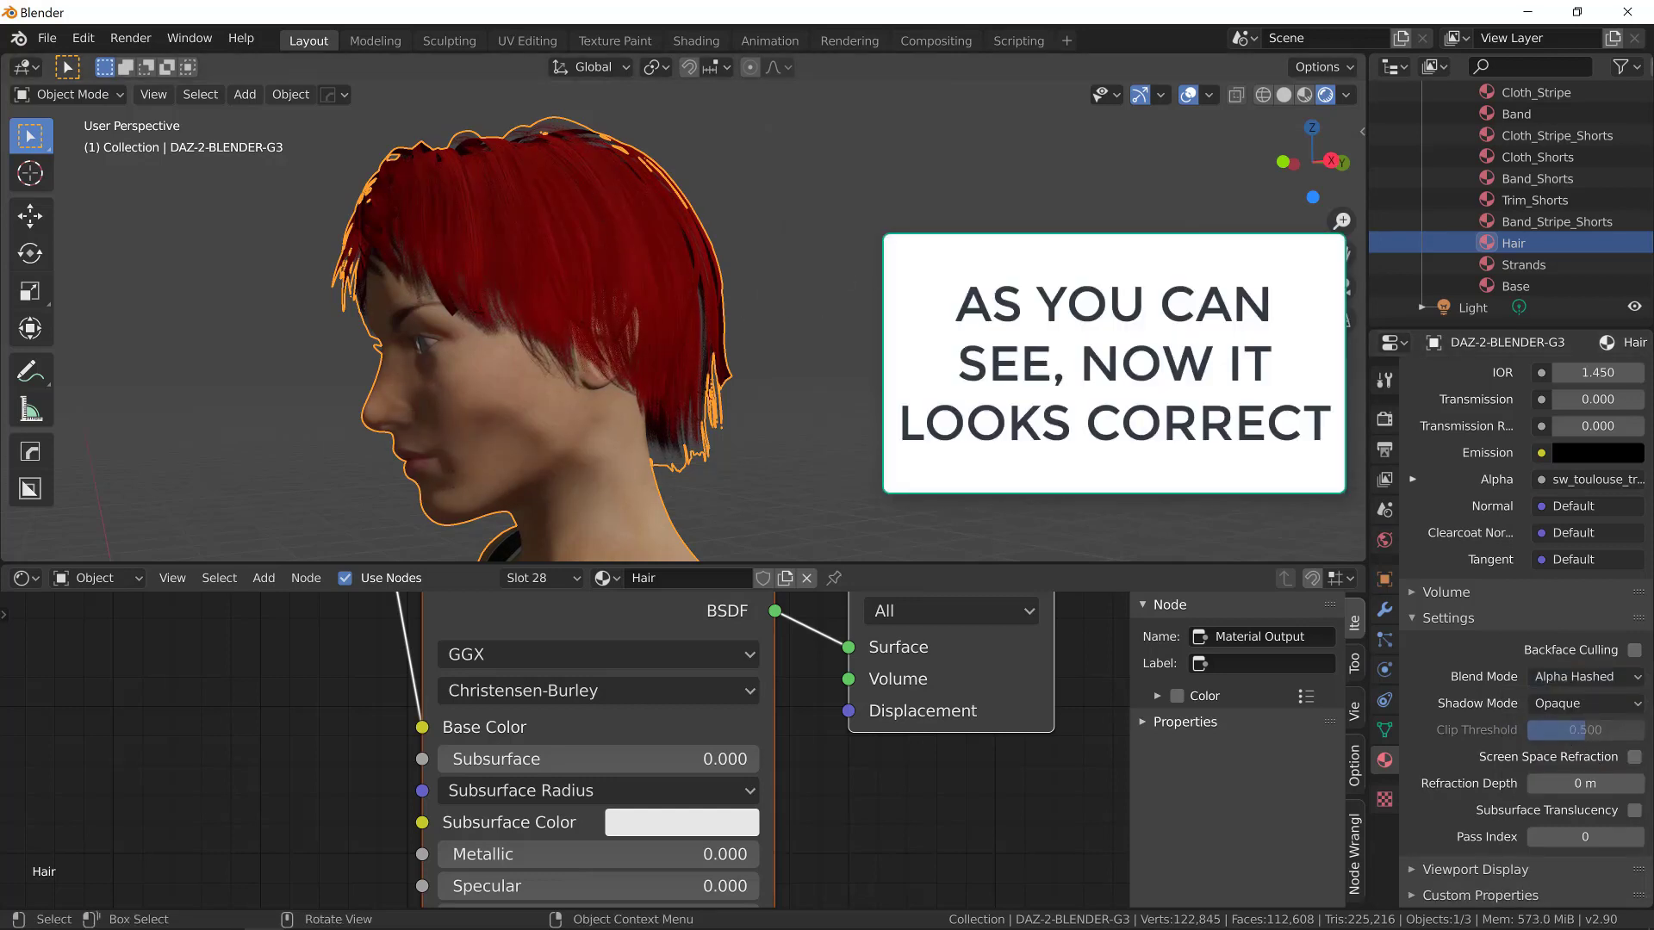
# Step: Select the Strands material and set its blend mode to Alpha Hashed
pyautogui.click(1447, 262)
pyautogui.click(1572, 673)
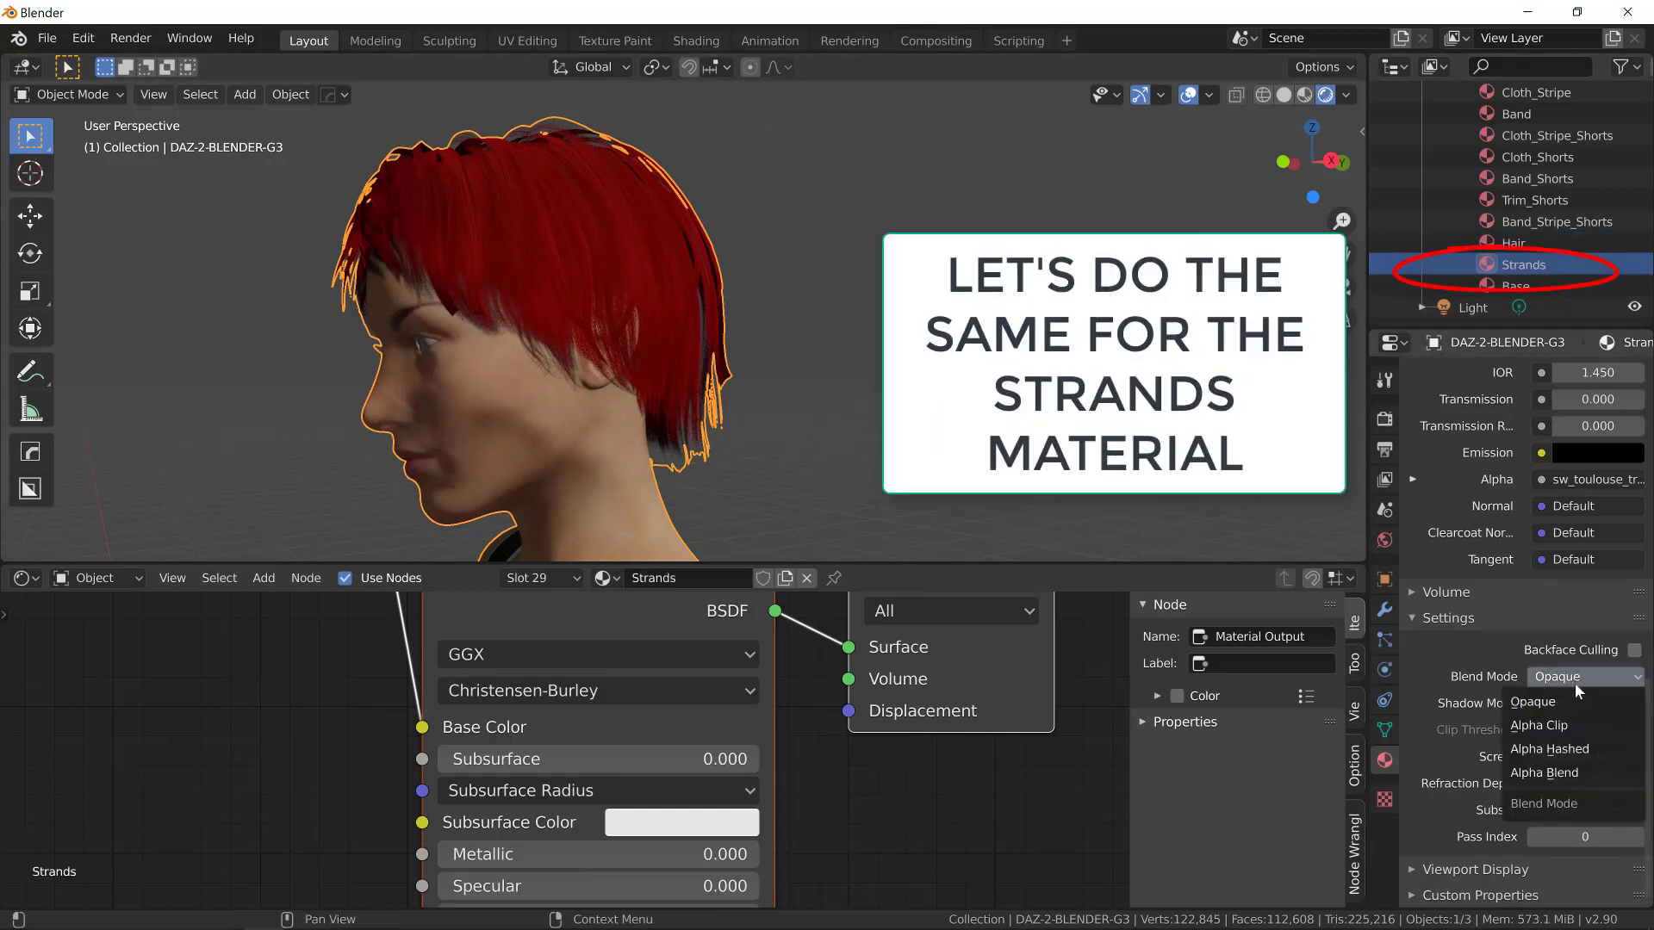
pyautogui.click(1585, 749)
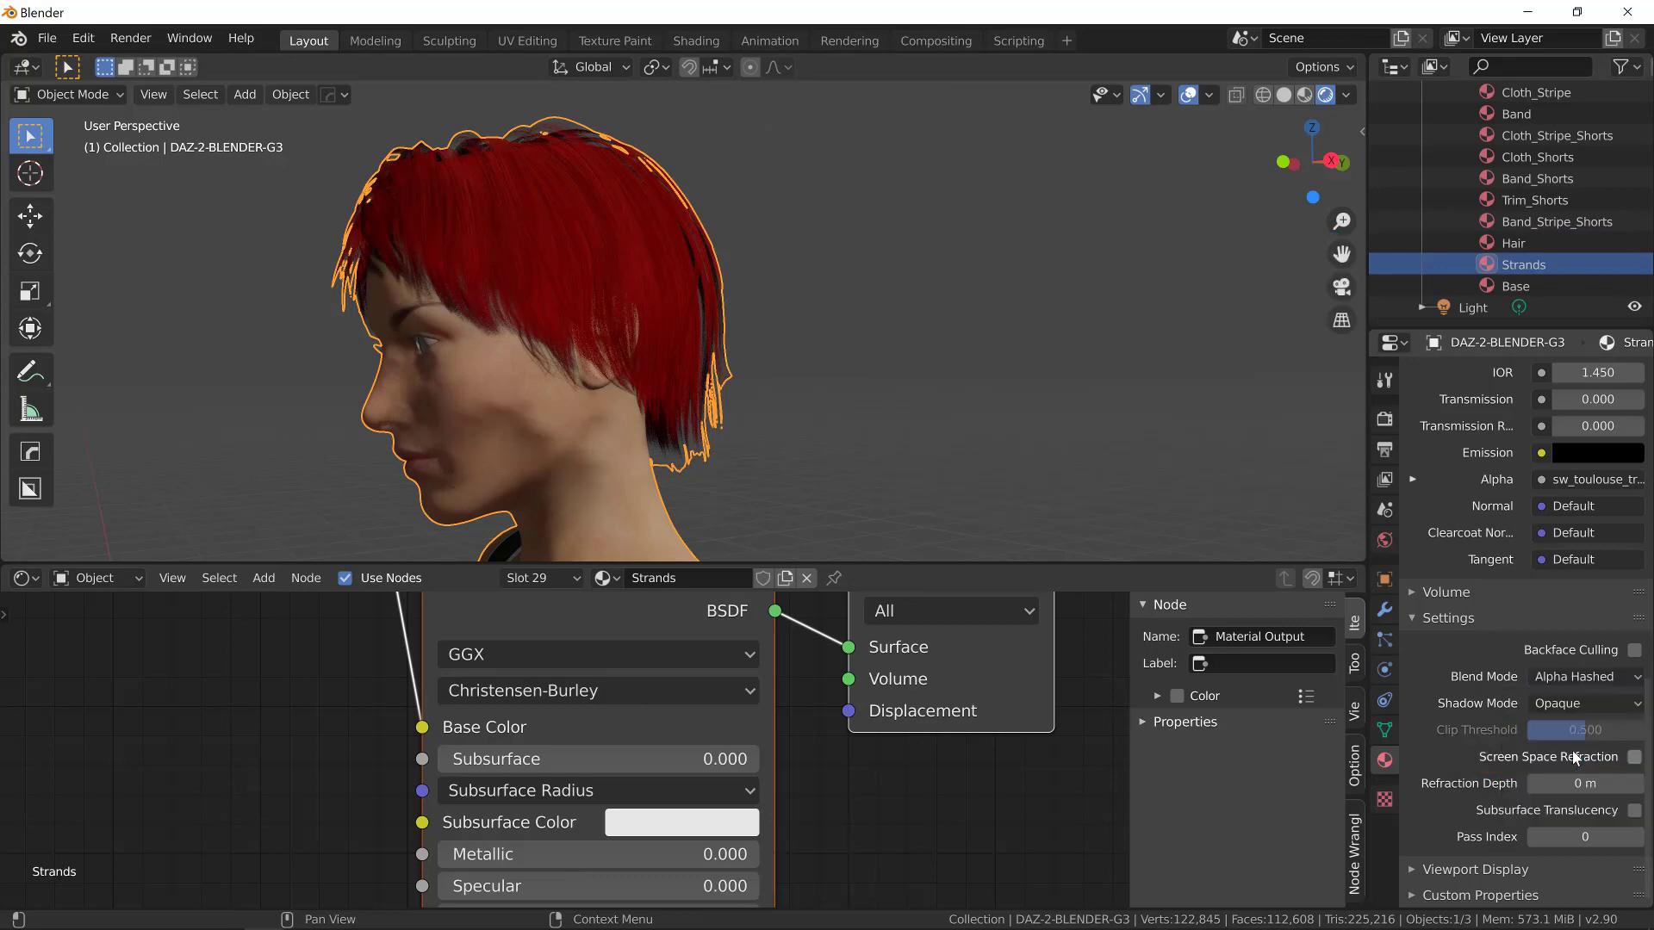
# Step: Select the point light in the scene and move it down along the global Z axis
pyautogui.click(985, 364)
pyautogui.moveTo(855, 374); pyautogui.dragTo(977, 359, button='middle')
pyautogui.scroll(-6, 972, 353)
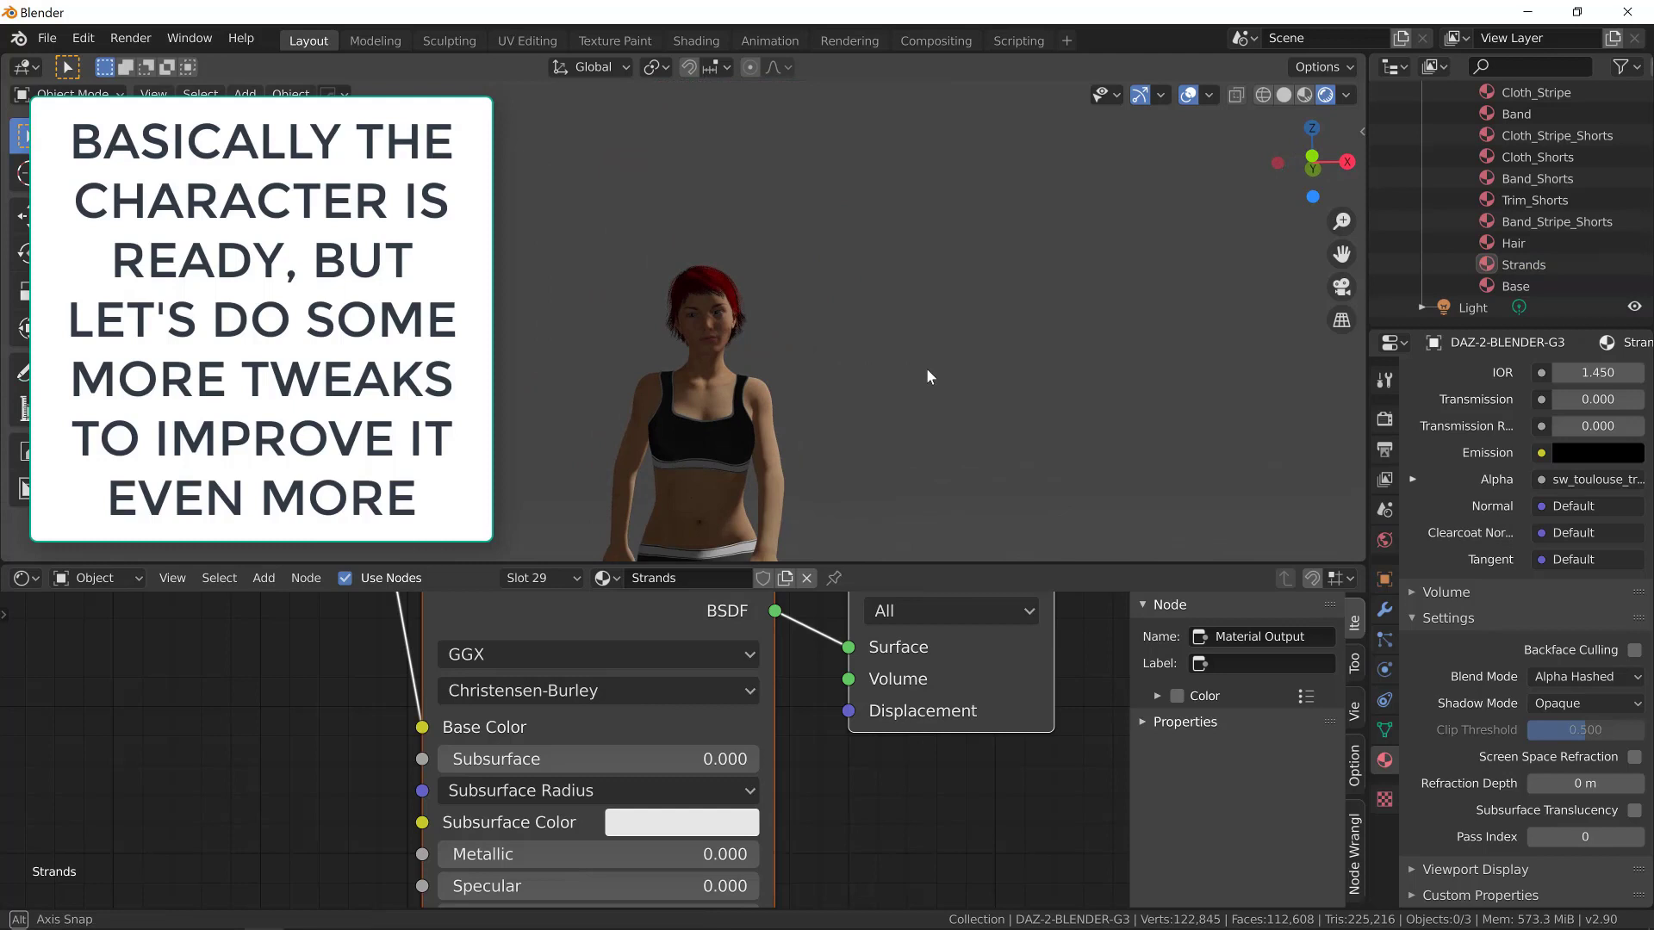
pyautogui.scroll(-4, 927, 369)
pyautogui.scroll(-3, 930, 366)
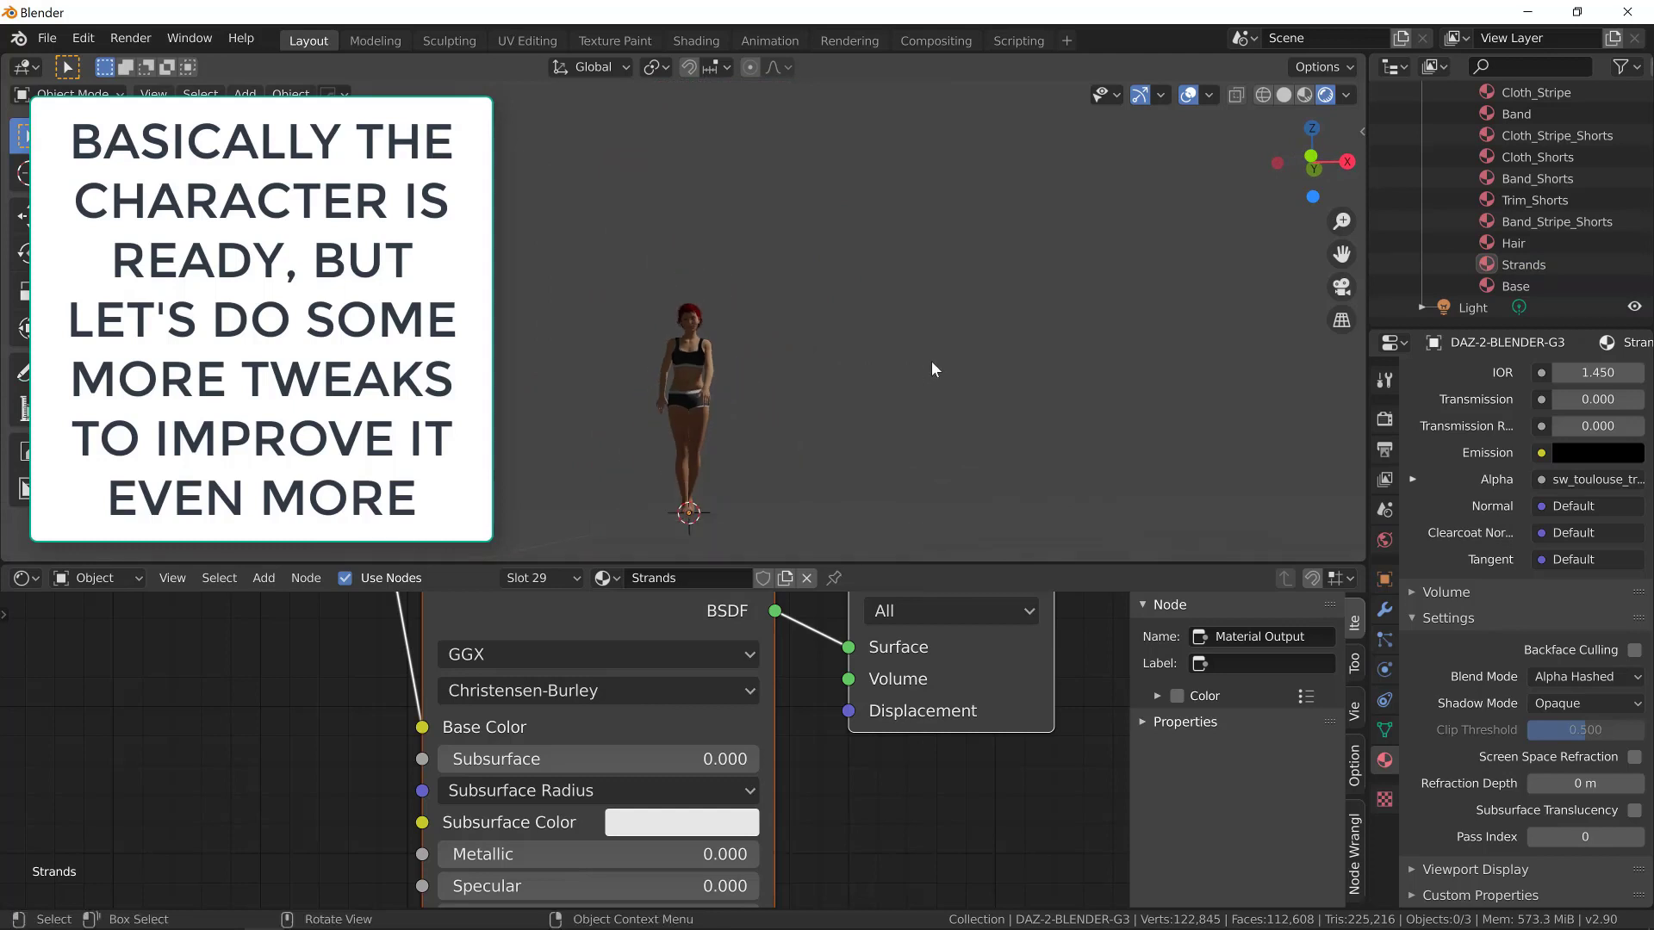
pyautogui.click(864, 169)
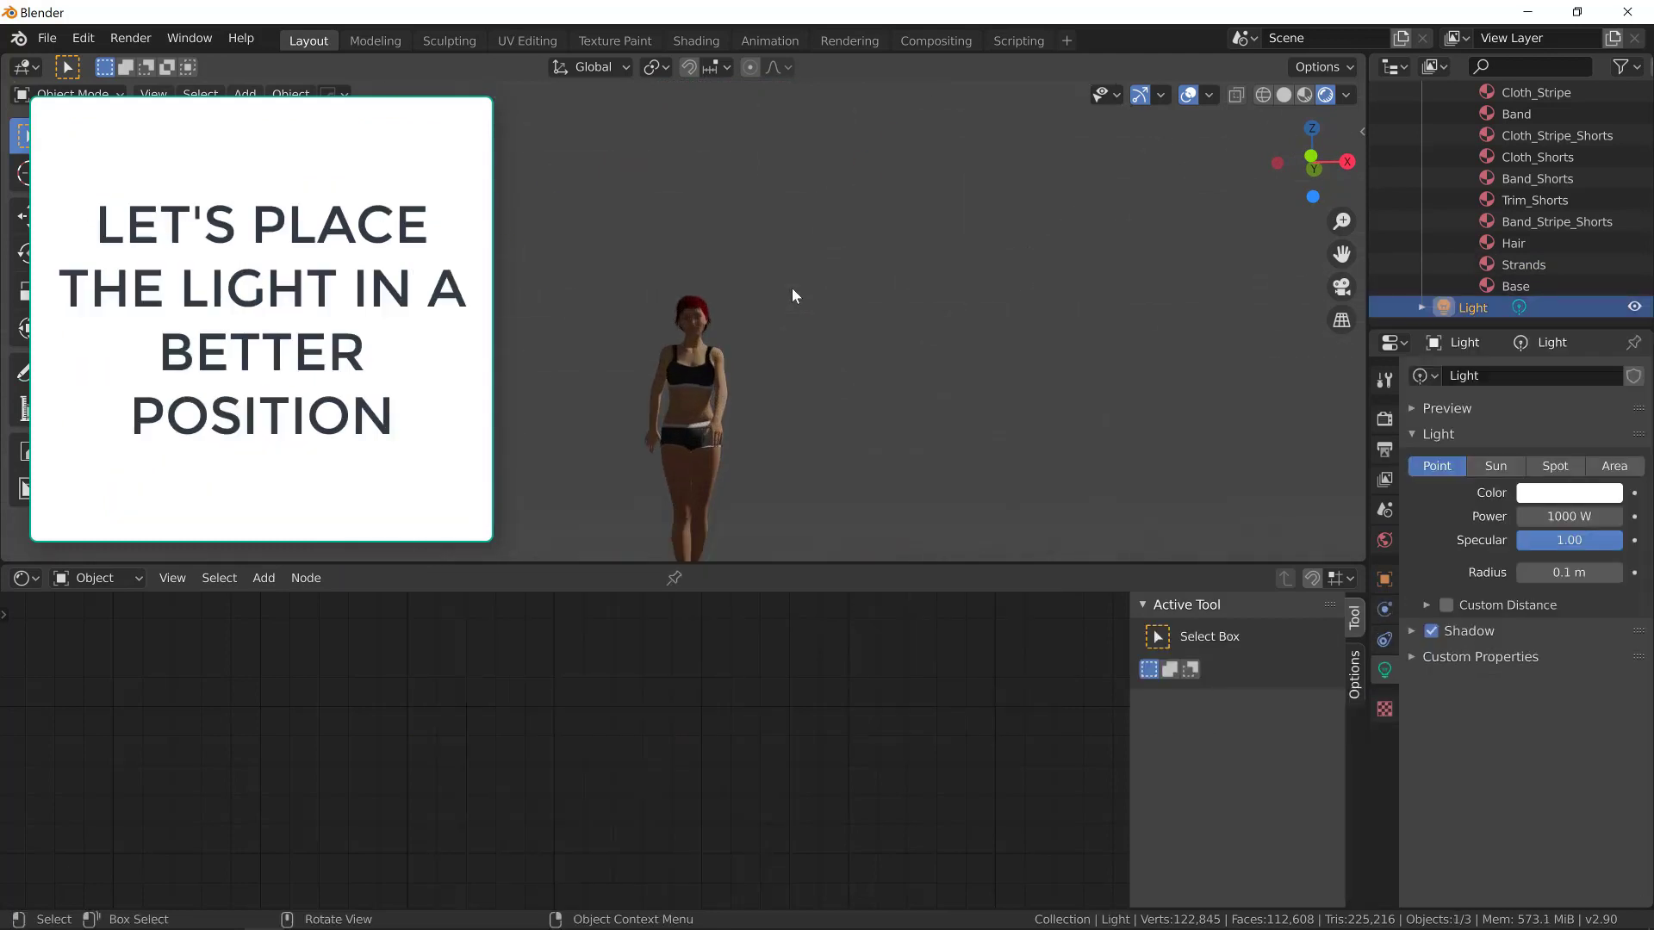
pyautogui.press('g')
pyautogui.press('z')
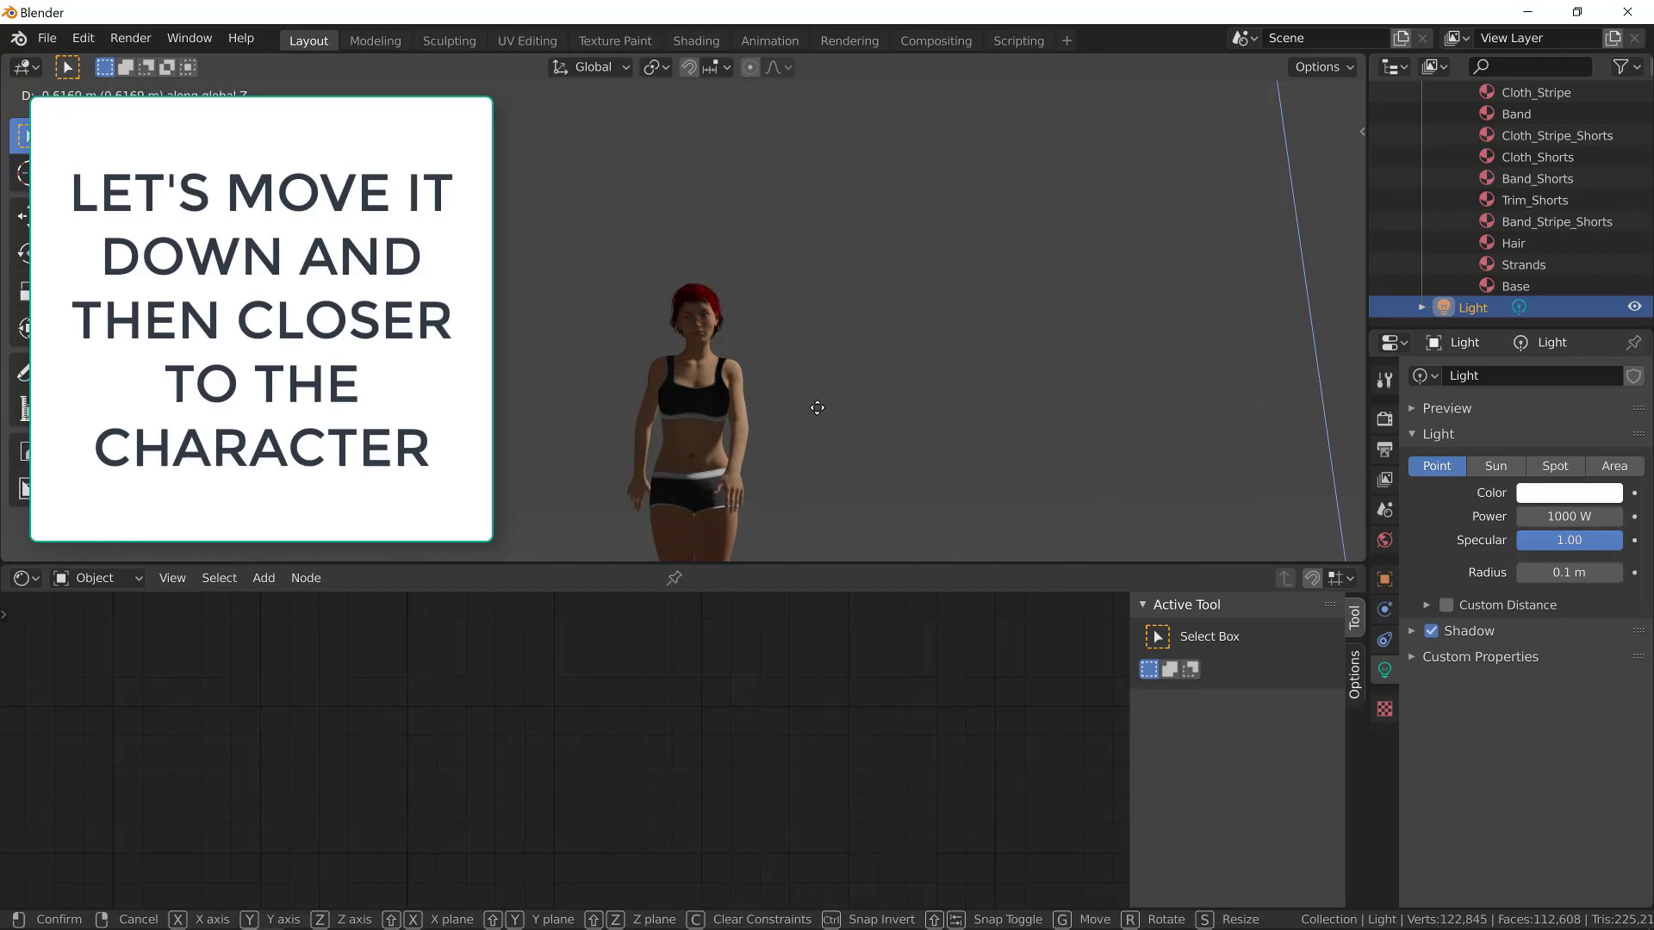
pyautogui.click(887, 168)
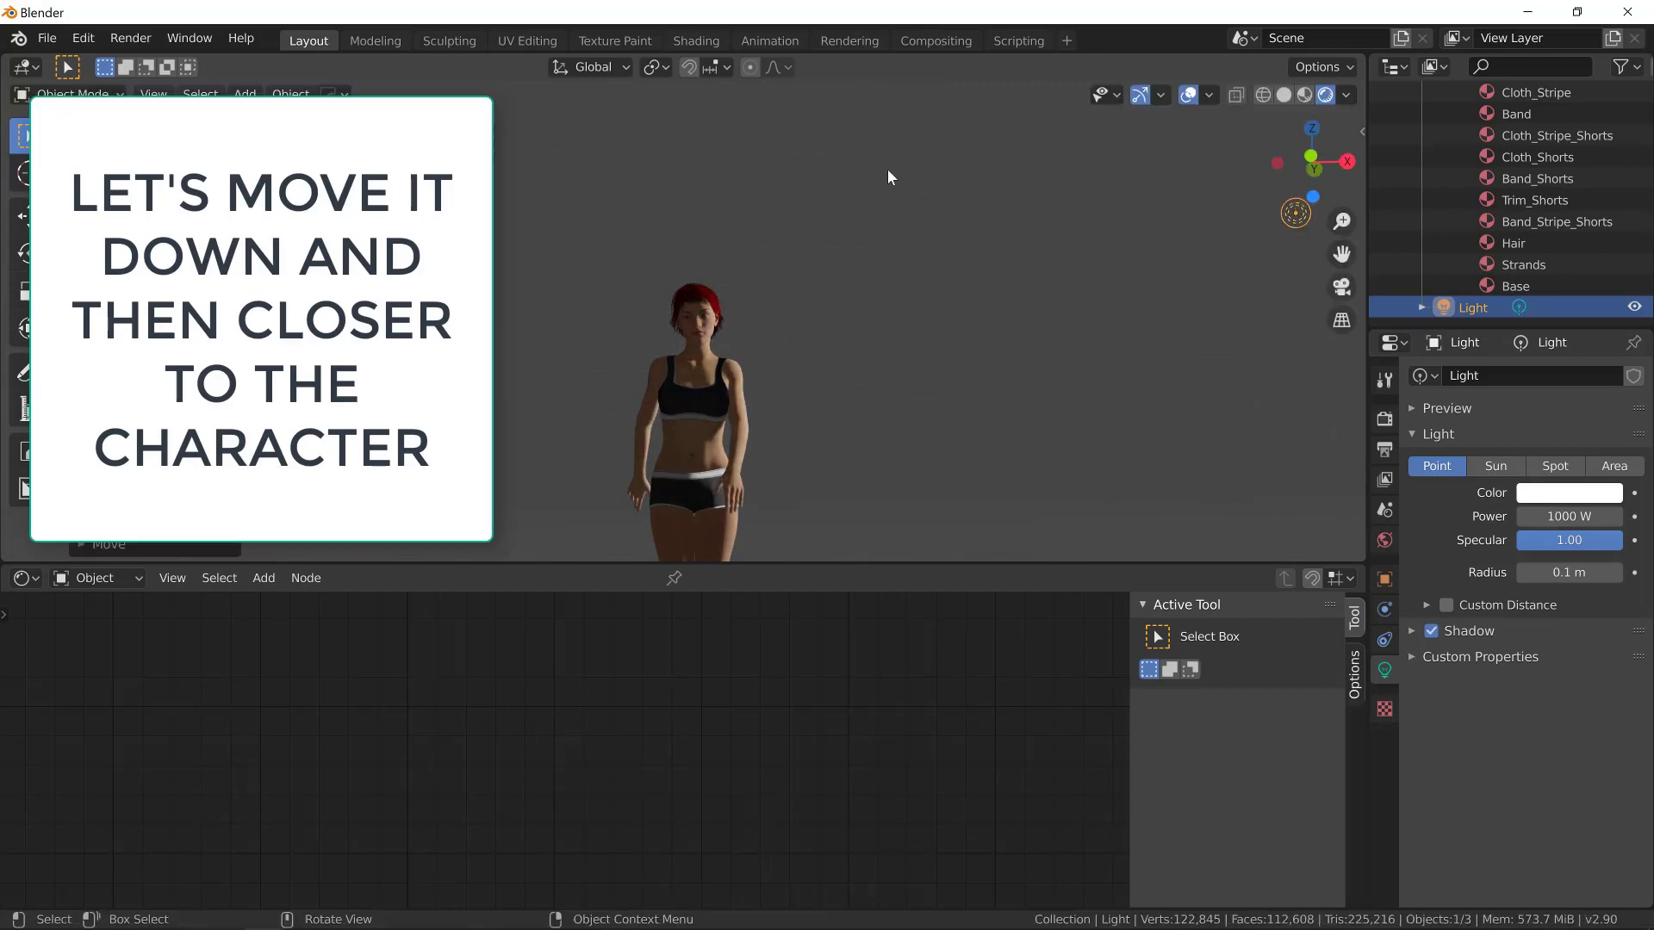
# Step: Move the light closer to the character along the global X axis, in the negative direction
pyautogui.press('g')
pyautogui.press('x')
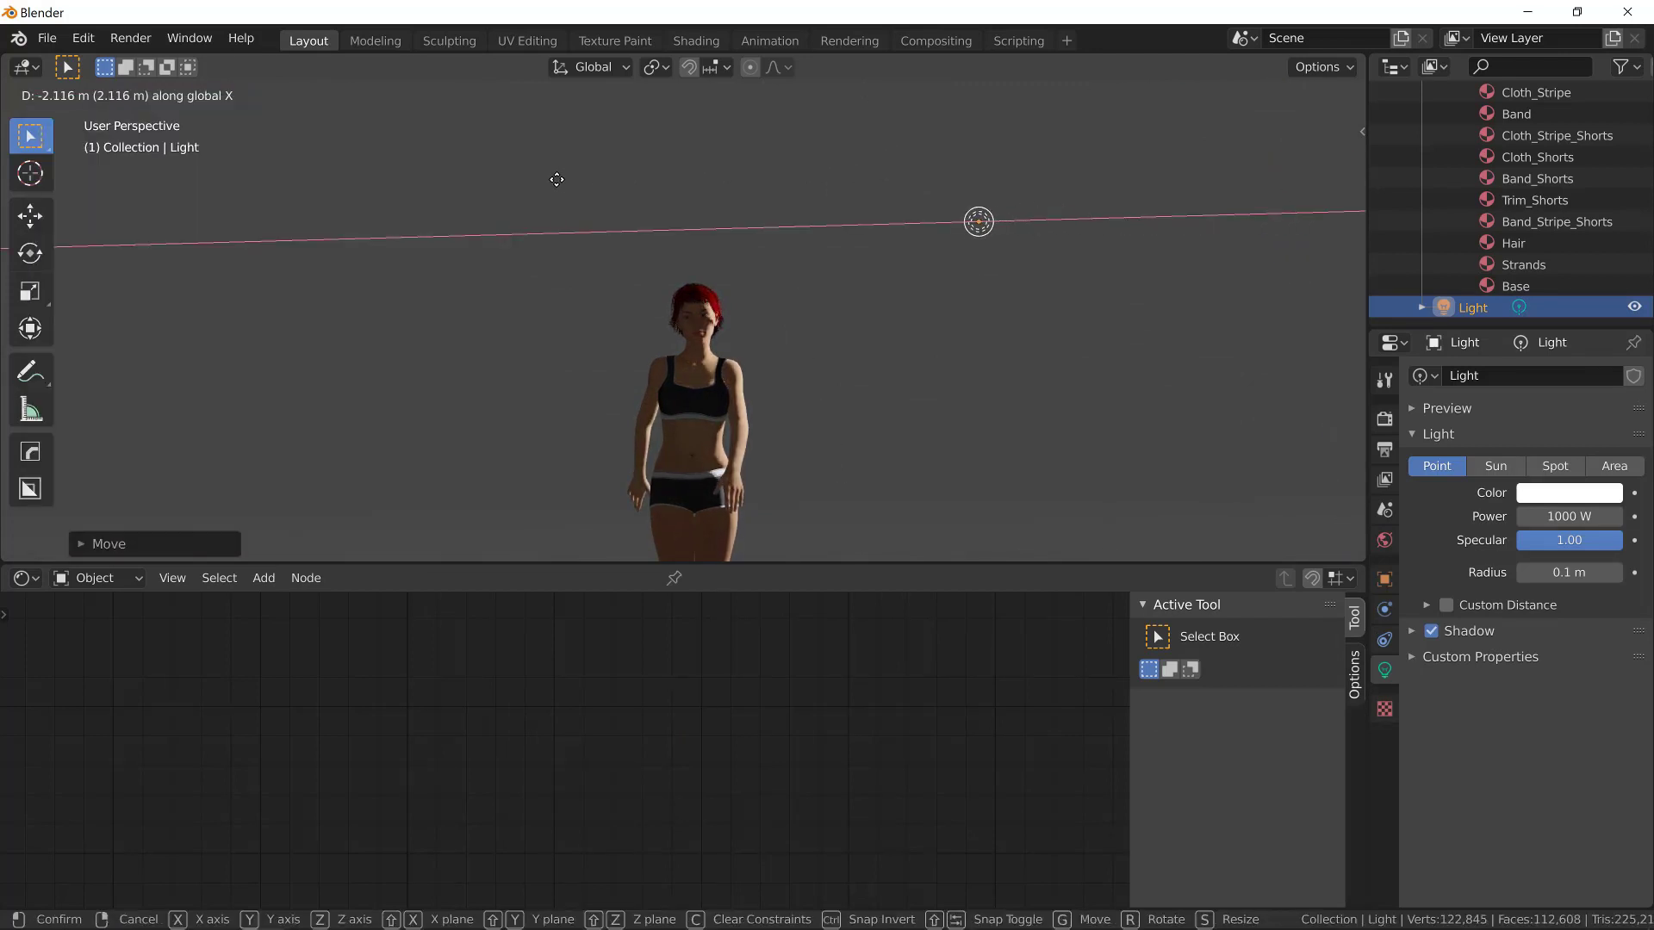
pyautogui.click(523, 183)
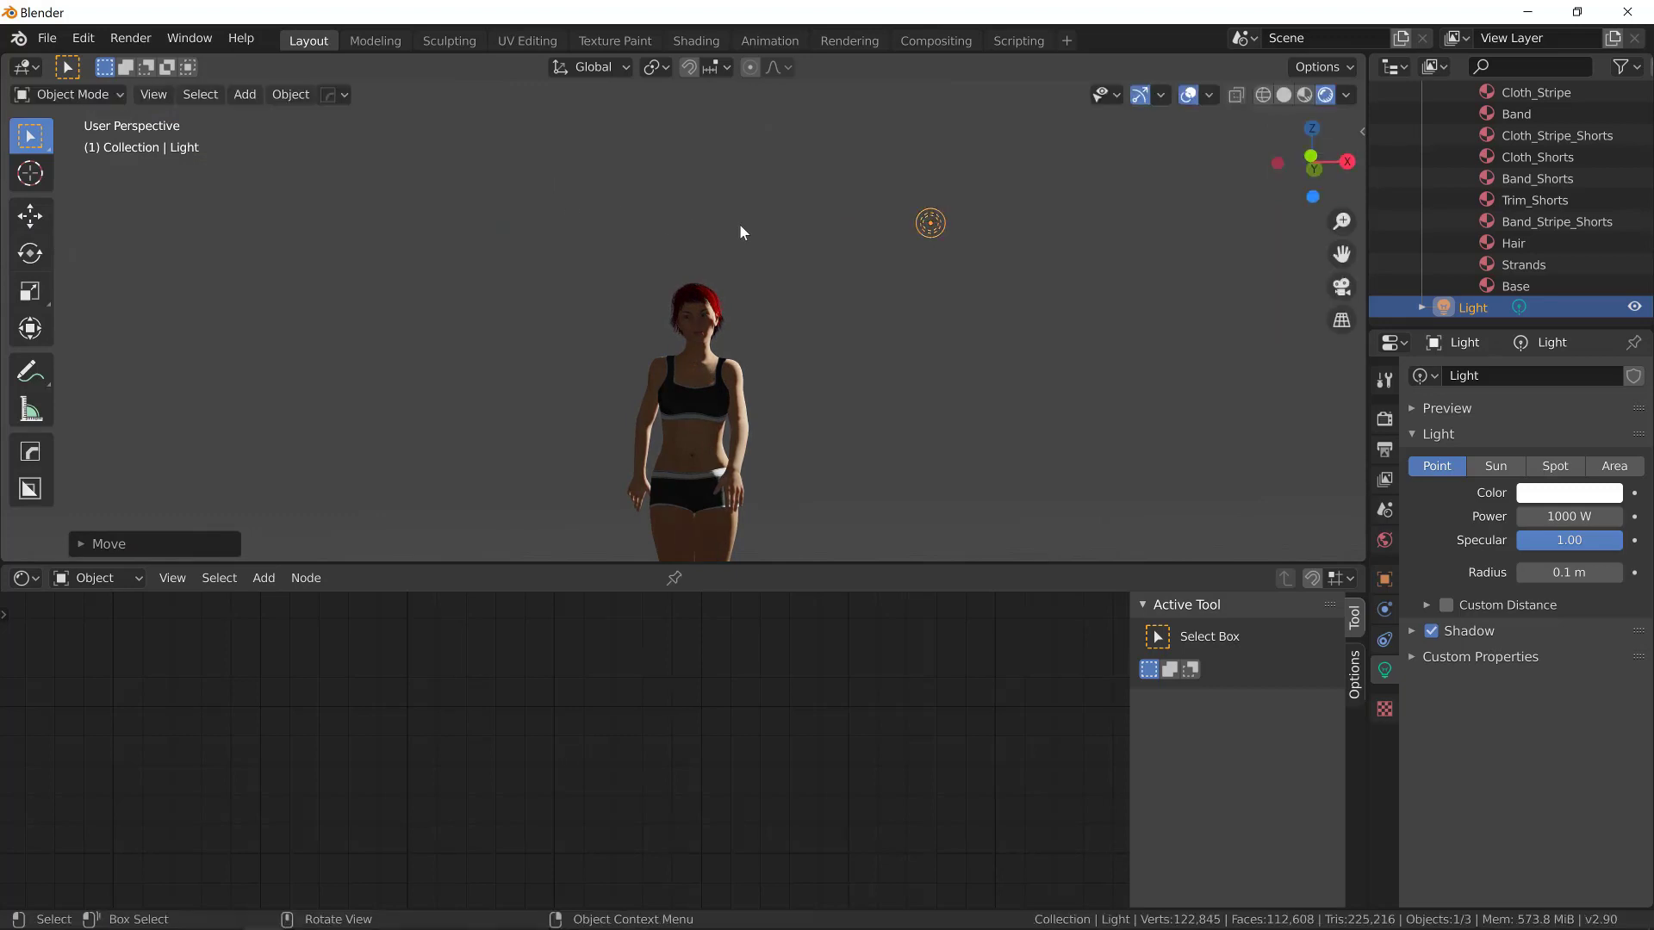
# Step: Move the point light along the global Y axis in the negative direction, toward the front of the character
pyautogui.press('g')
pyautogui.press('y')
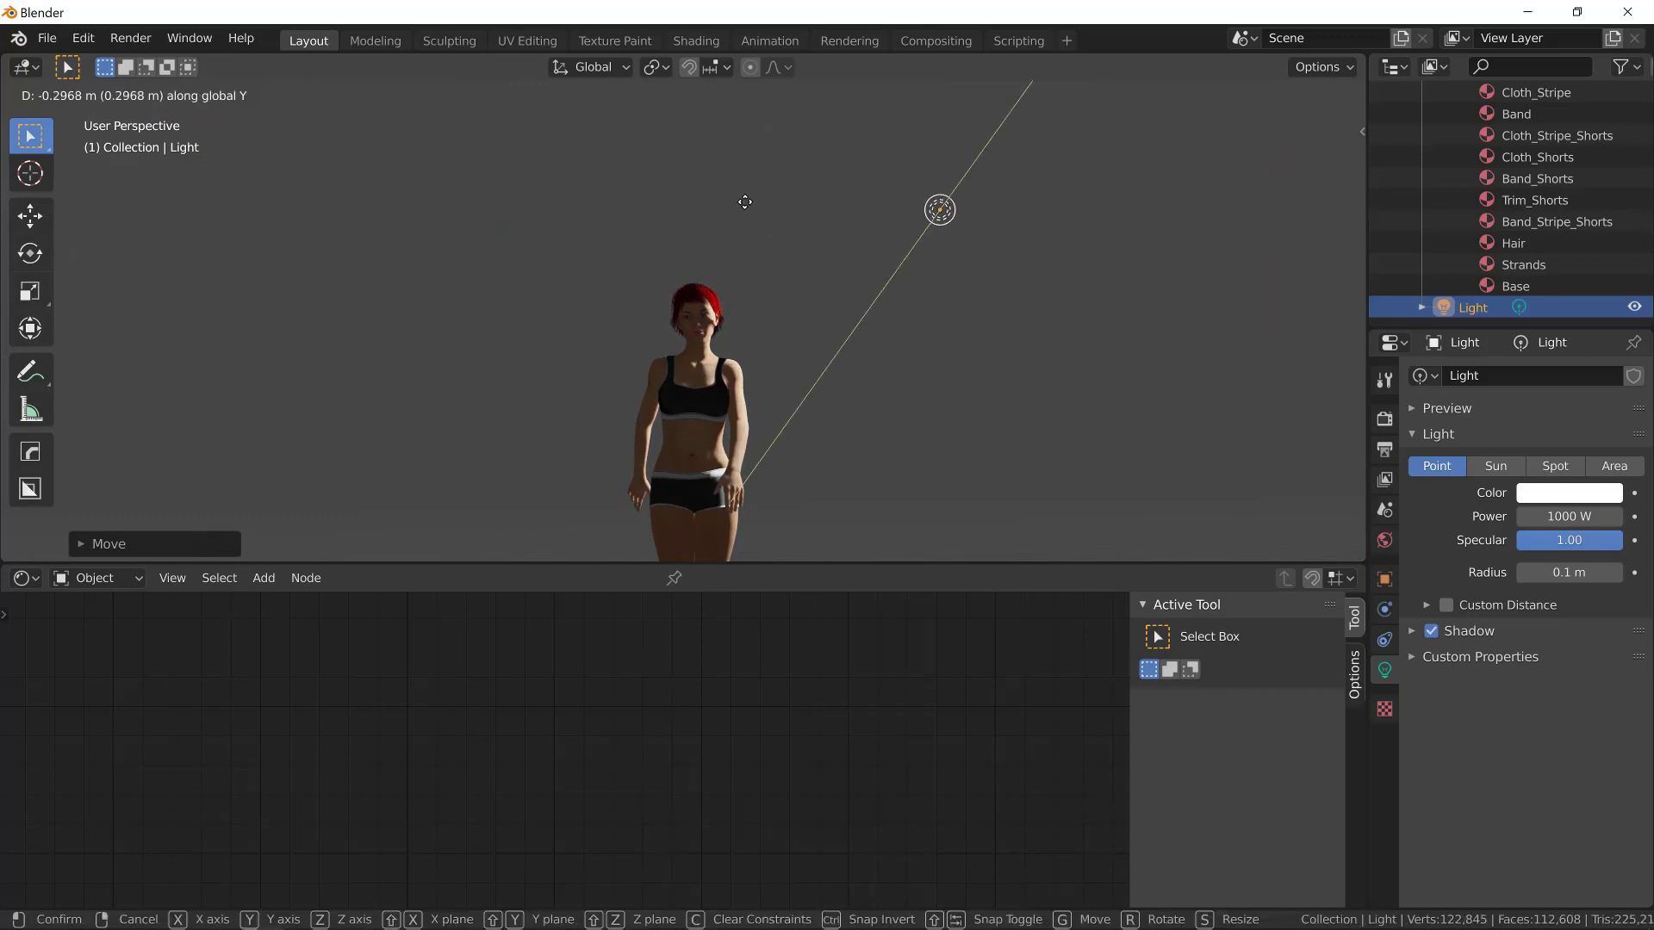
pyautogui.click(745, 195)
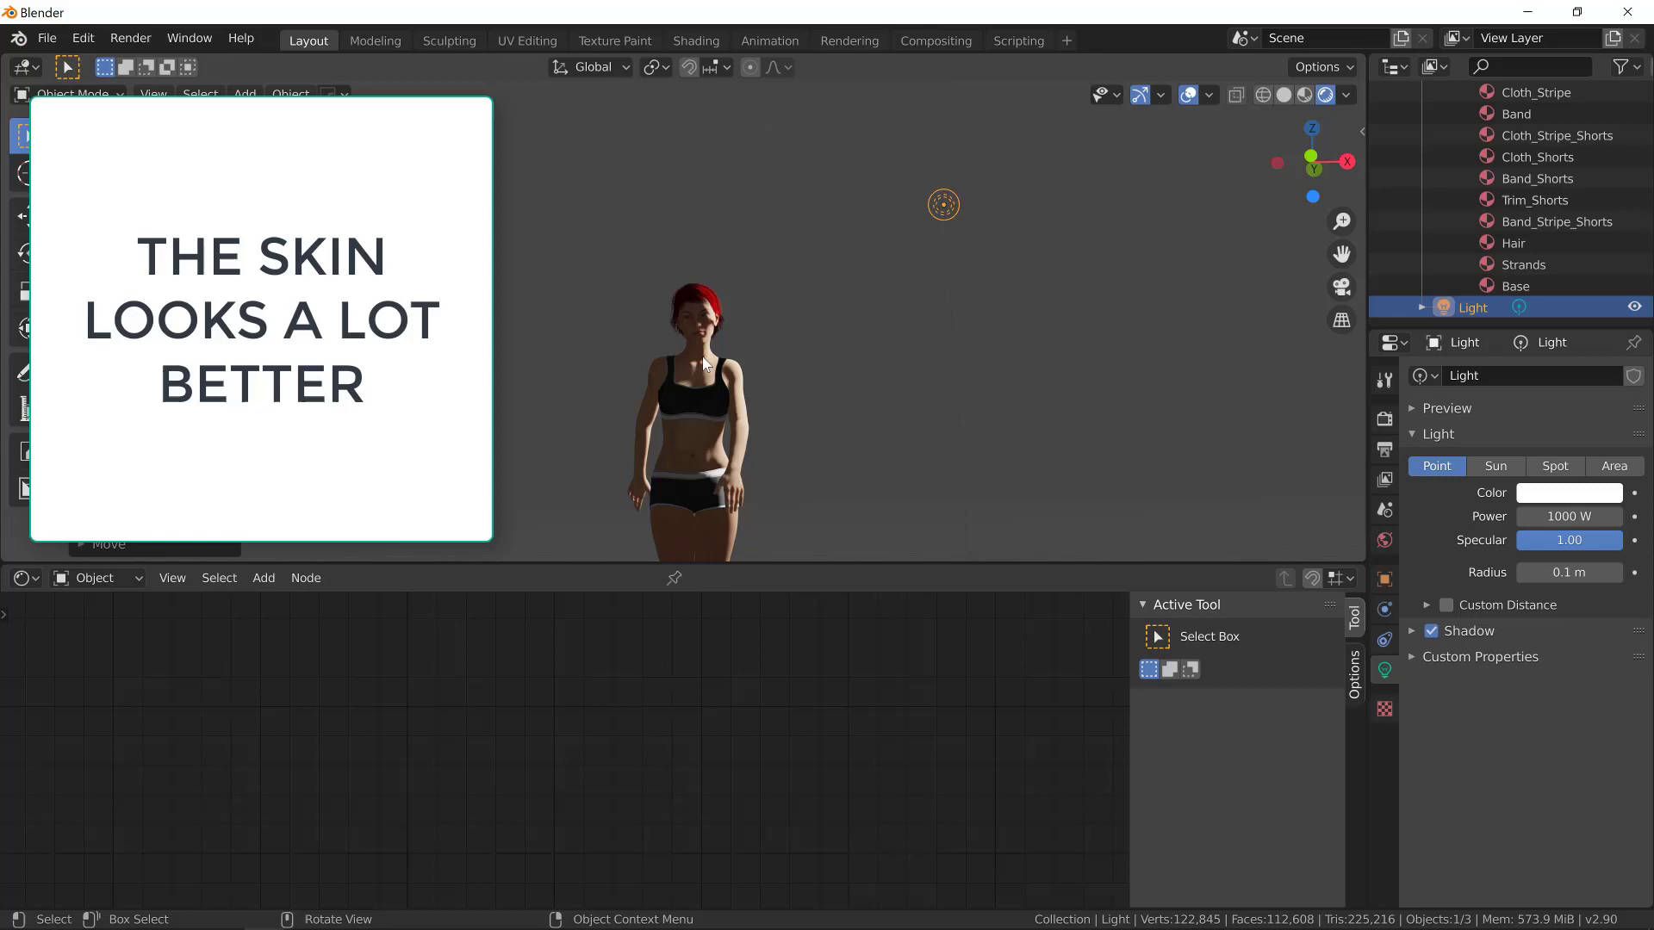
# Step: Enable Ambient Occlusion, Bloom and Screen Space Reflections in the scene's Eevee render settings
pyautogui.scroll(5, 705, 363)
pyautogui.moveTo(768, 338); pyautogui.dragTo(764, 334, button='middle')
pyautogui.scroll(3, 765, 334)
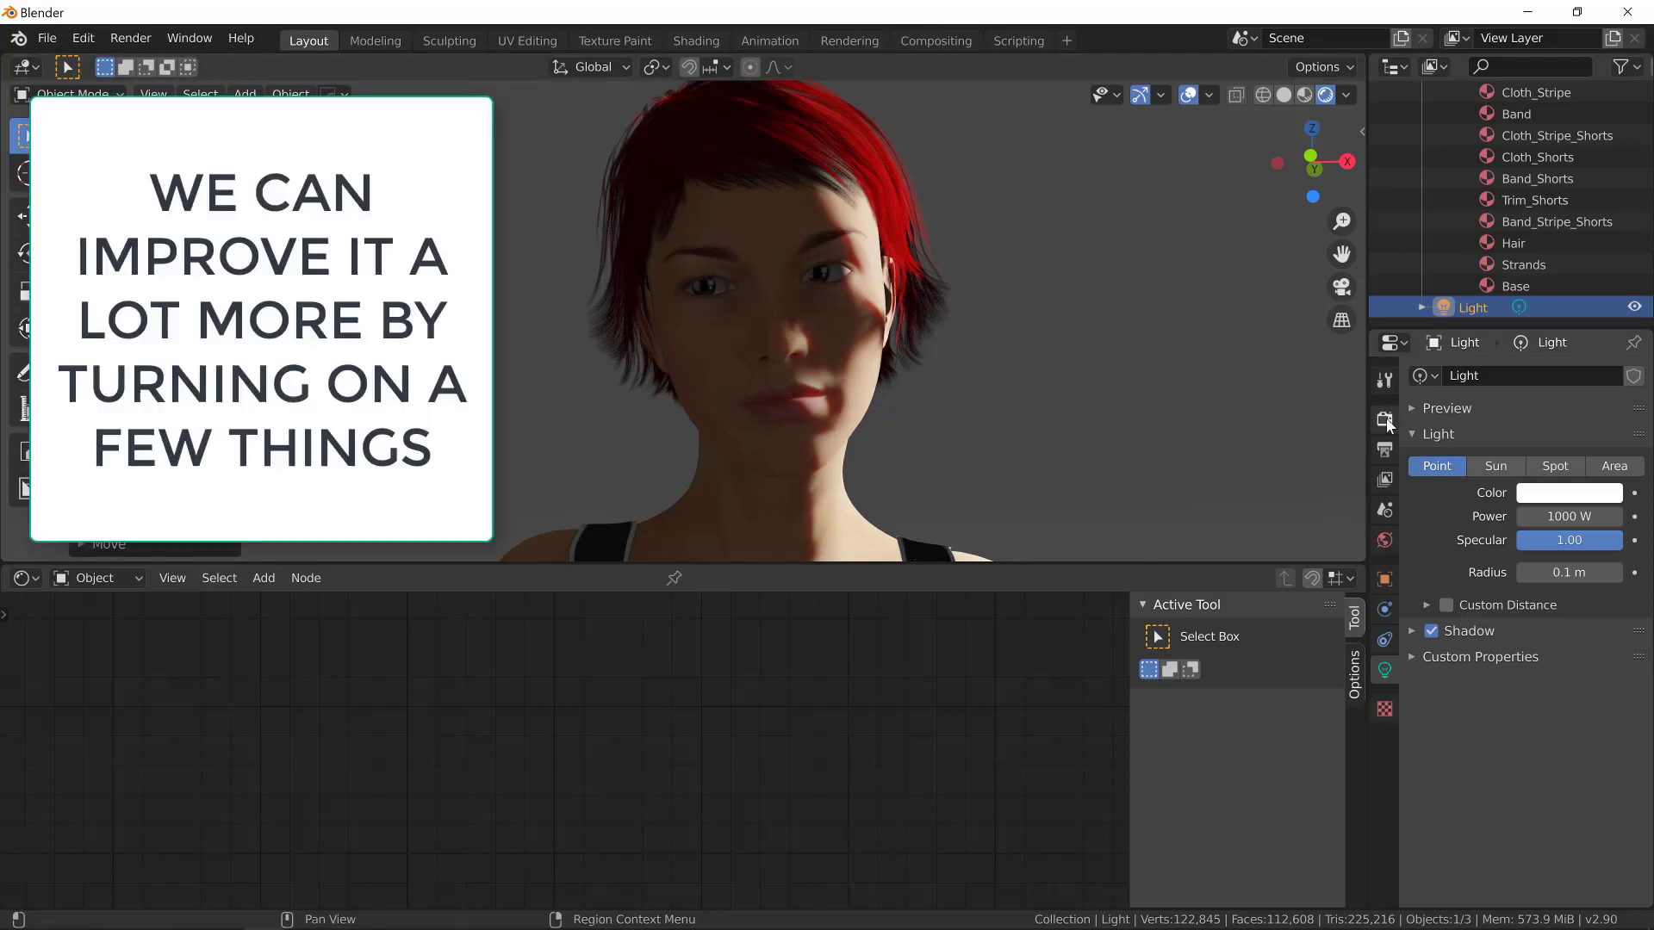
pyautogui.click(1384, 418)
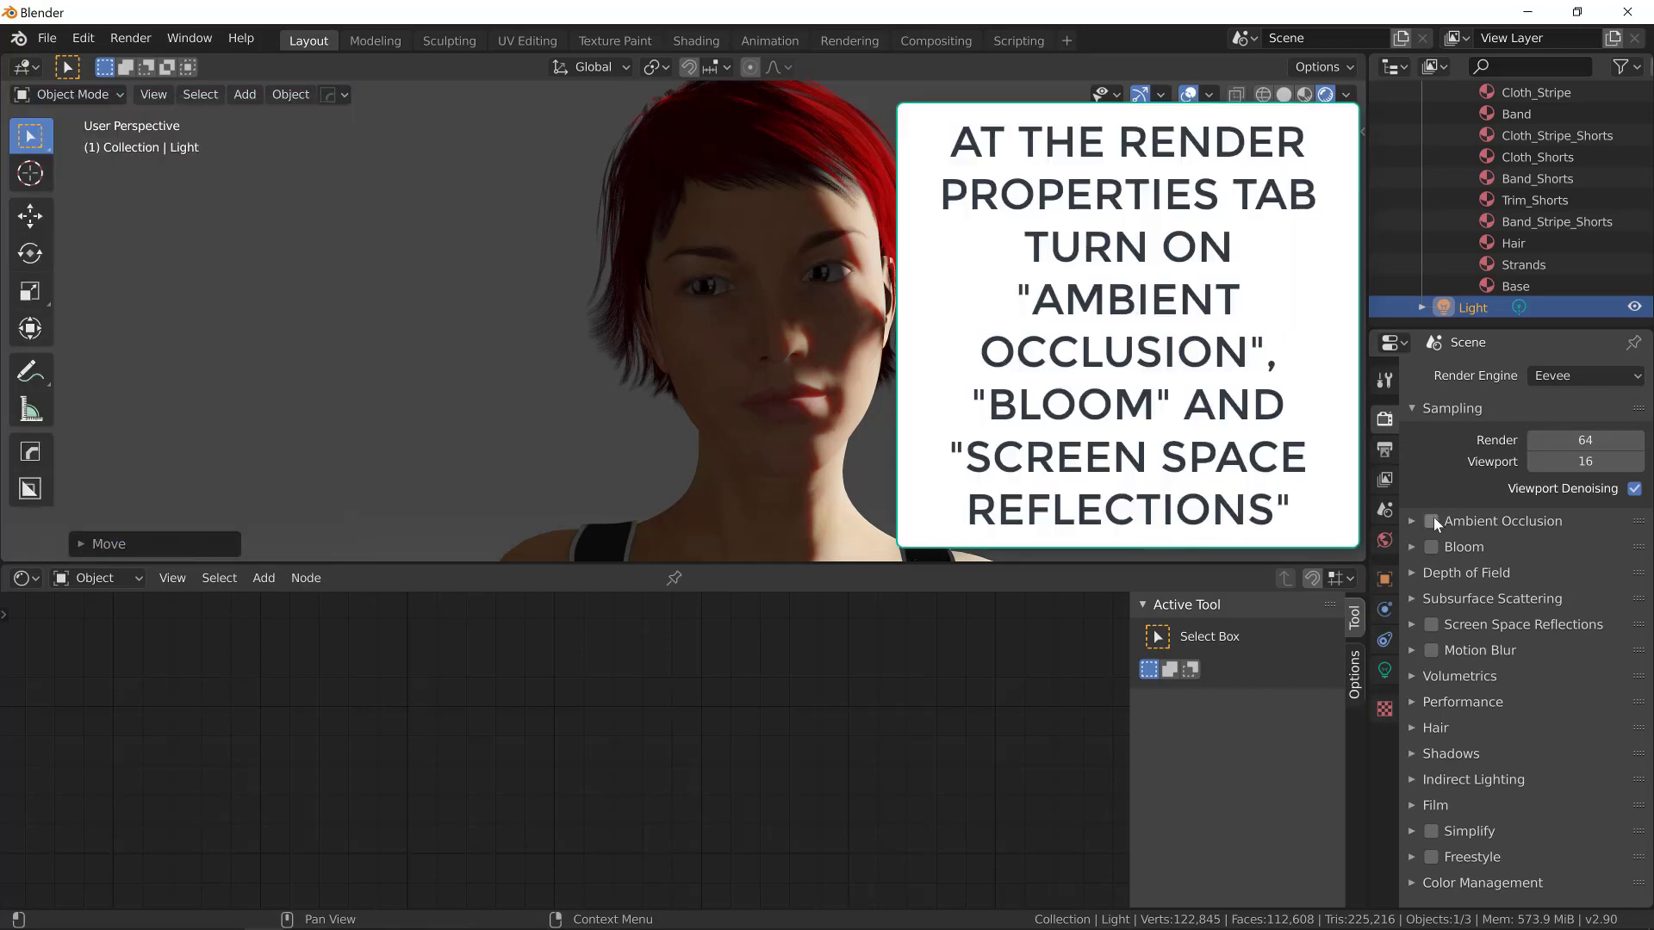
pyautogui.click(1432, 521)
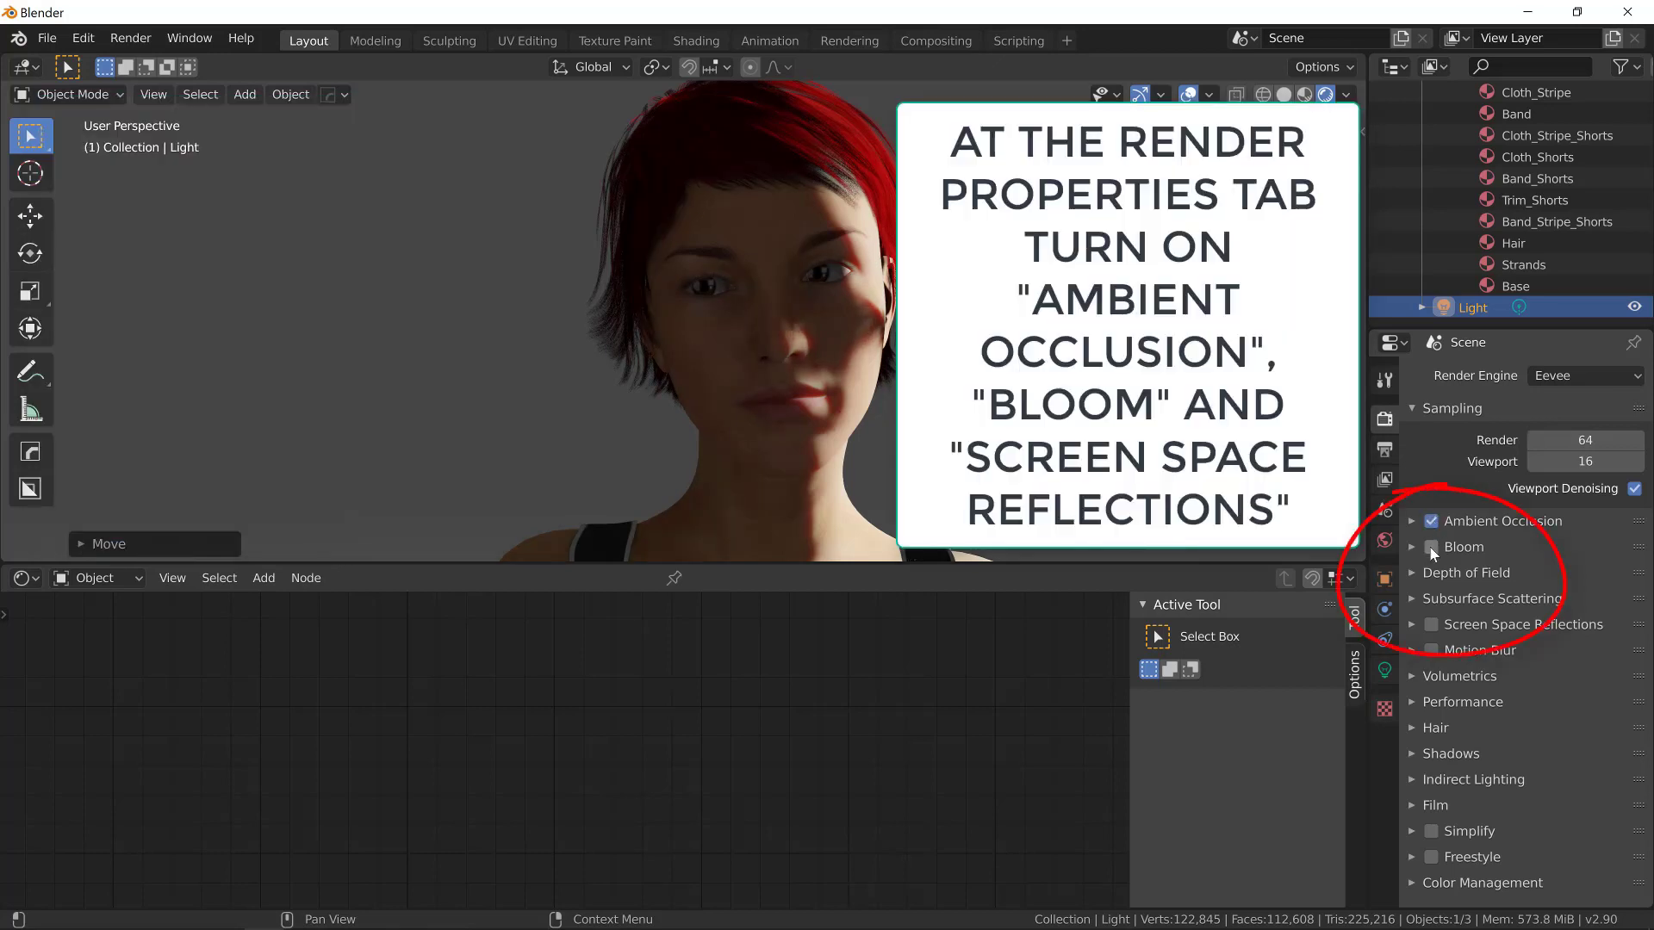
pyautogui.click(1432, 548)
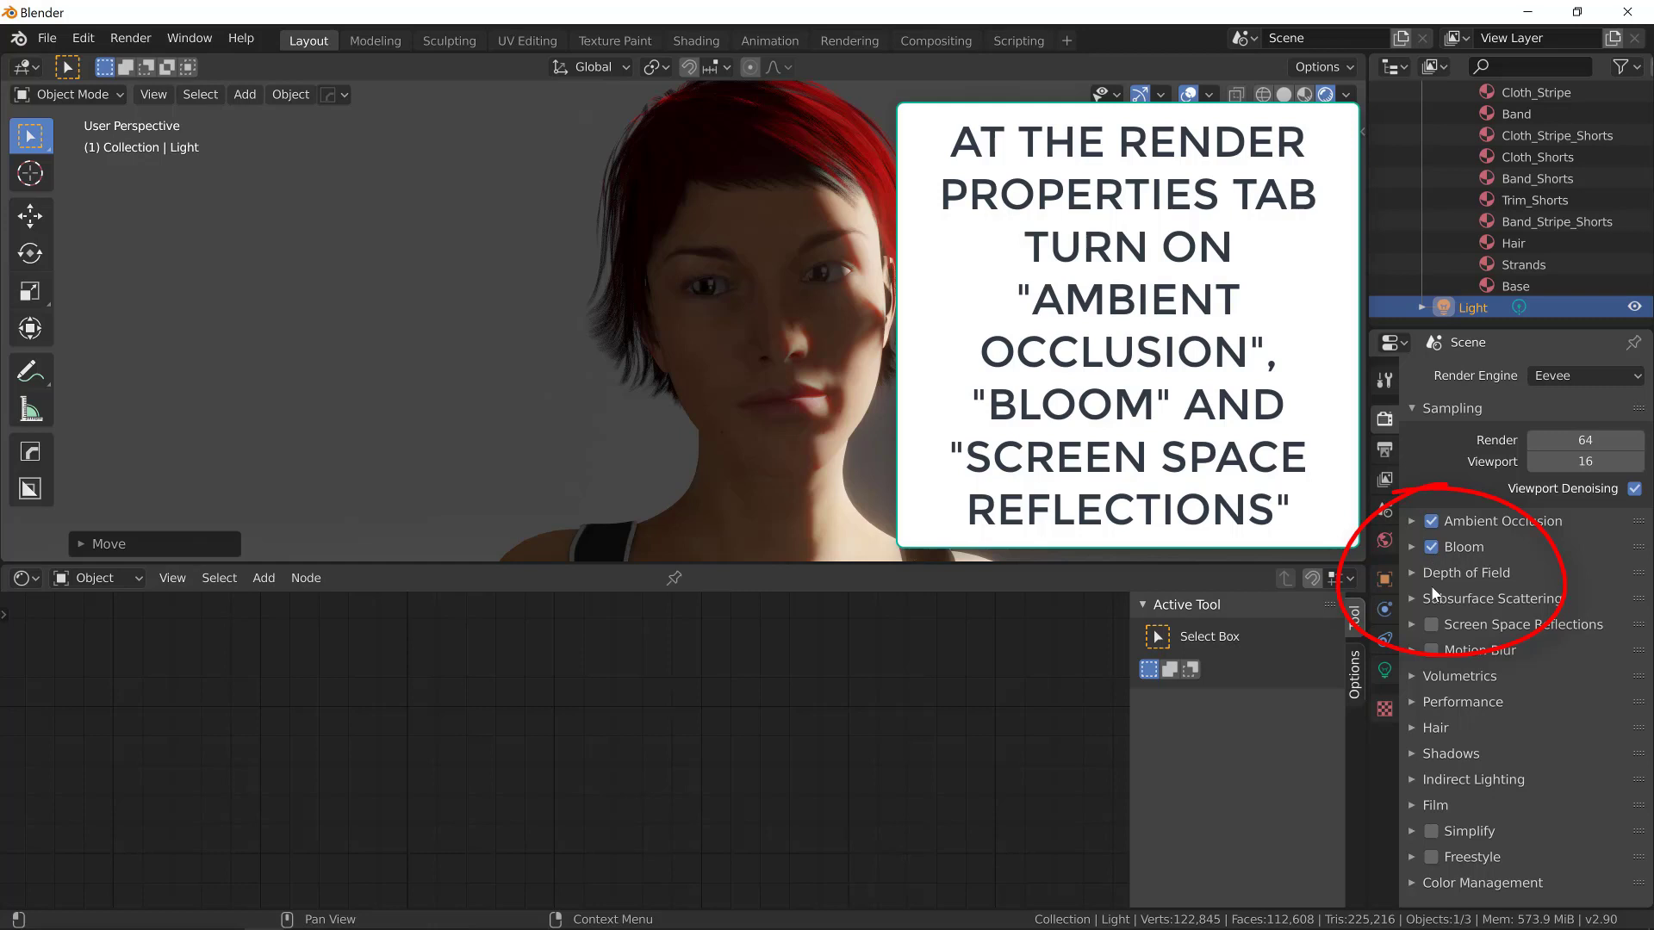
pyautogui.click(1432, 625)
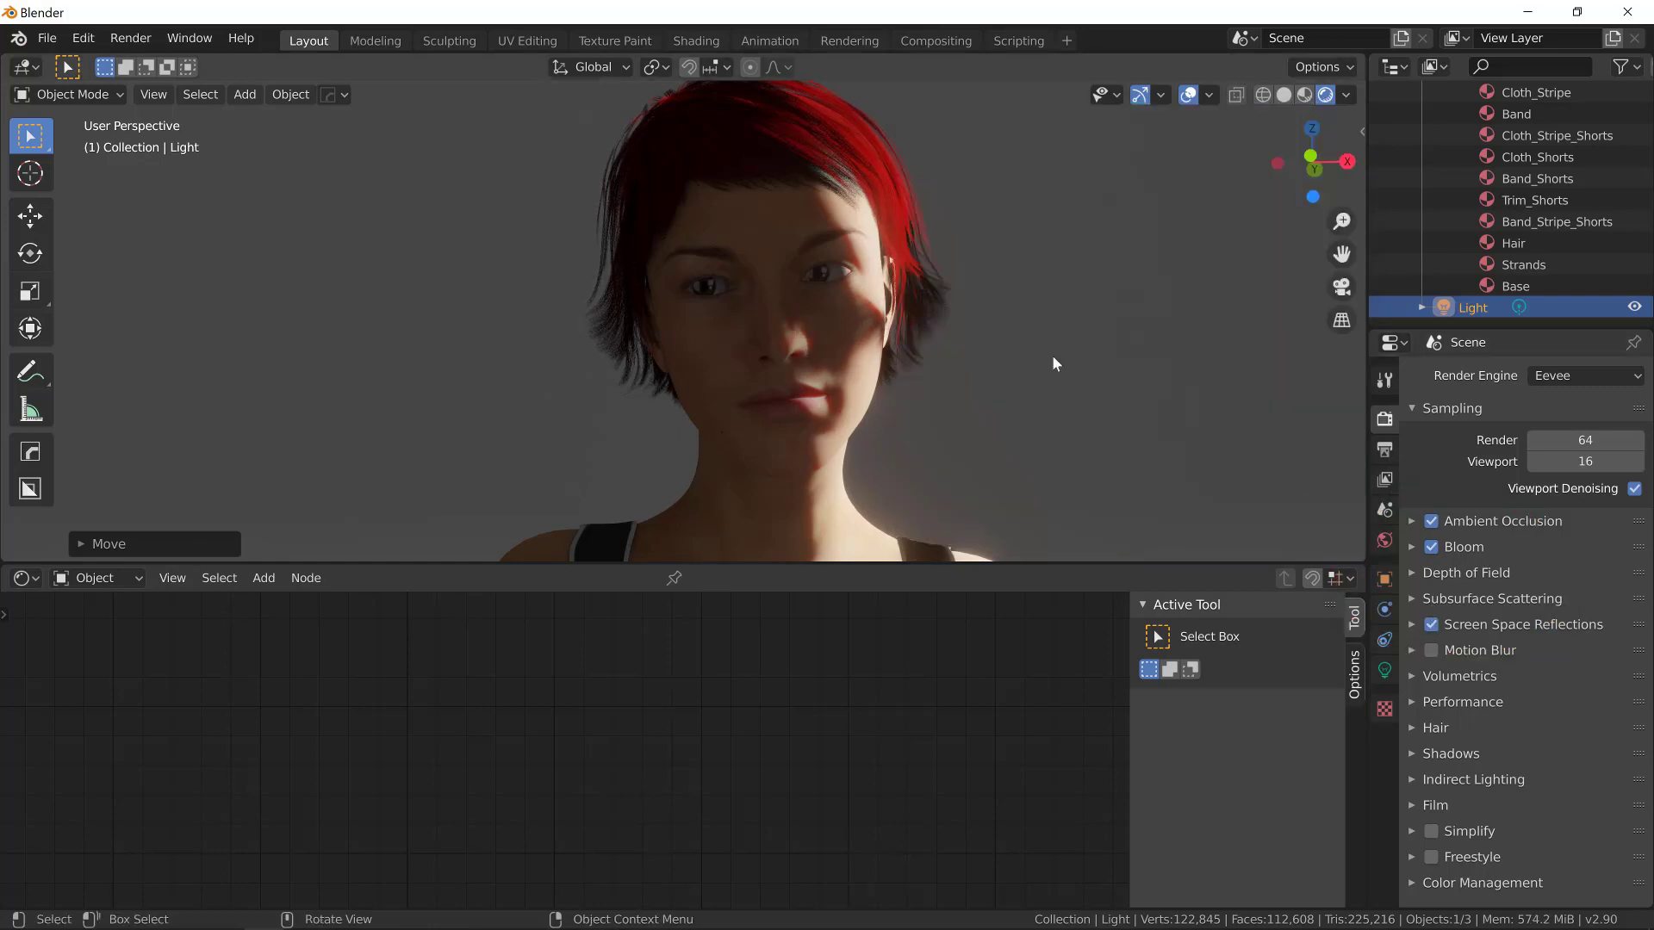
# Step: Enable Contact Shadows in the point light's shadow settings and check the effect on the head from another angle
pyautogui.moveTo(1020, 358); pyautogui.dragTo(994, 358, button='middle')
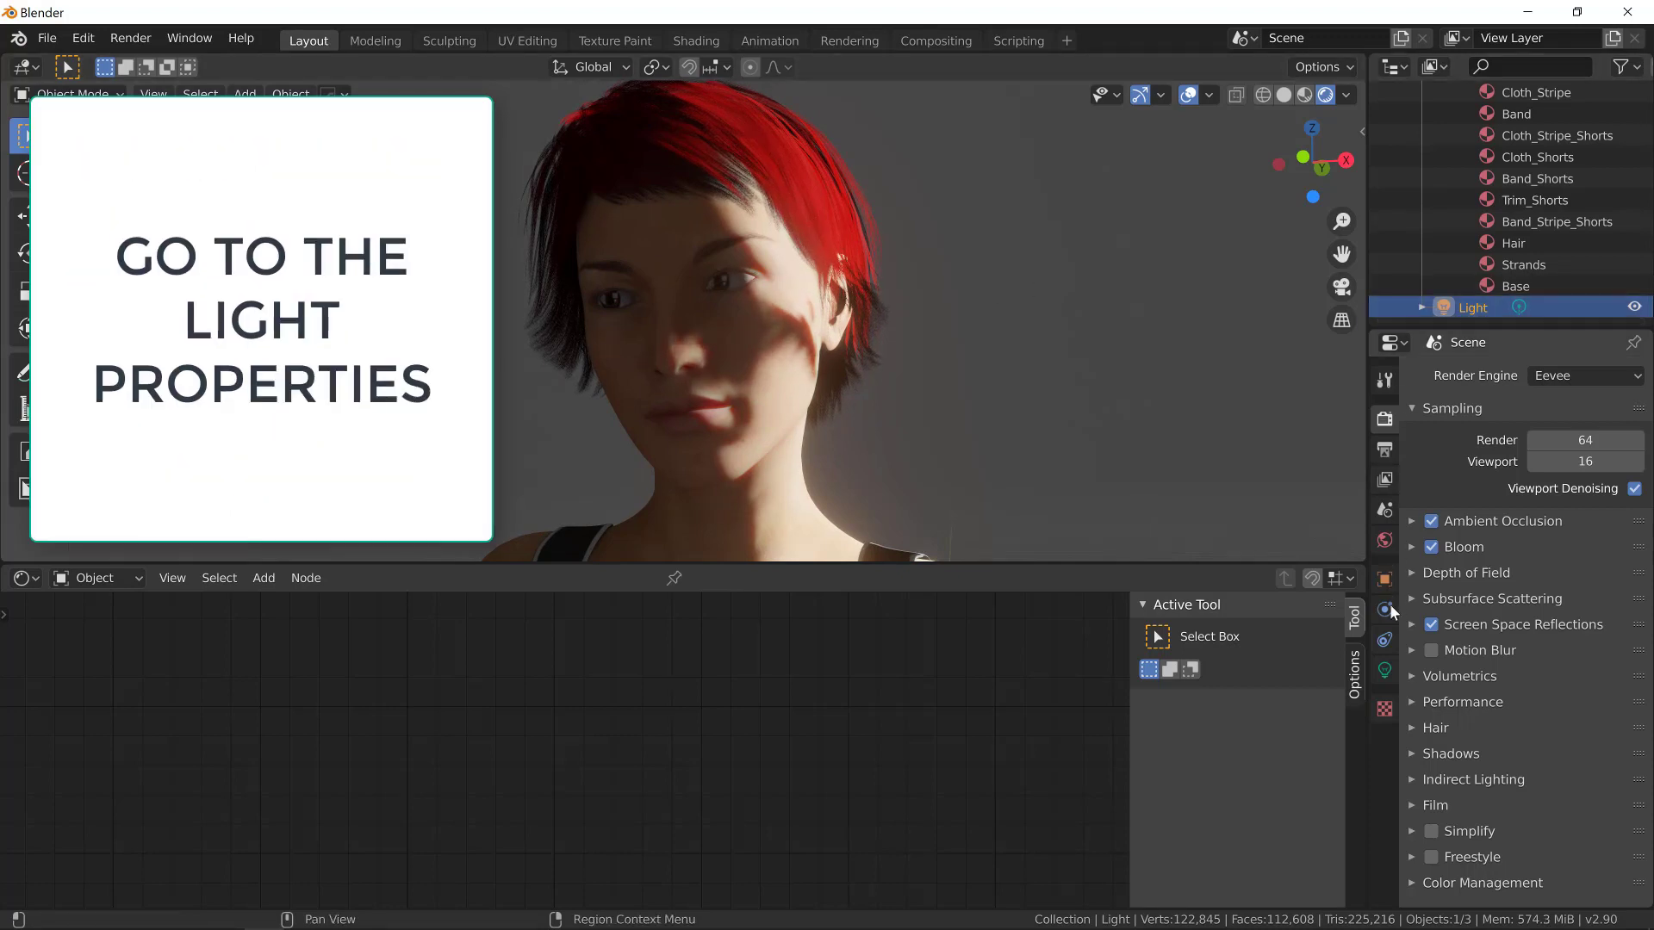
pyautogui.click(1384, 670)
pyautogui.click(1410, 632)
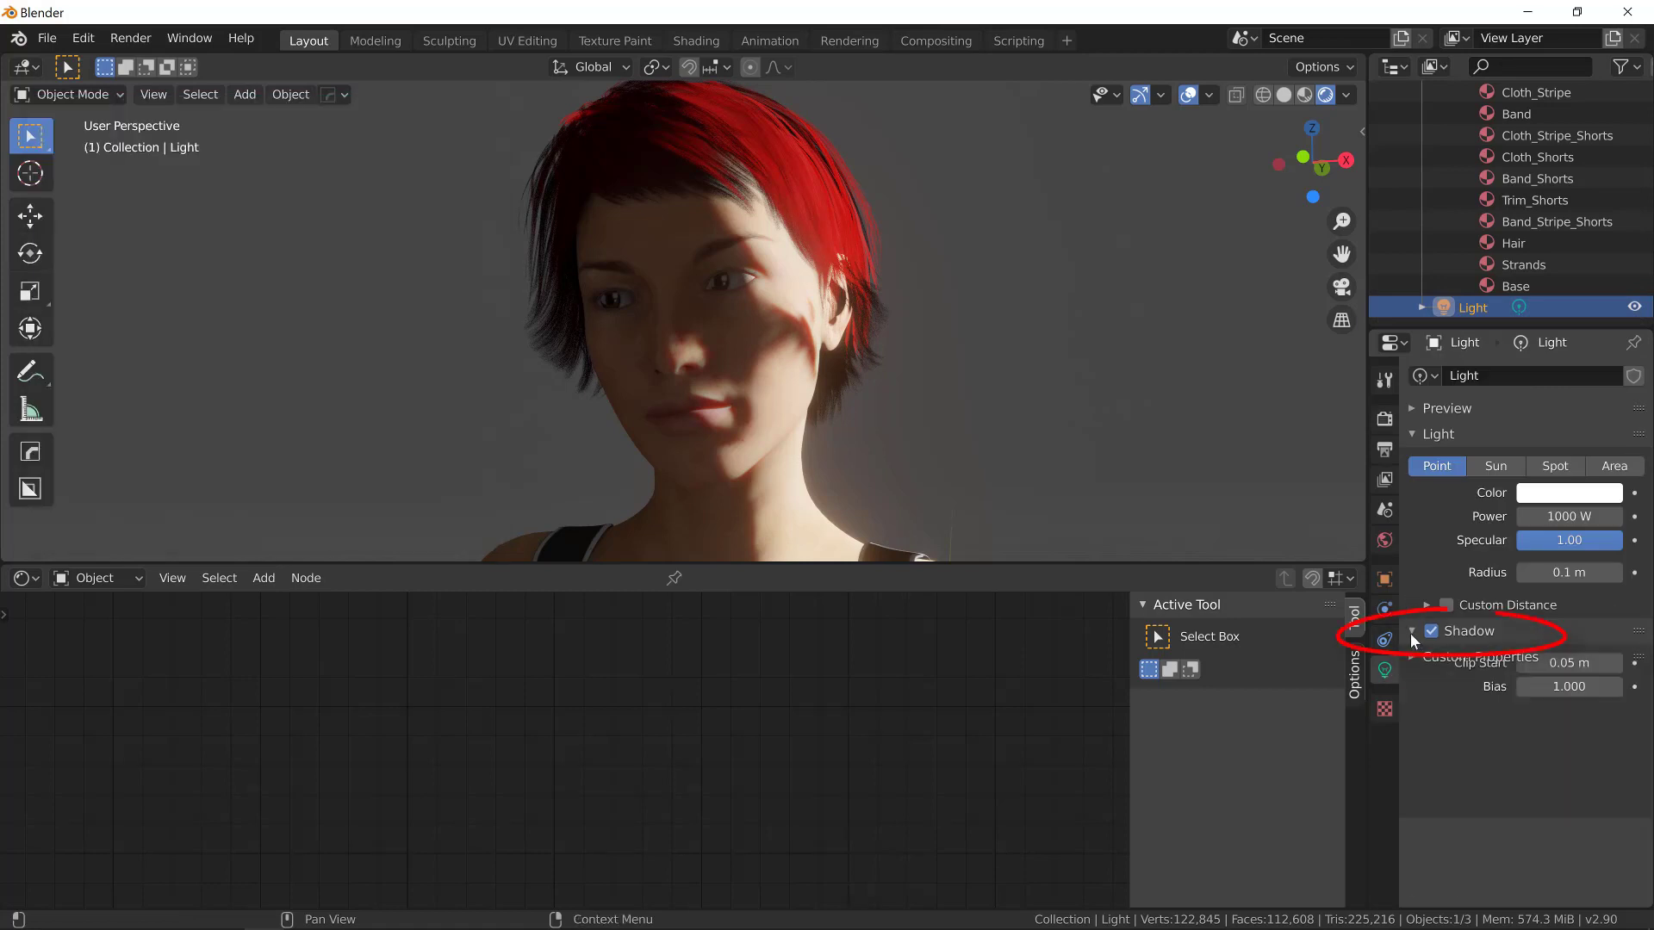
pyautogui.click(1446, 719)
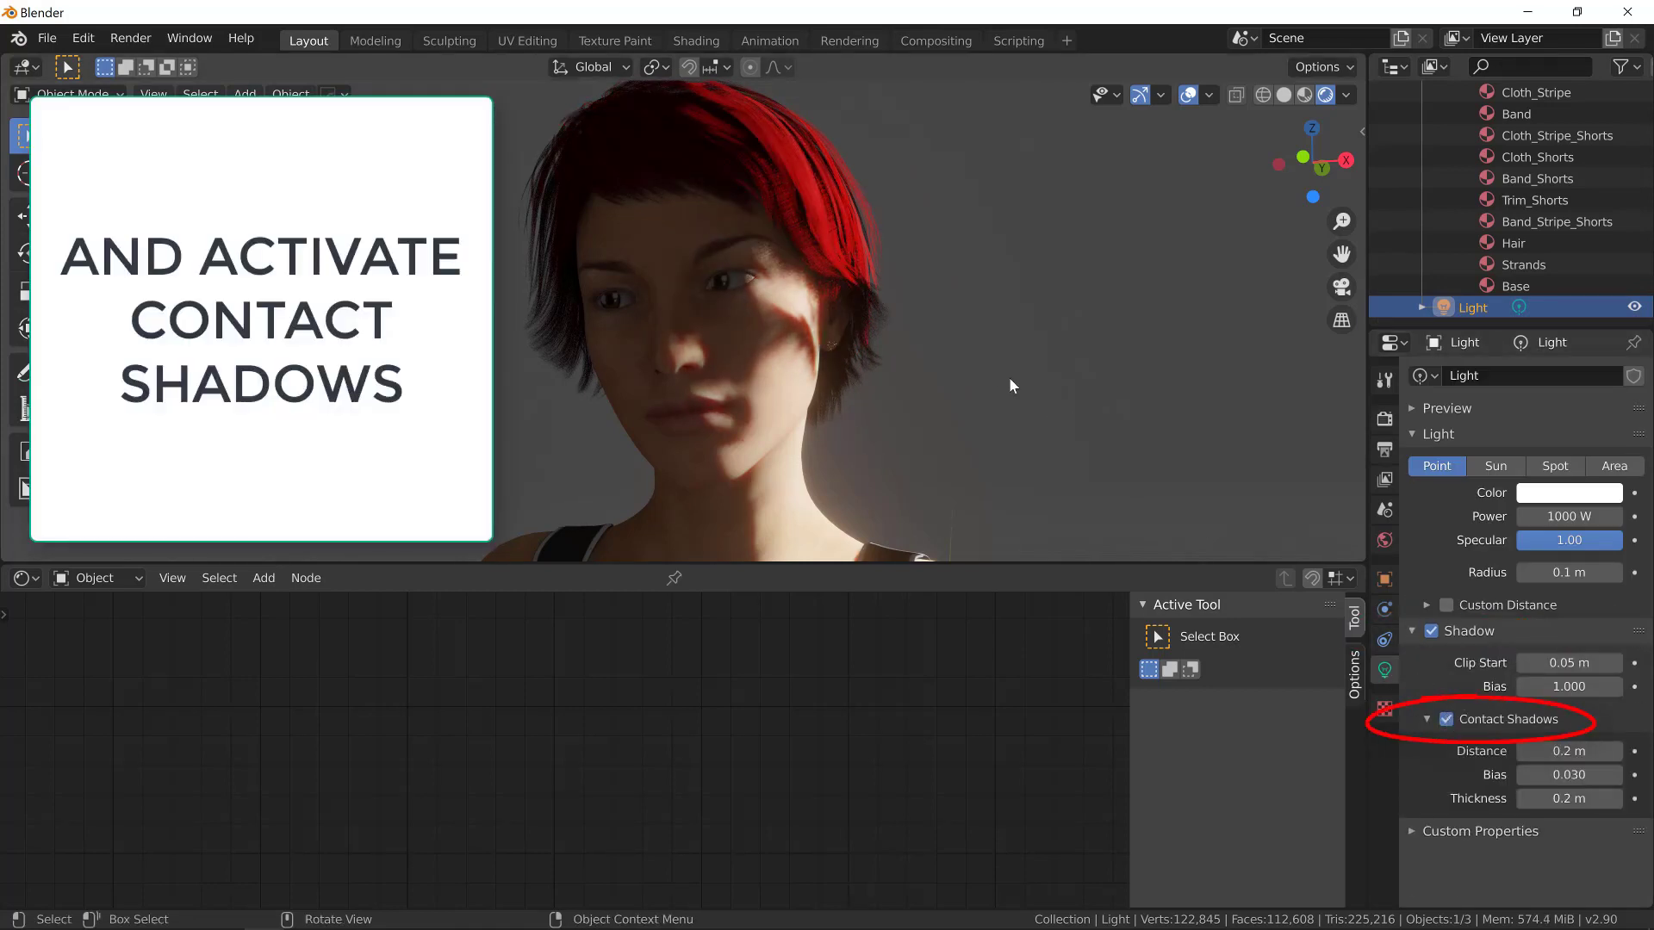
pyautogui.moveTo(983, 365); pyautogui.dragTo(1040, 358, button='middle')
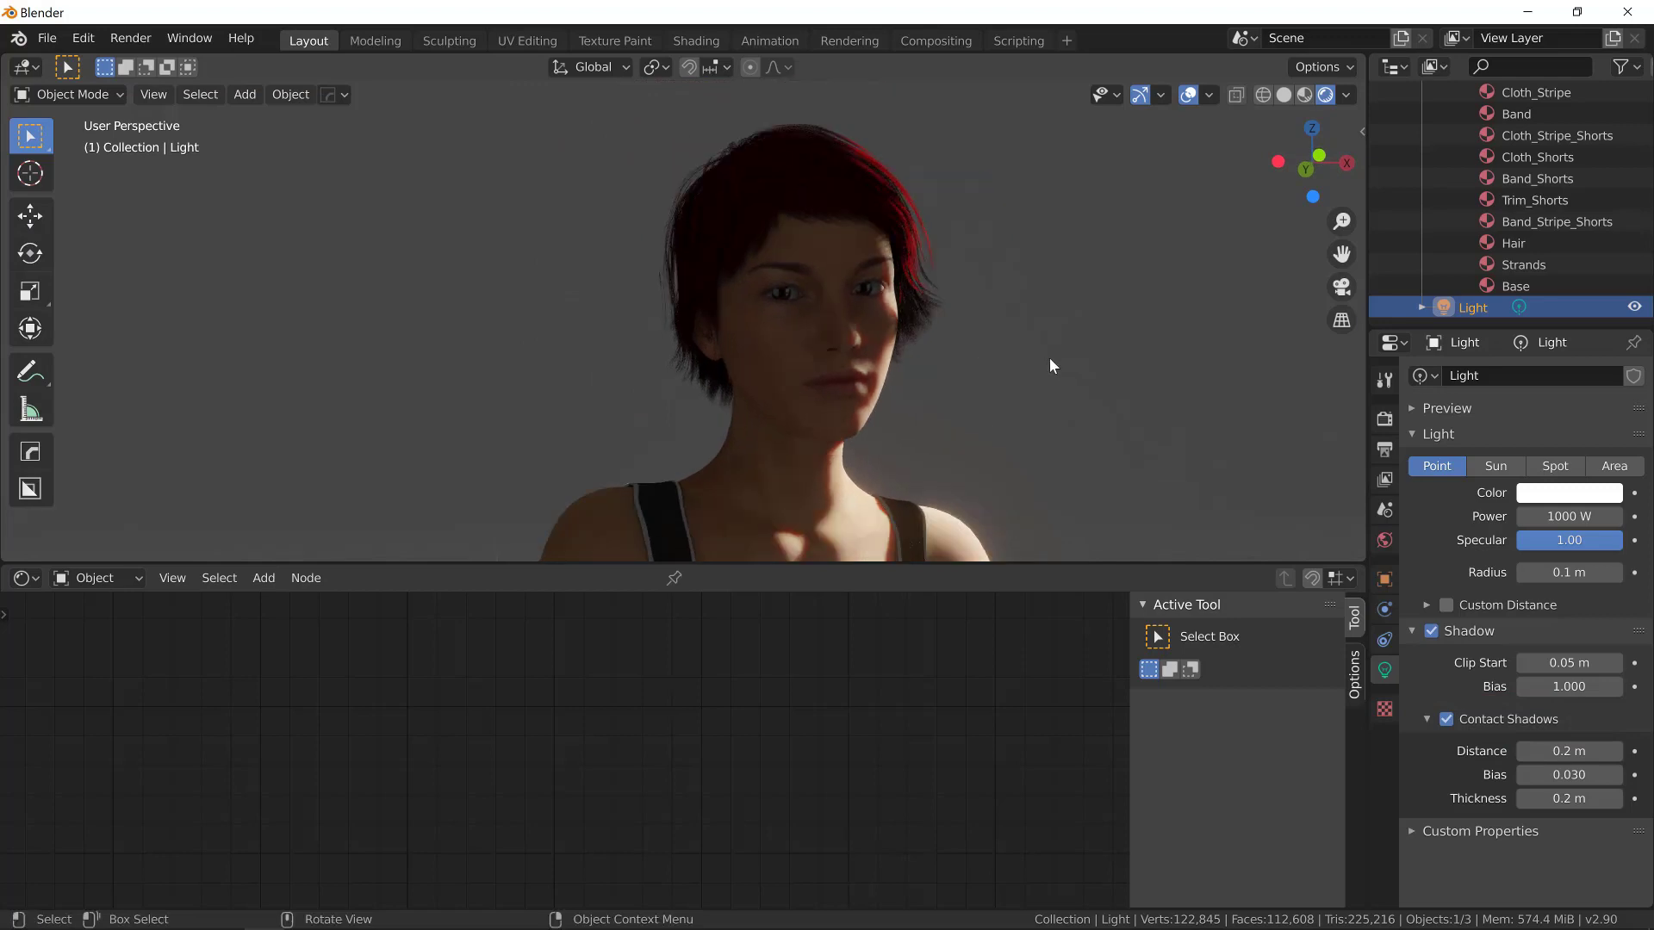